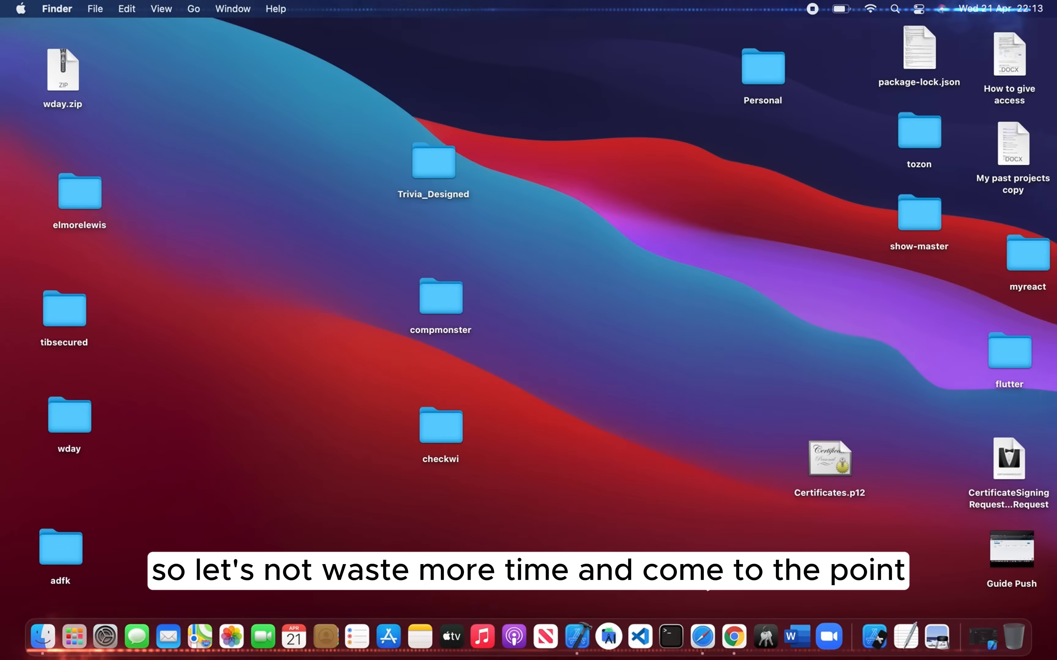
Step: Open Safari and search the web for "apple developer account"
{"action": "left_click", "coordinate": [703, 637]}
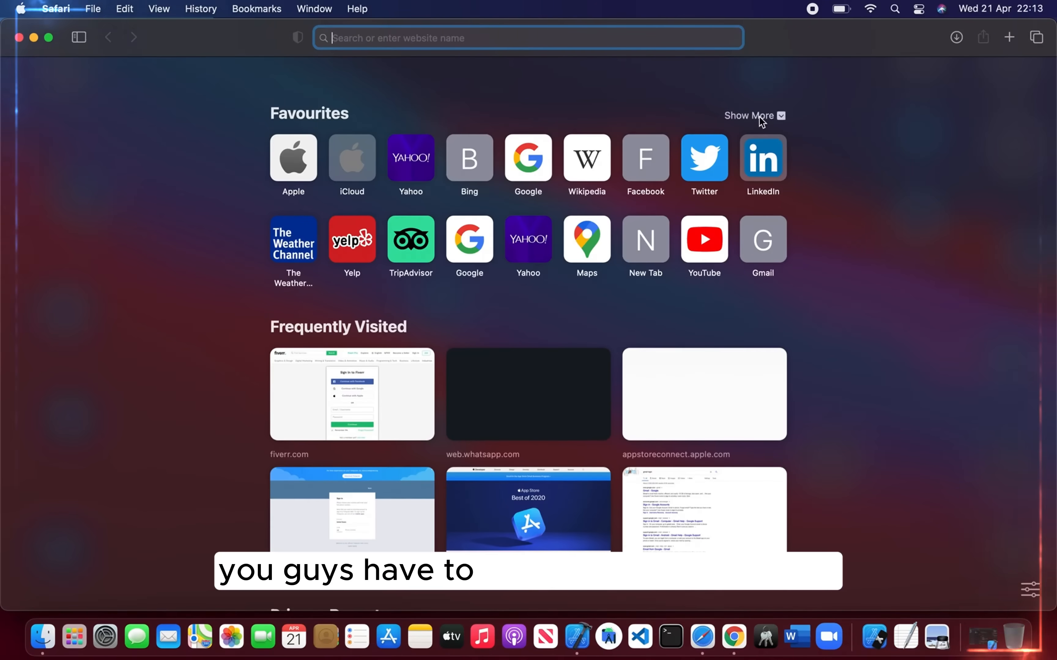
{"action": "type", "text": "apple"}
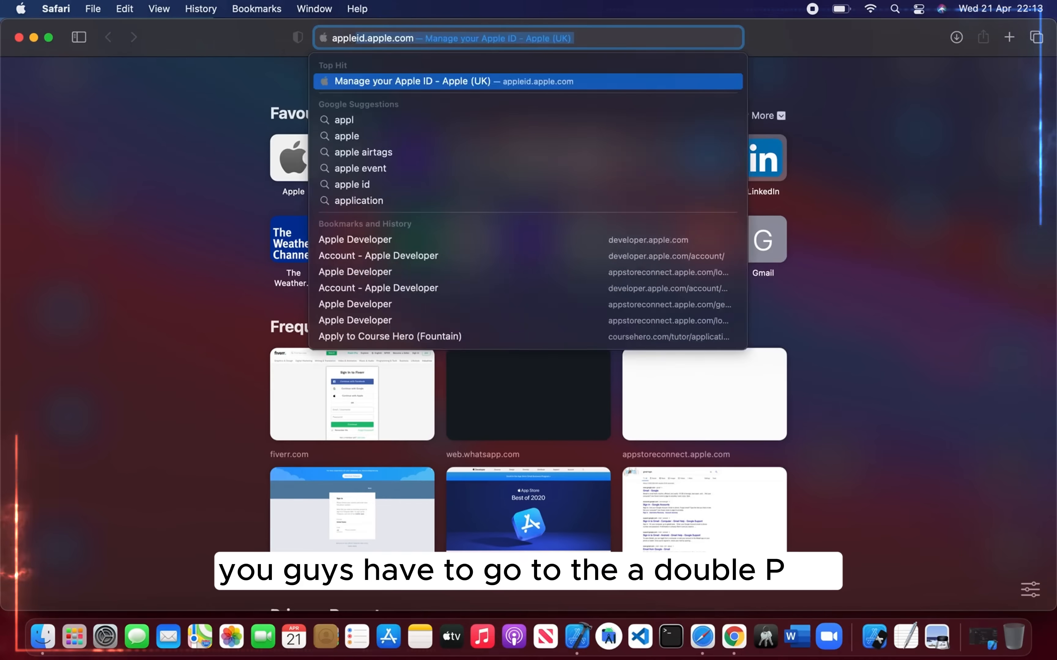
{"action": "type", "text": " develo"}
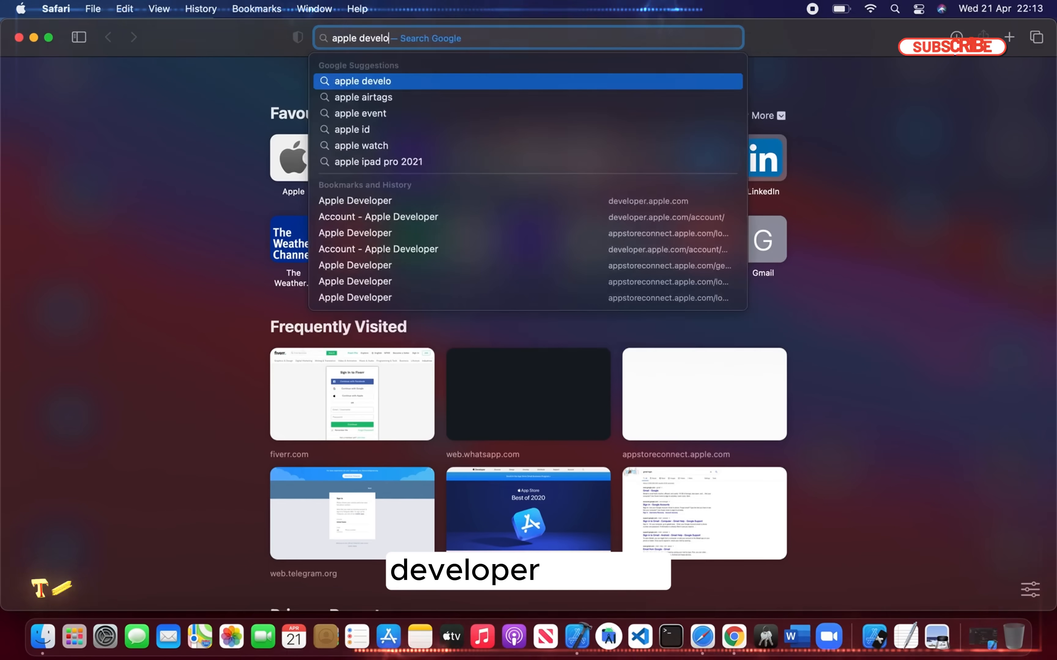
{"action": "type", "text": "per account"}
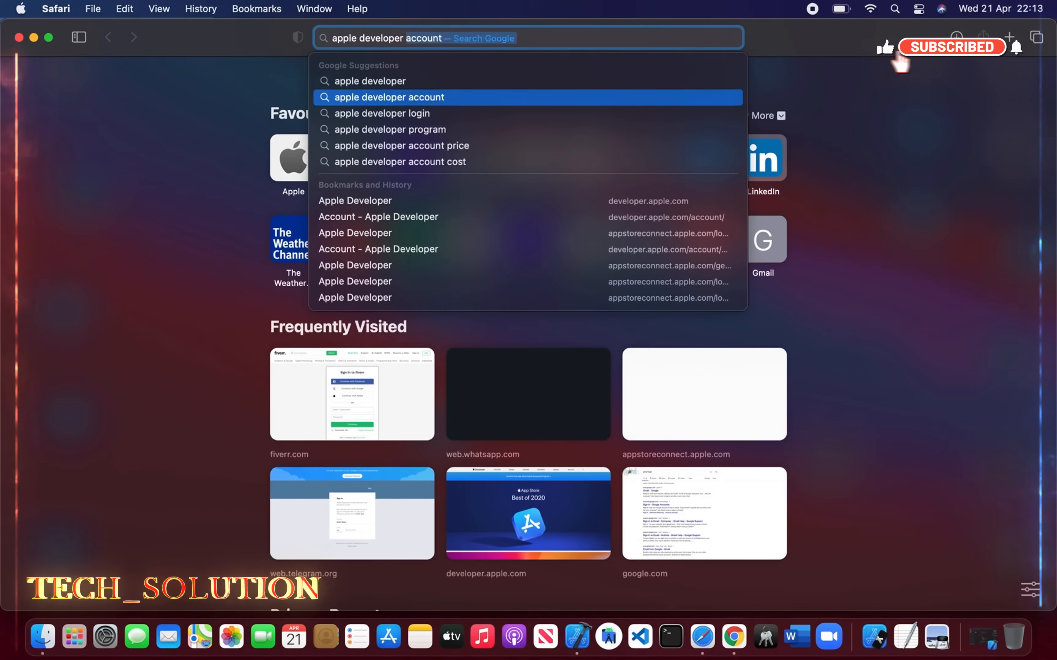
{"action": "key", "text": "Return"}
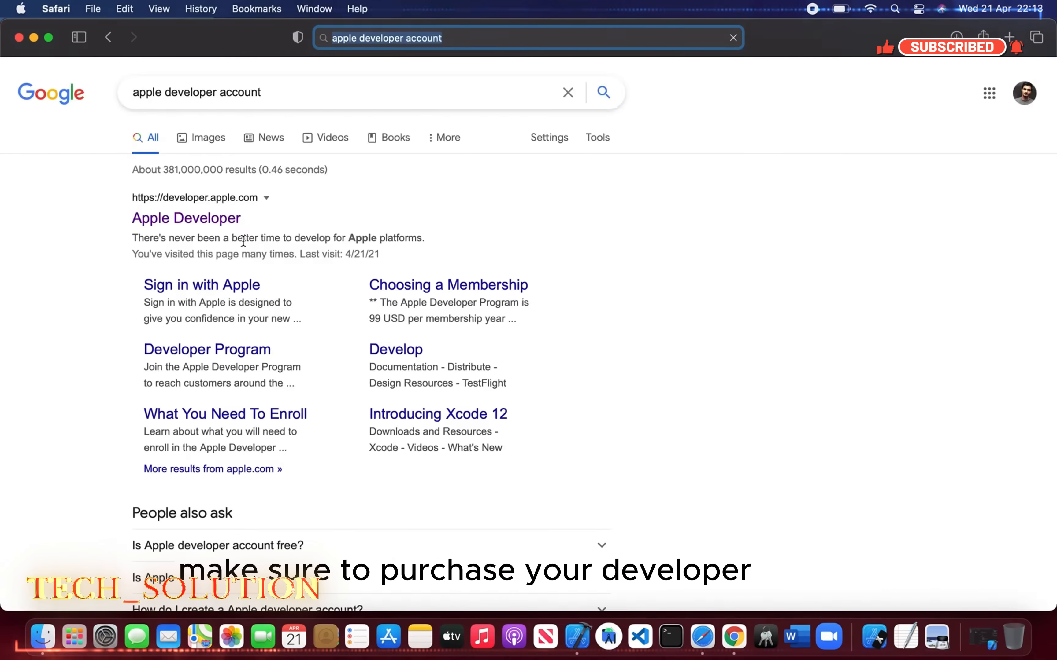
Step: Go to the Apple Developer site and open the account's Certificates, Identifiers & Profiles section
{"action": "left_click", "coordinate": [202, 218]}
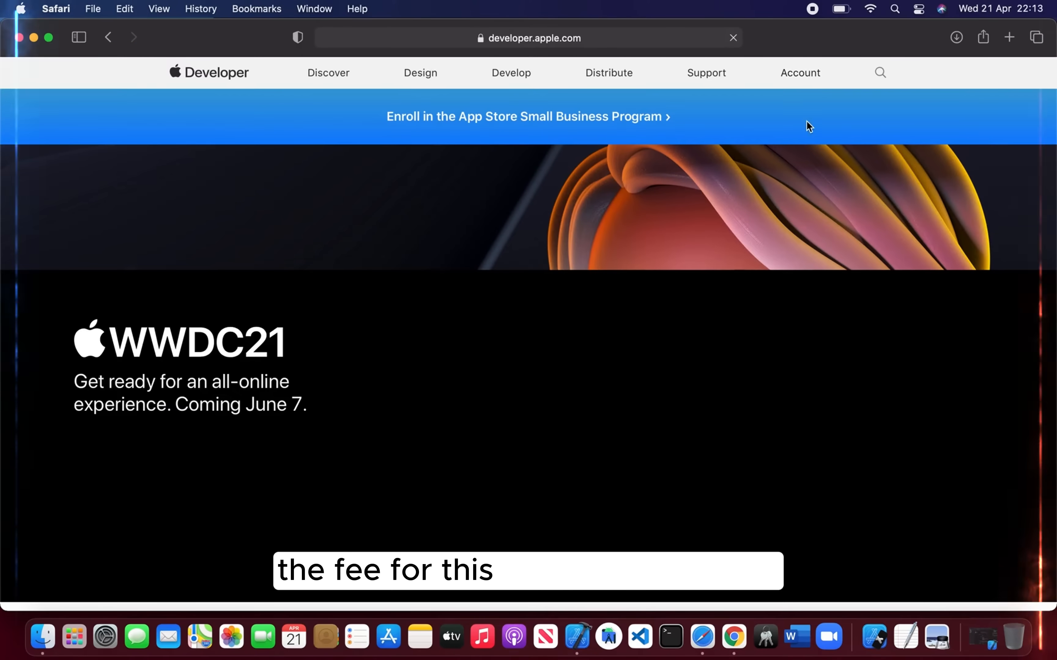
{"action": "left_click", "coordinate": [802, 74]}
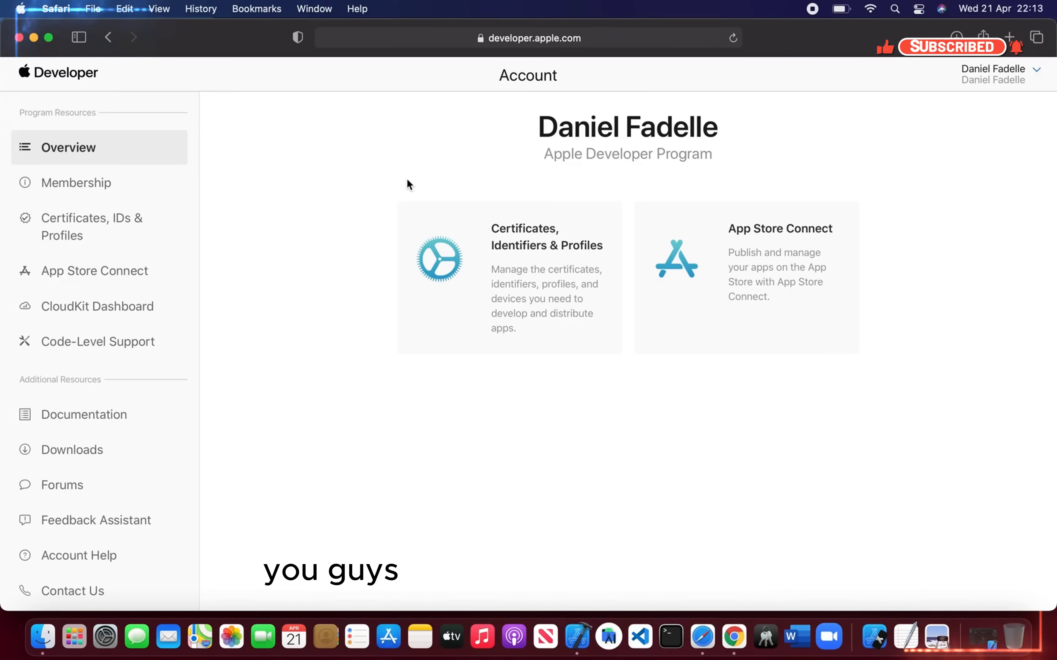
{"action": "left_click", "coordinate": [551, 262]}
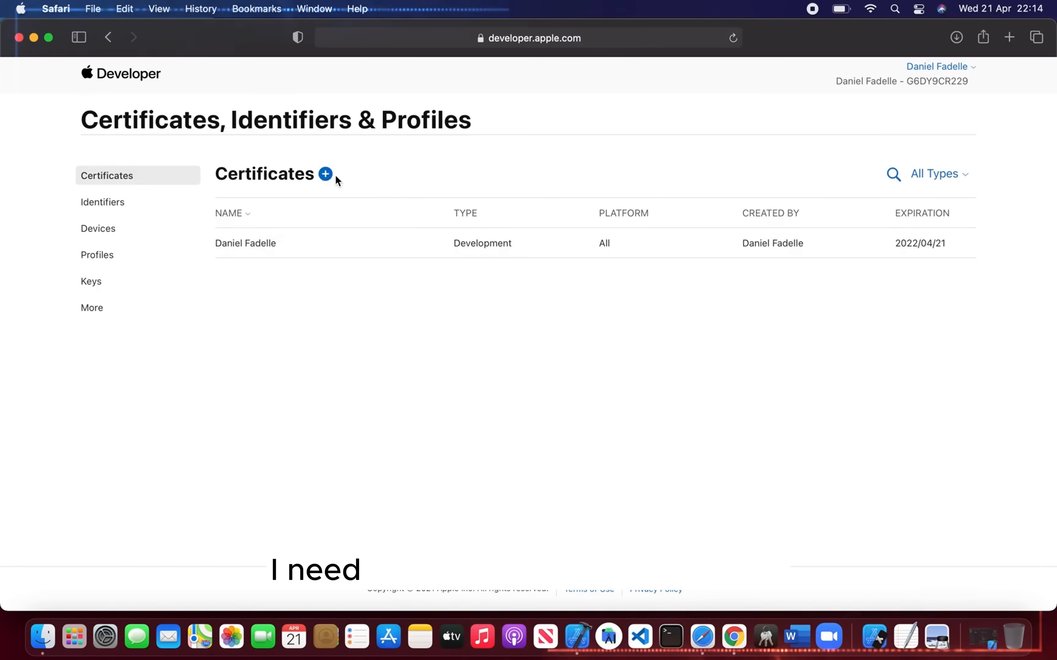
Step: Start a new Apple Distribution certificate and pick CertificateSigningRequest.certSigningRequest from the Desktop as its signing request
{"action": "left_click", "coordinate": [326, 174]}
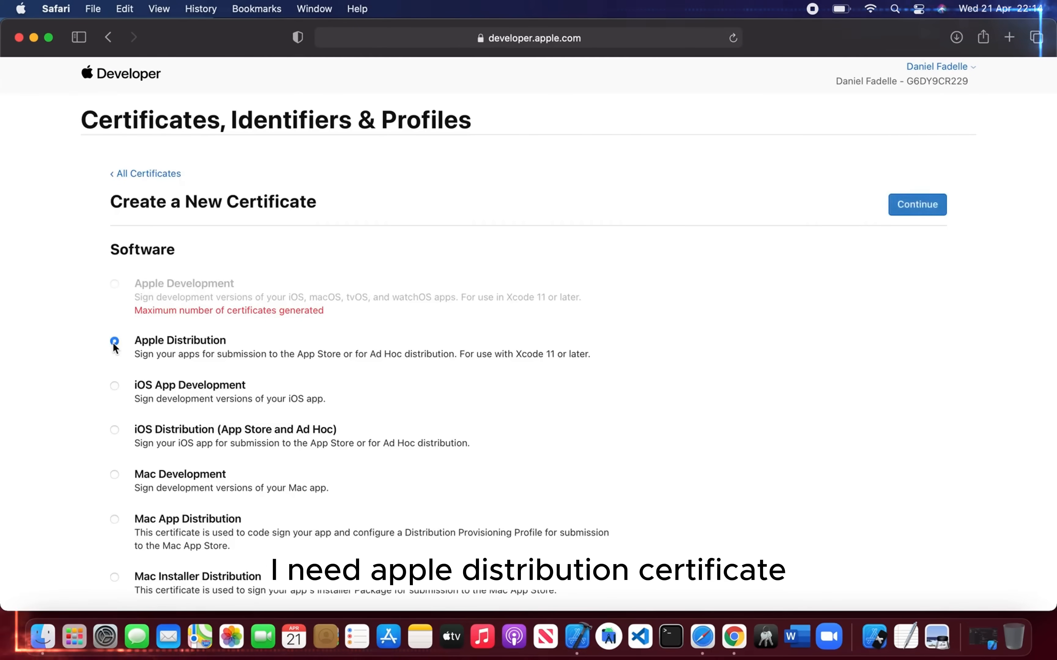
{"action": "left_click", "coordinate": [917, 208]}
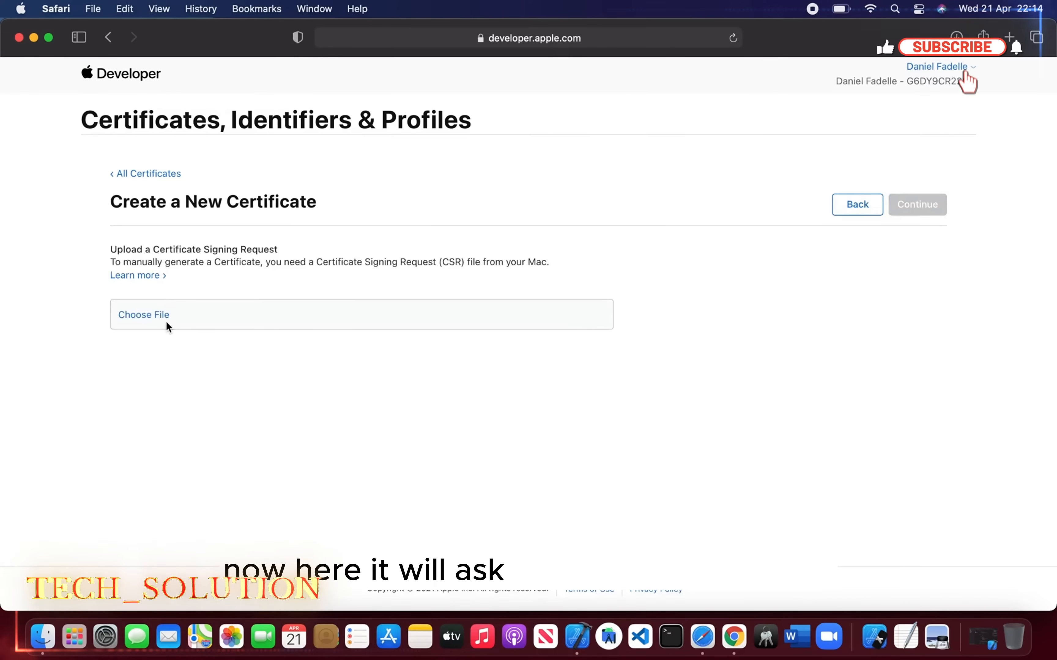
{"action": "left_click", "coordinate": [157, 323]}
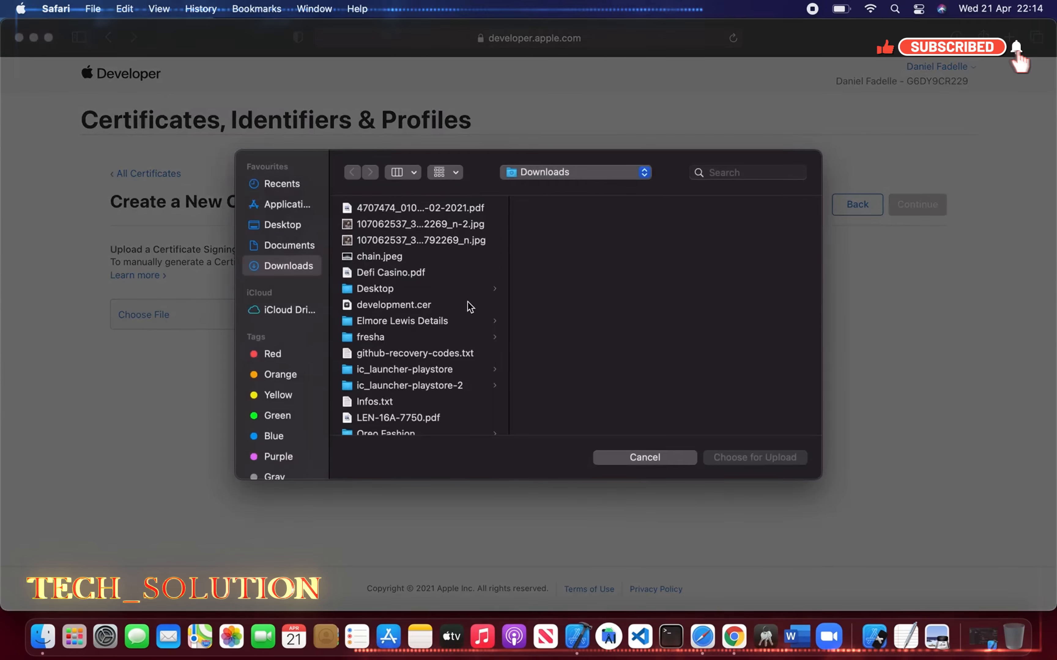
{"action": "left_click", "coordinate": [294, 229]}
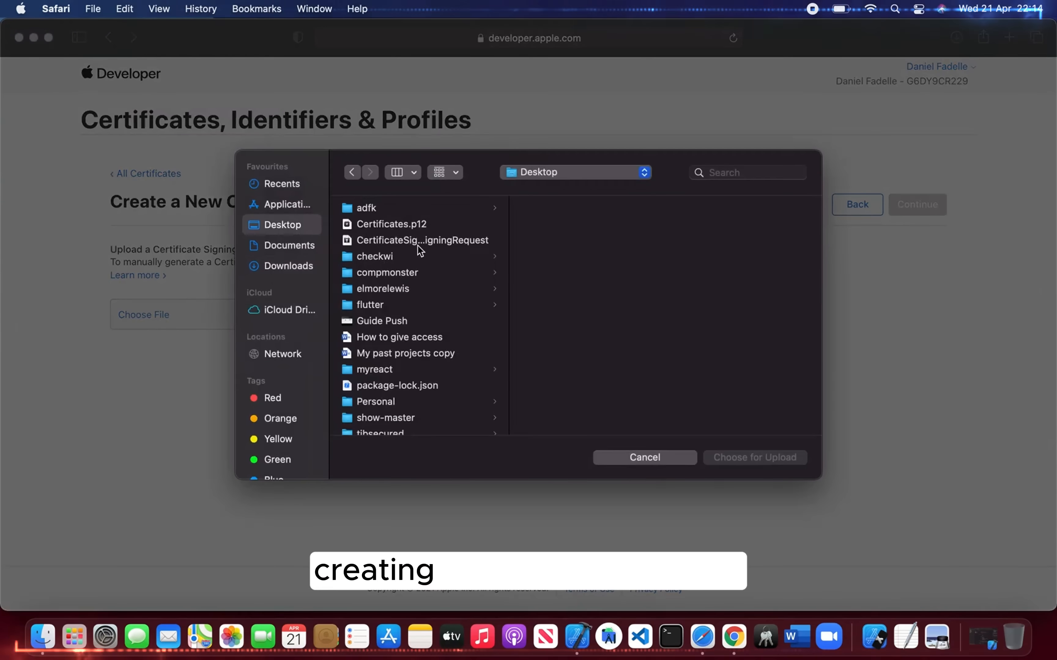
{"action": "left_click", "coordinate": [439, 241]}
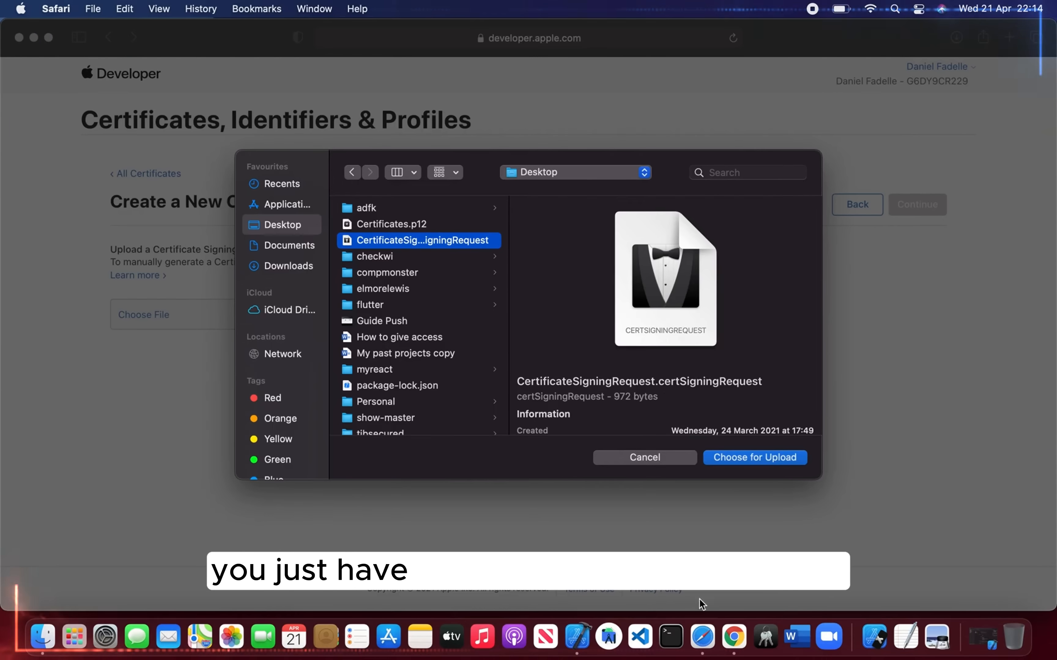
{"action": "left_click", "coordinate": [765, 639]}
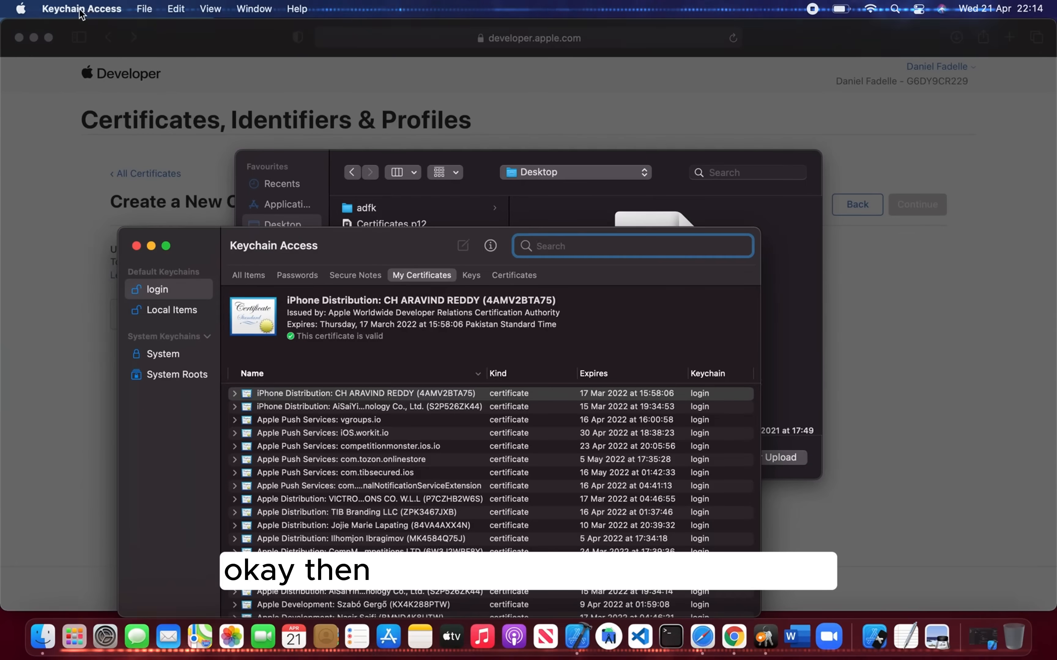
{"action": "left_click", "coordinate": [78, 9]}
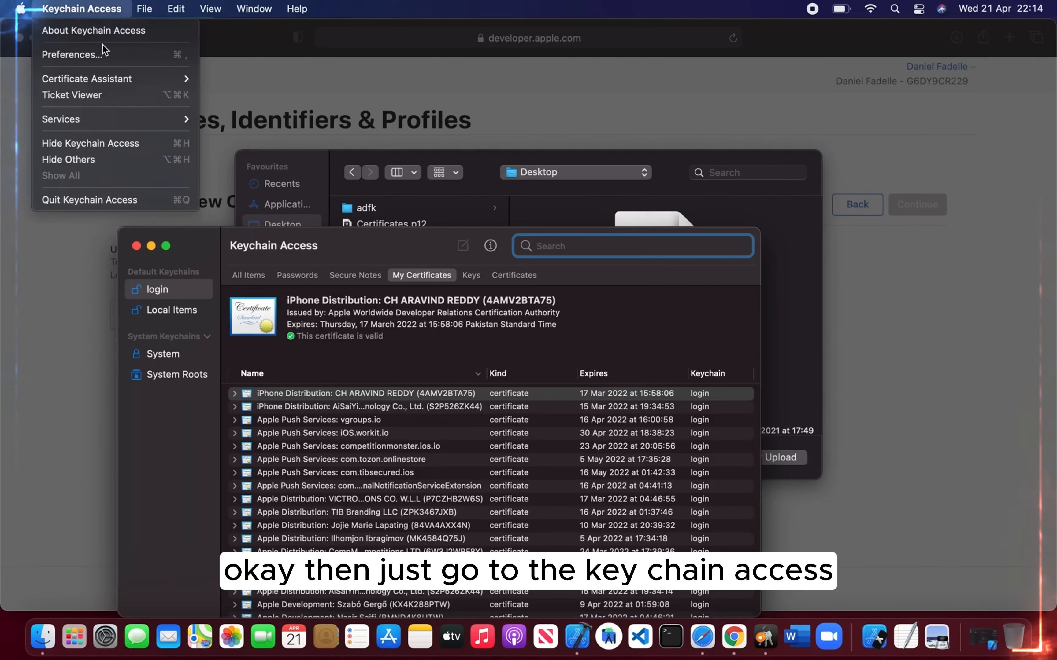
{"action": "mouse_move", "coordinate": [170, 78]}
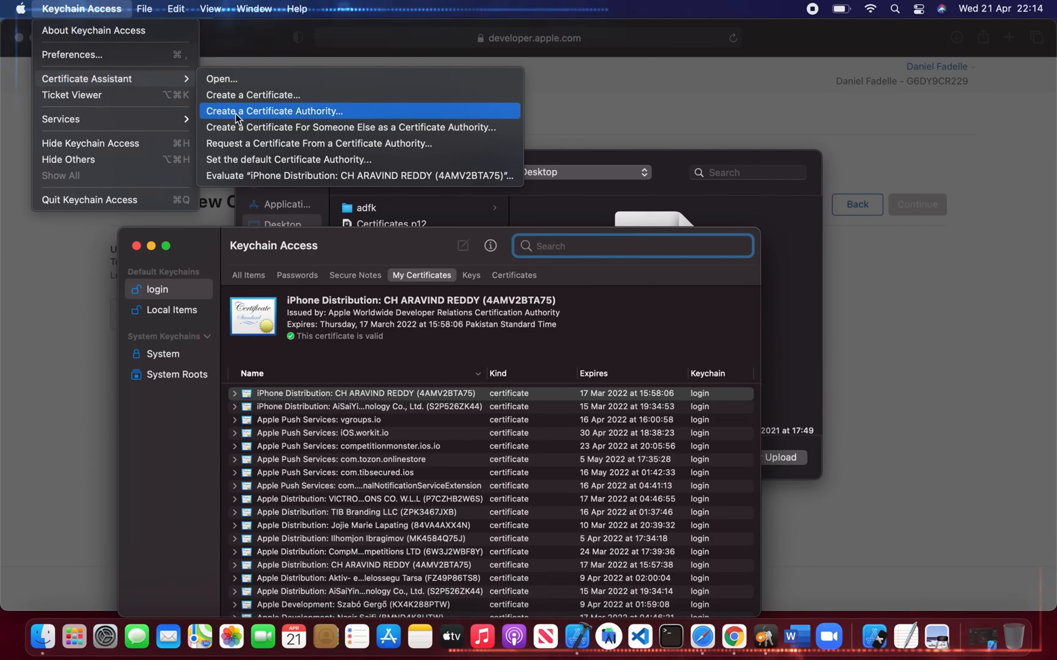
{"action": "left_click", "coordinate": [275, 146]}
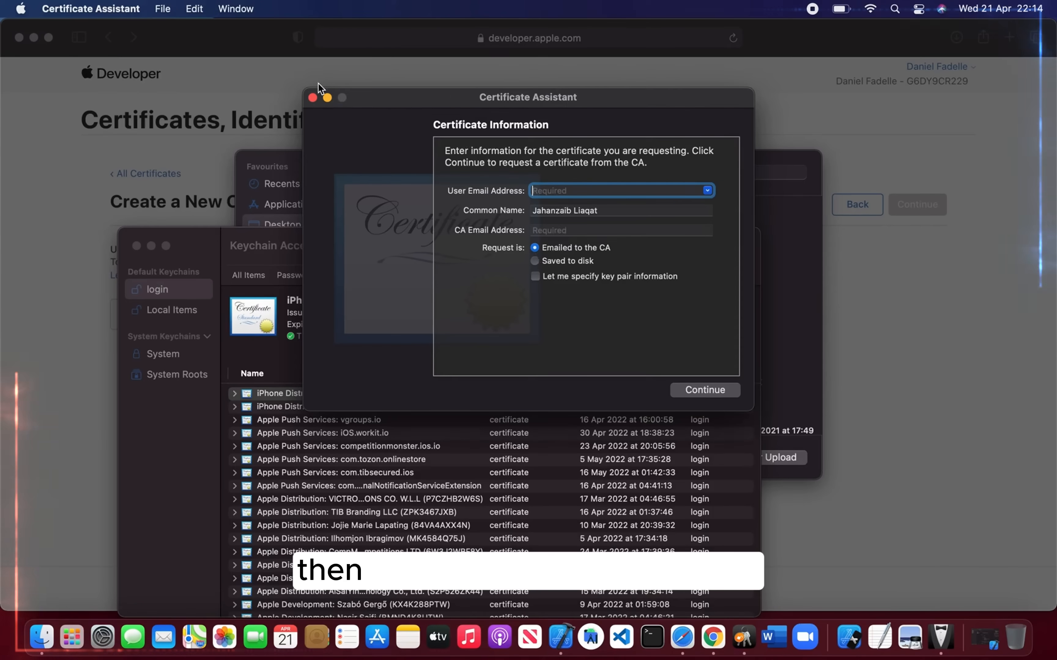
{"action": "left_click", "coordinate": [313, 98]}
{"action": "left_click", "coordinate": [138, 248]}
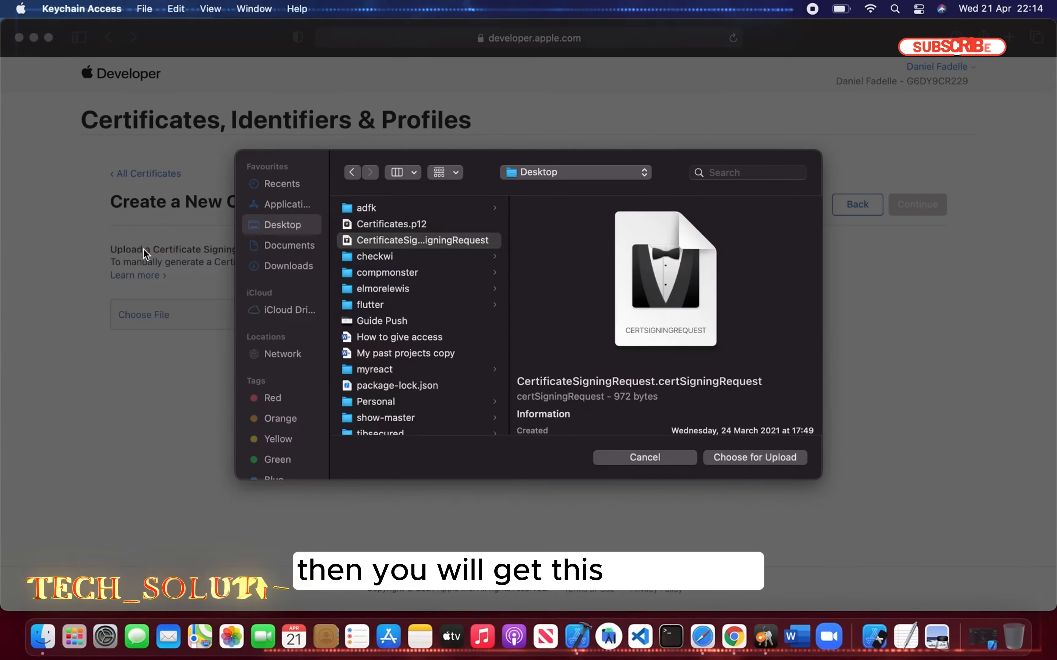
Step: Upload the selected signing request, generate the distribution certificate and download it
{"action": "left_click", "coordinate": [751, 459]}
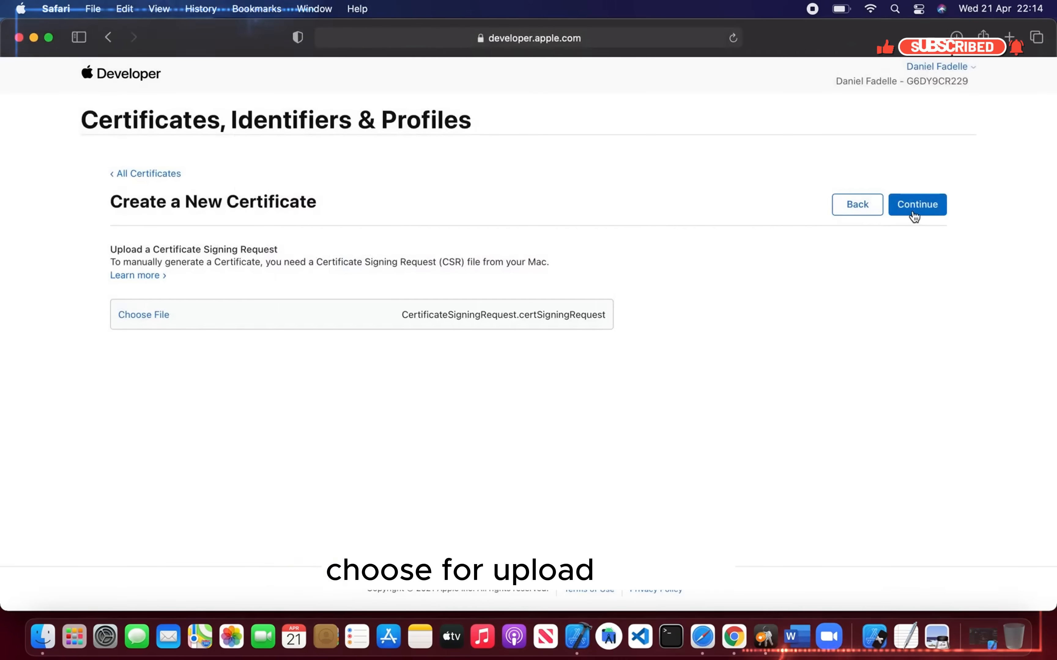
{"action": "left_click", "coordinate": [907, 215]}
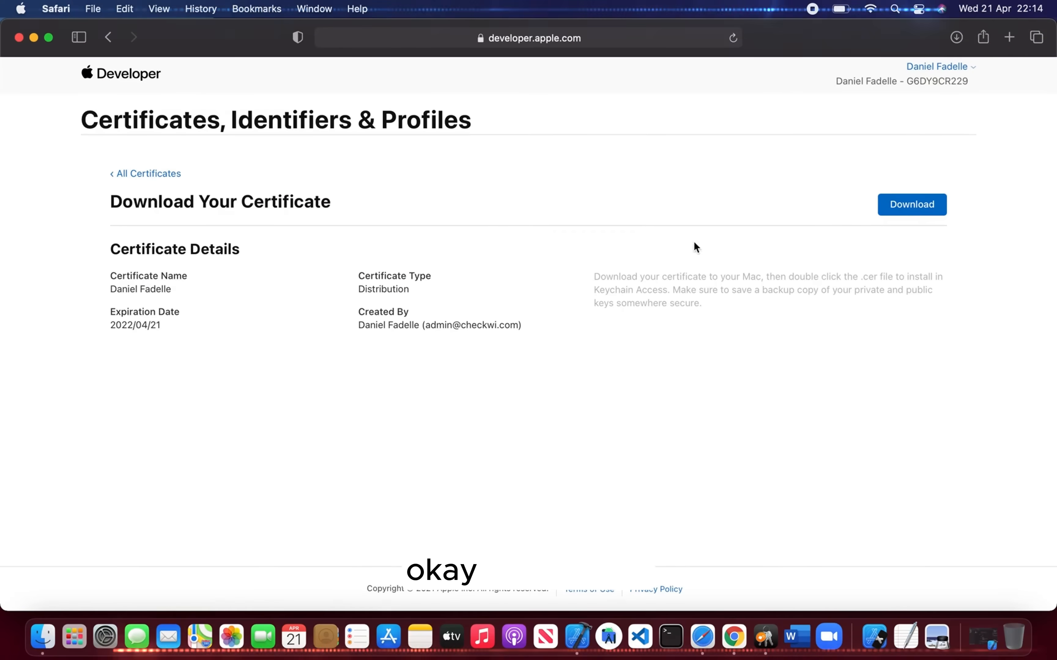
{"action": "left_click", "coordinate": [894, 207]}
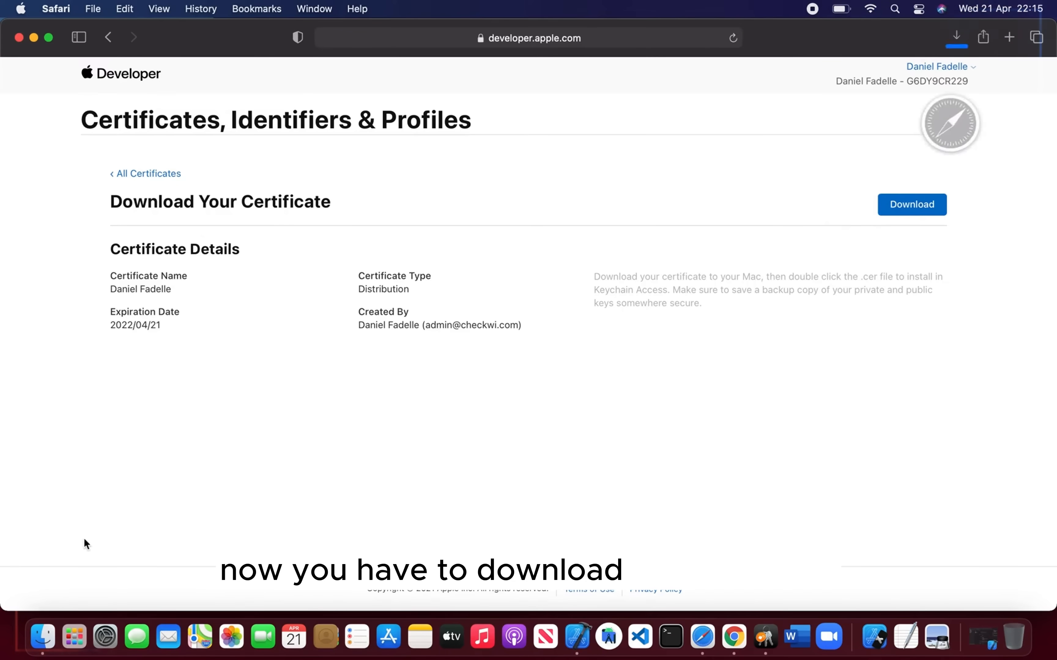
Step: Install distribution.cer from the Downloads folder into Keychain Access, and close the Keychain Access and Finder windows
{"action": "left_click", "coordinate": [50, 644]}
{"action": "left_click", "coordinate": [311, 320]}
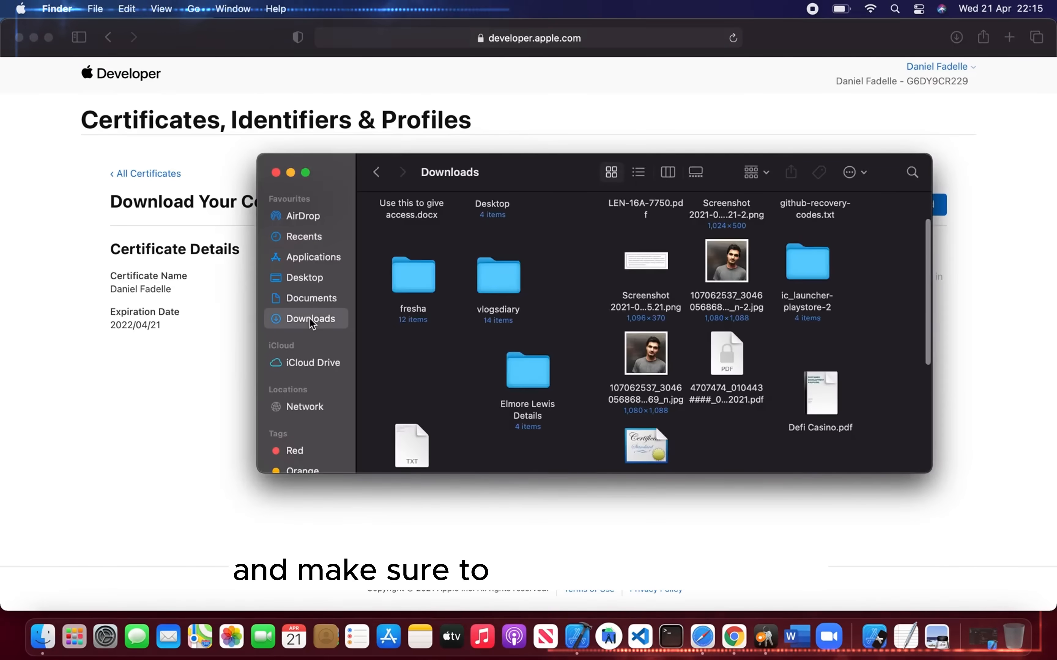
{"action": "scroll", "coordinate": [620, 366], "scroll_direction": "down", "scroll_amount": 5}
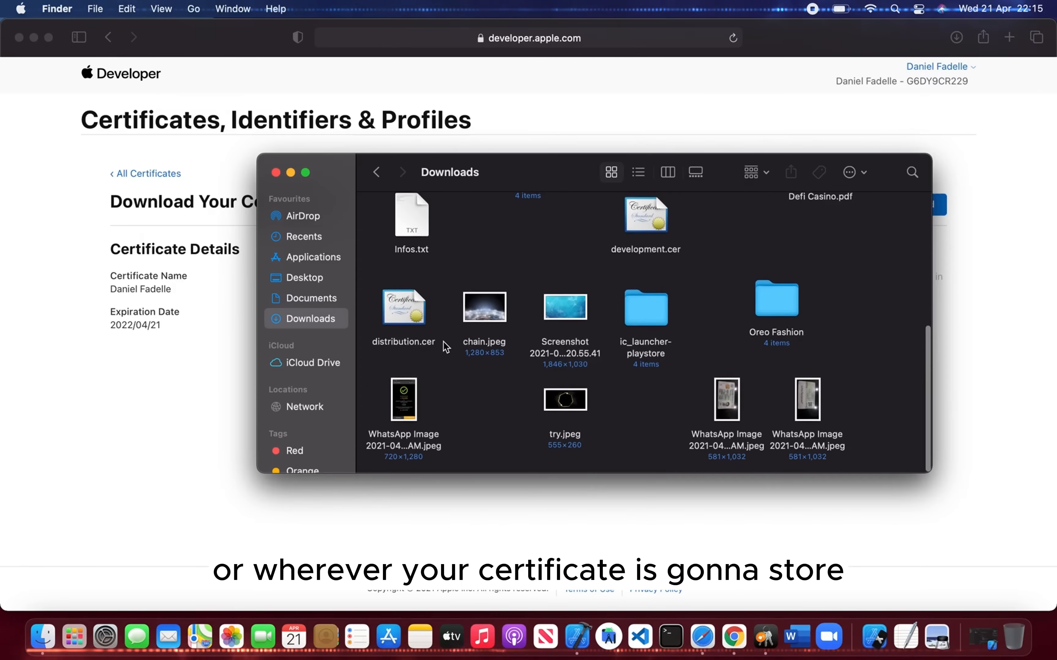
{"action": "double_click", "coordinate": [404, 309]}
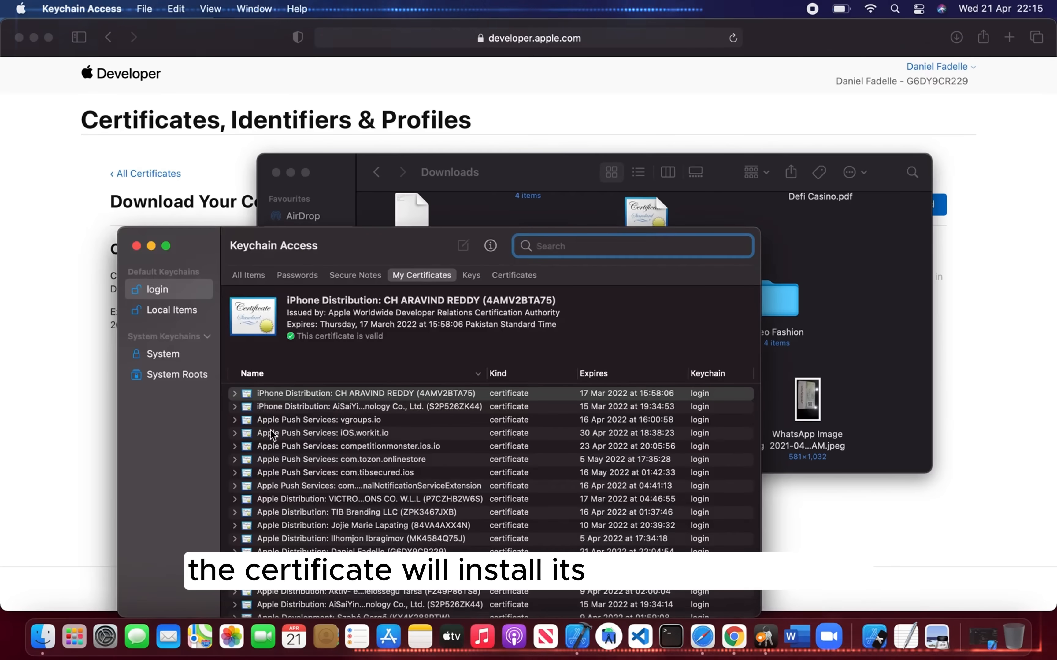
{"action": "left_click", "coordinate": [136, 247]}
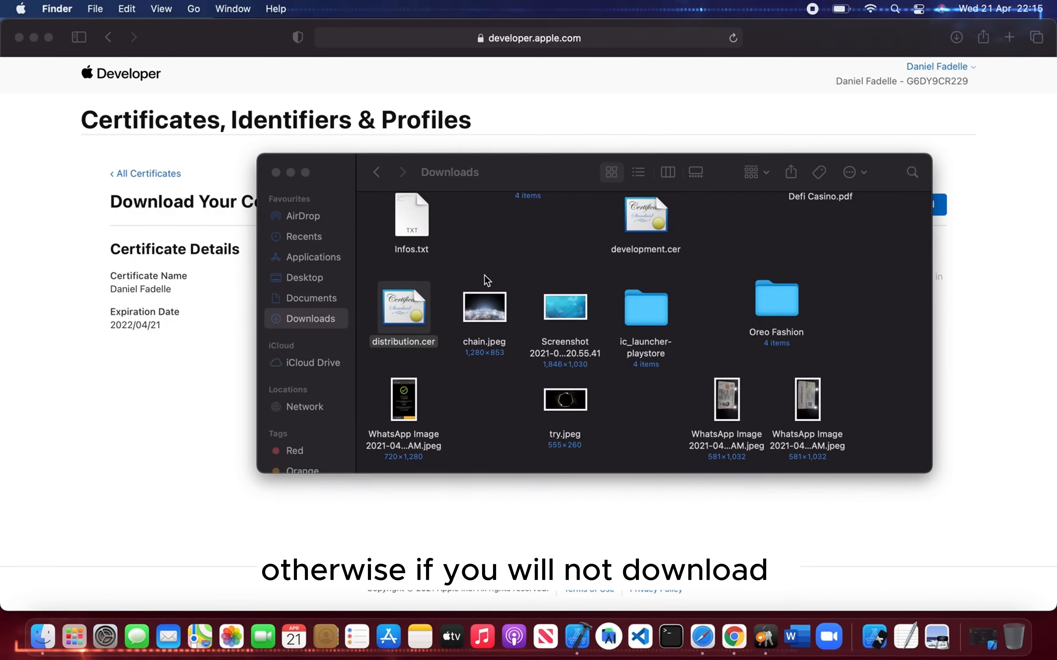
{"action": "left_click", "coordinate": [451, 305]}
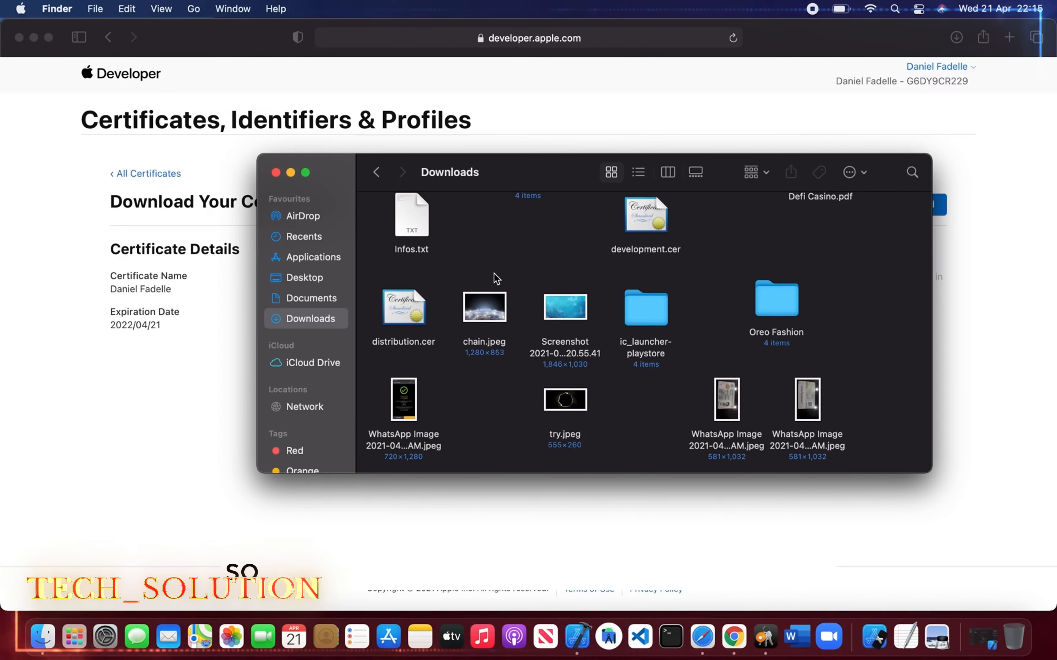
{"action": "left_click", "coordinate": [276, 172]}
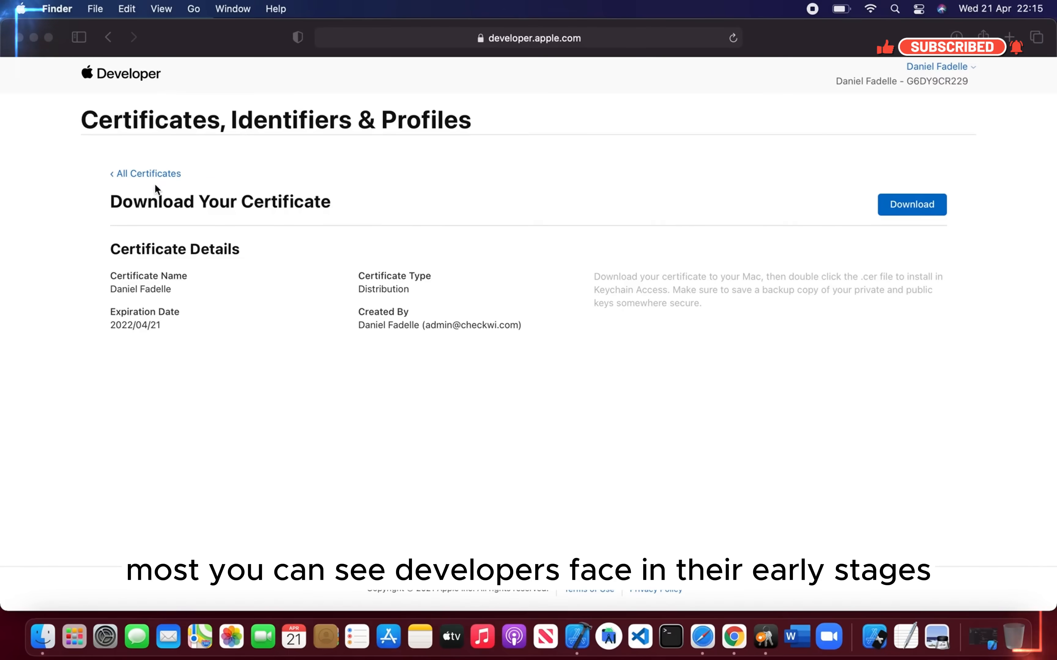
Step: Return to all certificates and start a new Apple Push Notification service SSL (Sandbox & Production) certificate
{"action": "left_click", "coordinate": [149, 174]}
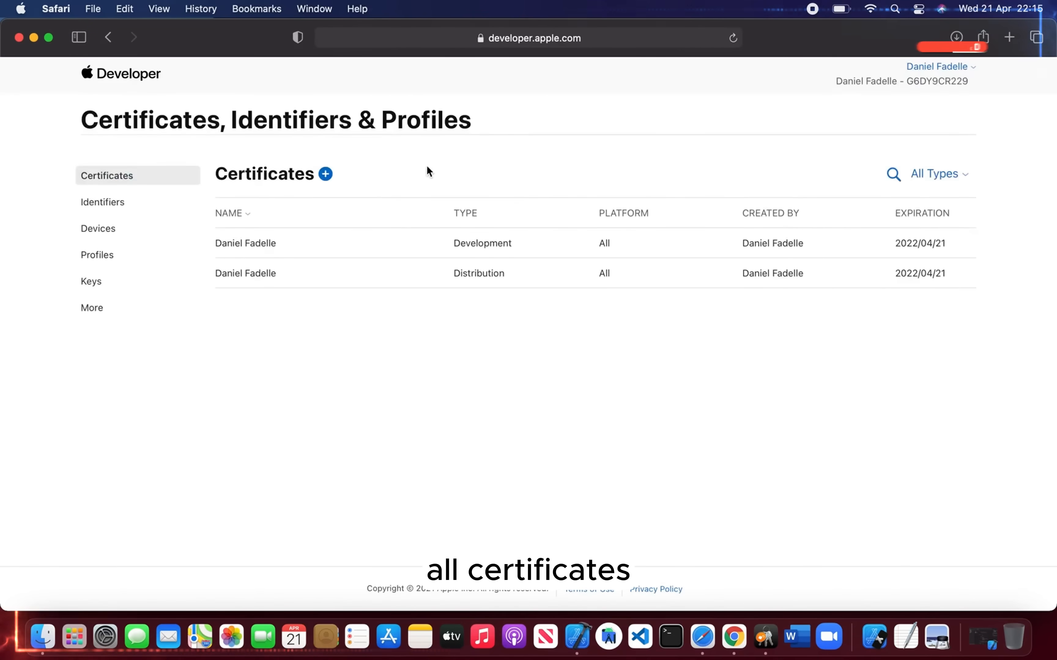
{"action": "left_click", "coordinate": [326, 175]}
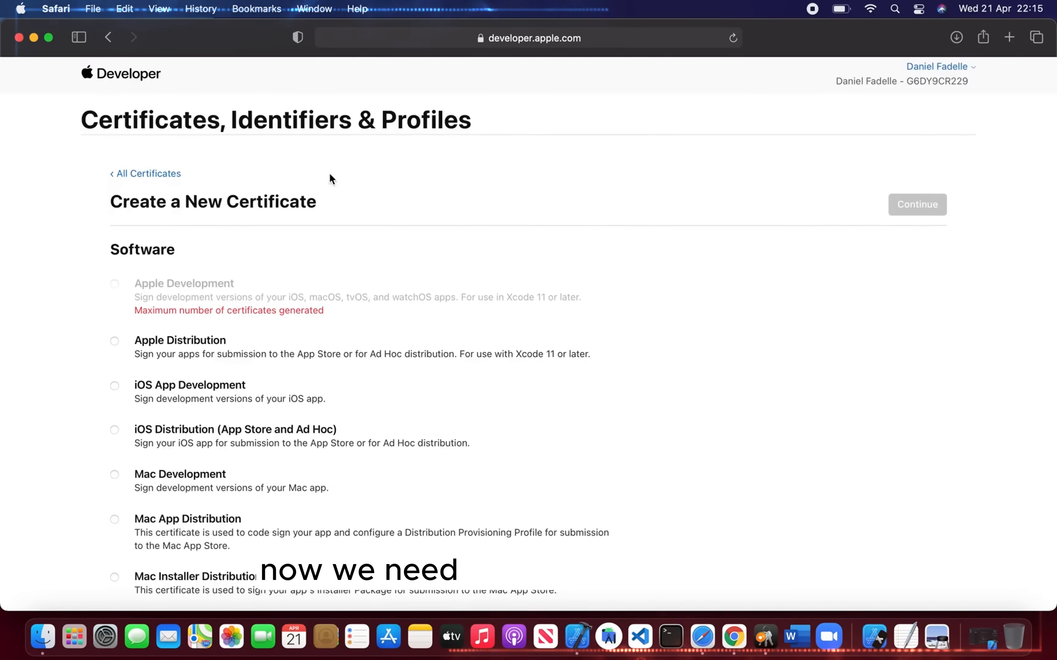
{"action": "scroll", "coordinate": [188, 441], "scroll_direction": "down", "scroll_amount": 10}
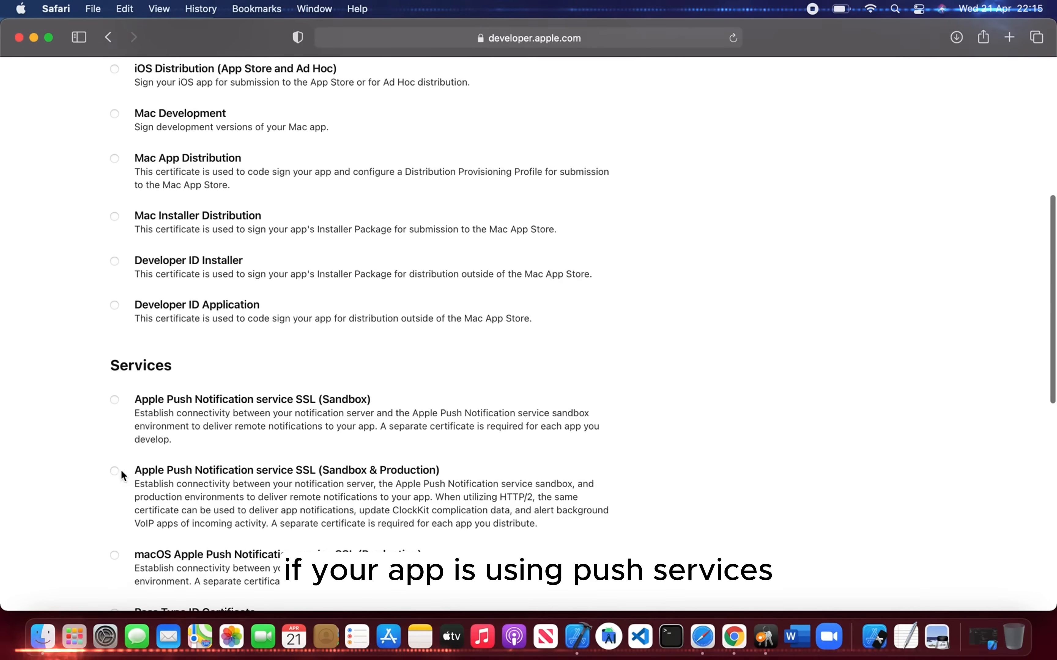
{"action": "left_click", "coordinate": [115, 470]}
{"action": "scroll", "coordinate": [608, 330], "scroll_direction": "up", "scroll_amount": 10}
{"action": "left_click", "coordinate": [919, 205]}
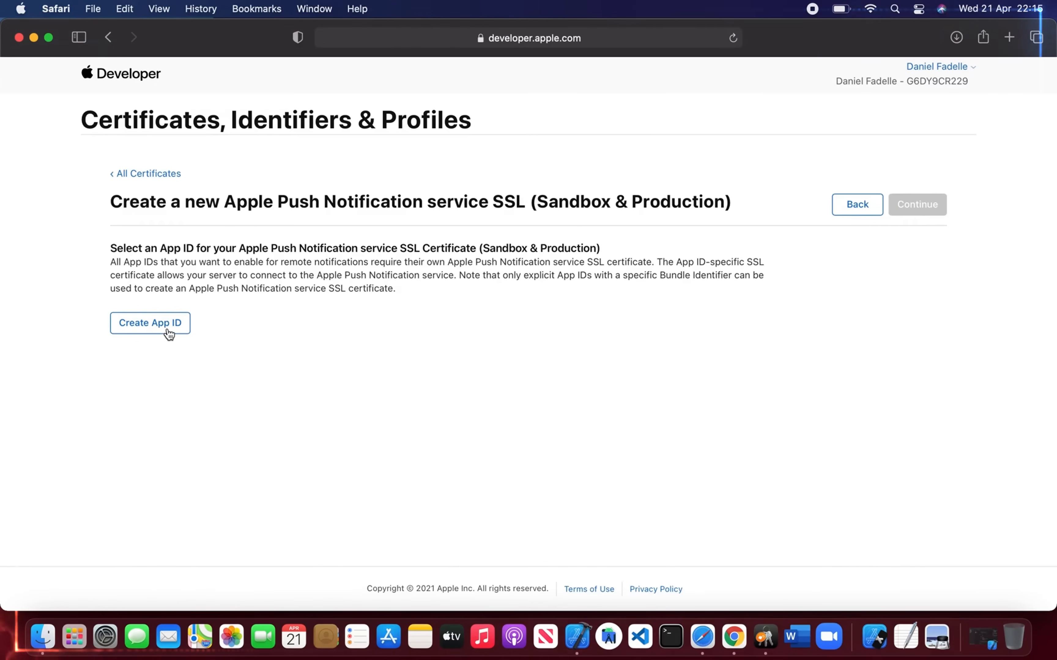
Step: Start registering a new App ID and enter "chekwi" as its description, rejecting the suggested spelling
{"action": "left_click", "coordinate": [169, 333]}
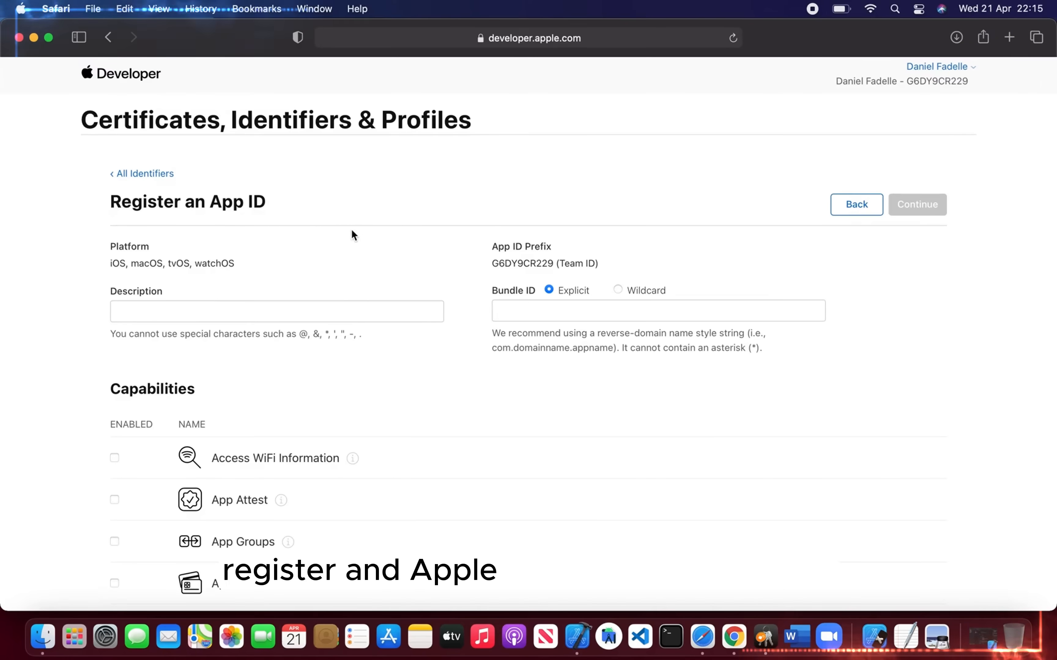
{"action": "left_click", "coordinate": [233, 310]}
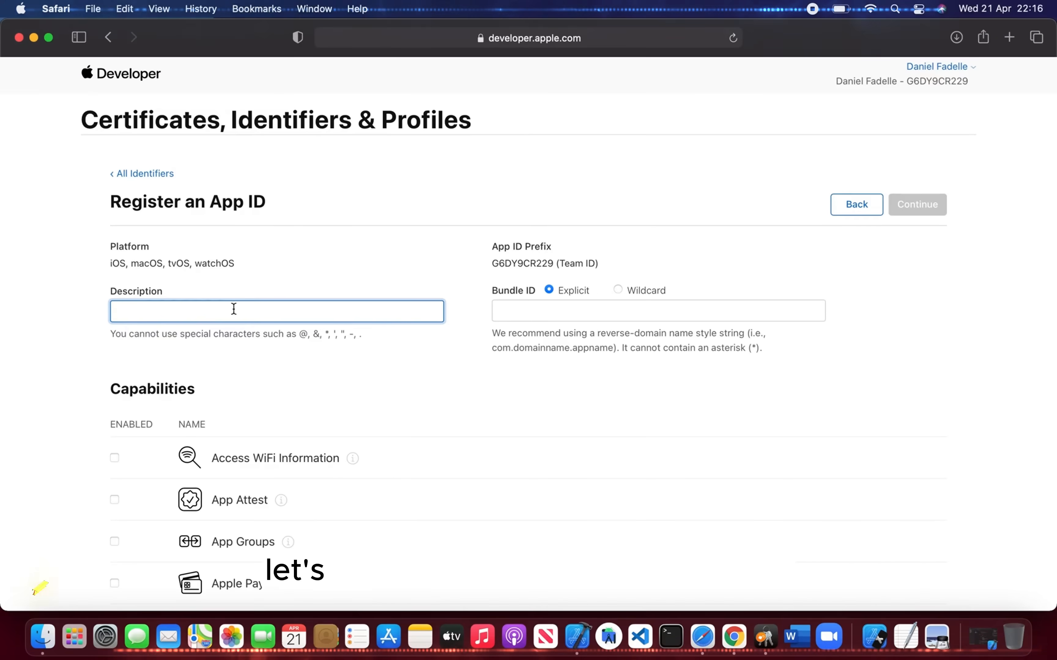
{"action": "type", "text": "chekwi"}
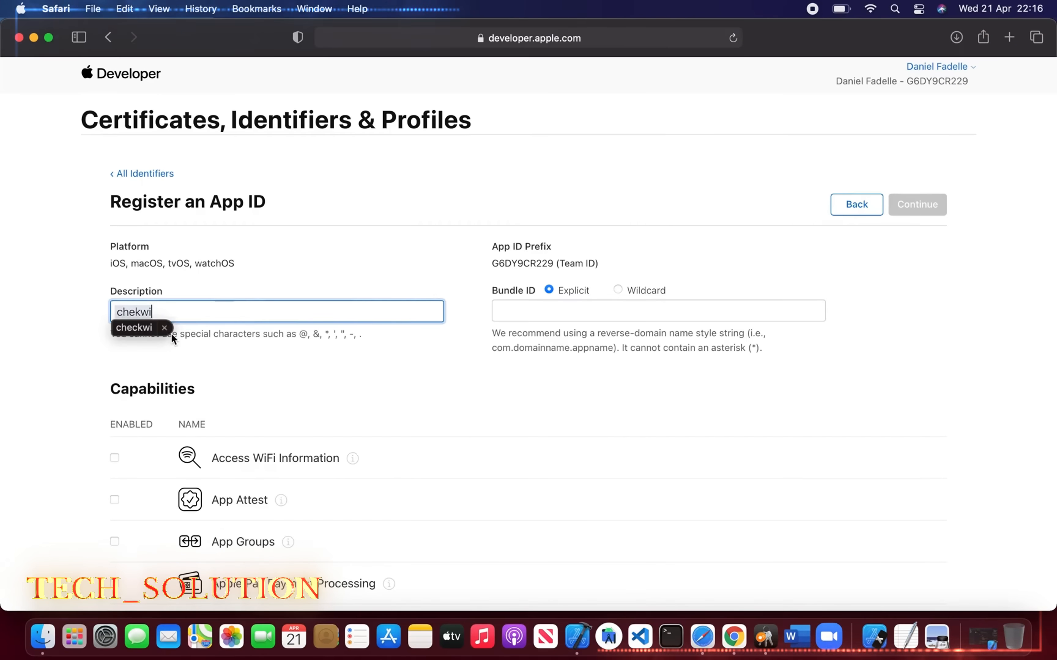
{"action": "left_click", "coordinate": [164, 327]}
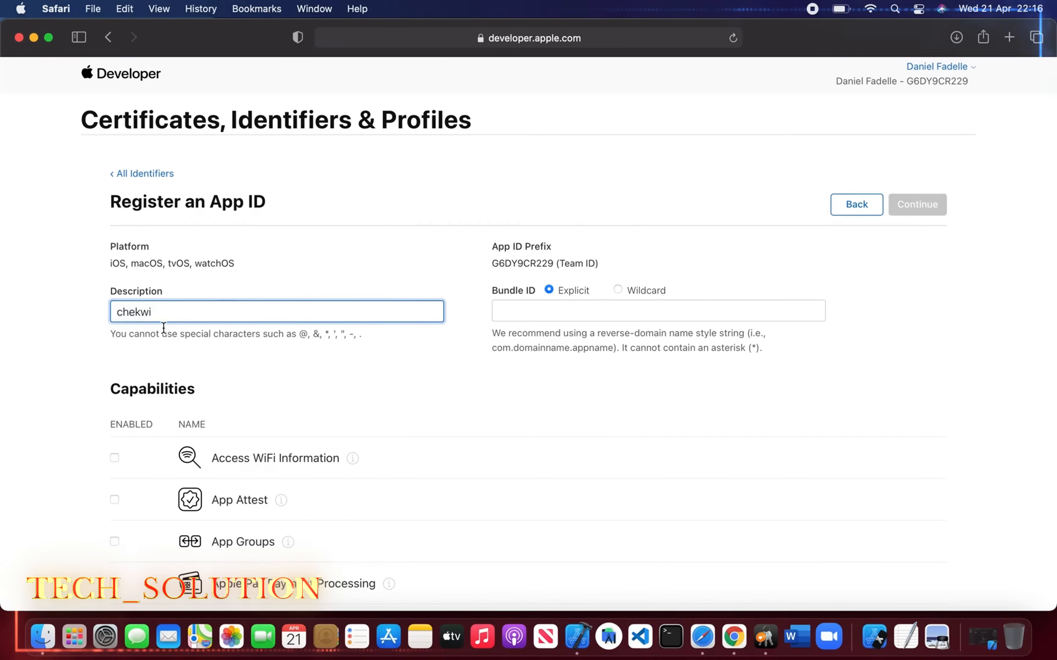
Step: Enter "com.chekwi.ios" as the explicit bundle ID, continue and register the App ID
{"action": "left_click", "coordinate": [512, 315]}
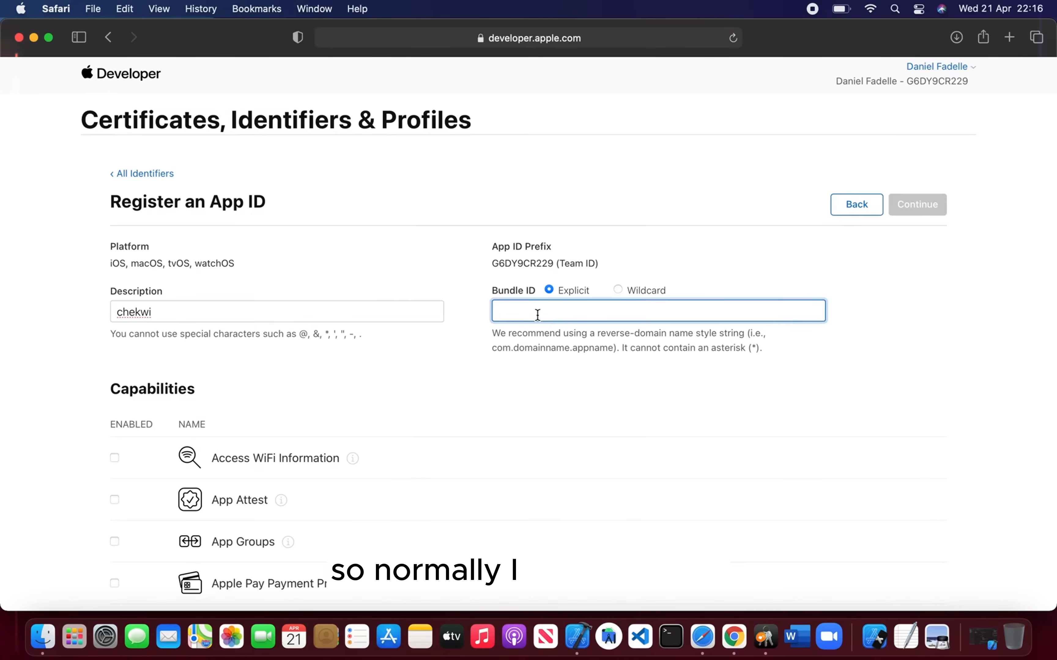
{"action": "type", "text": "com."}
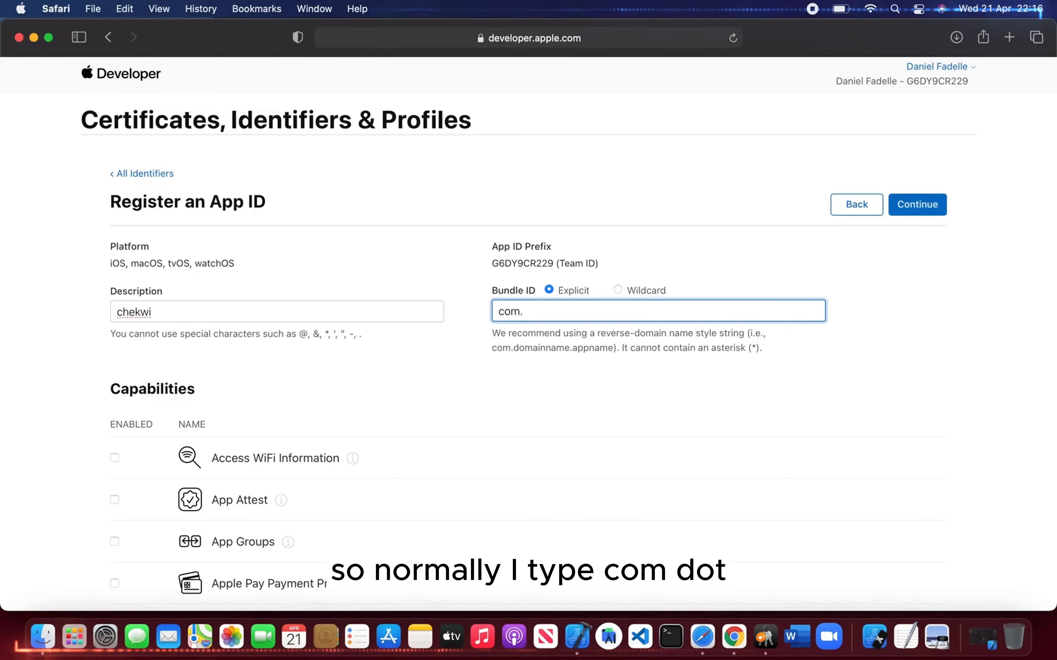
{"action": "type", "text": "chekwi"}
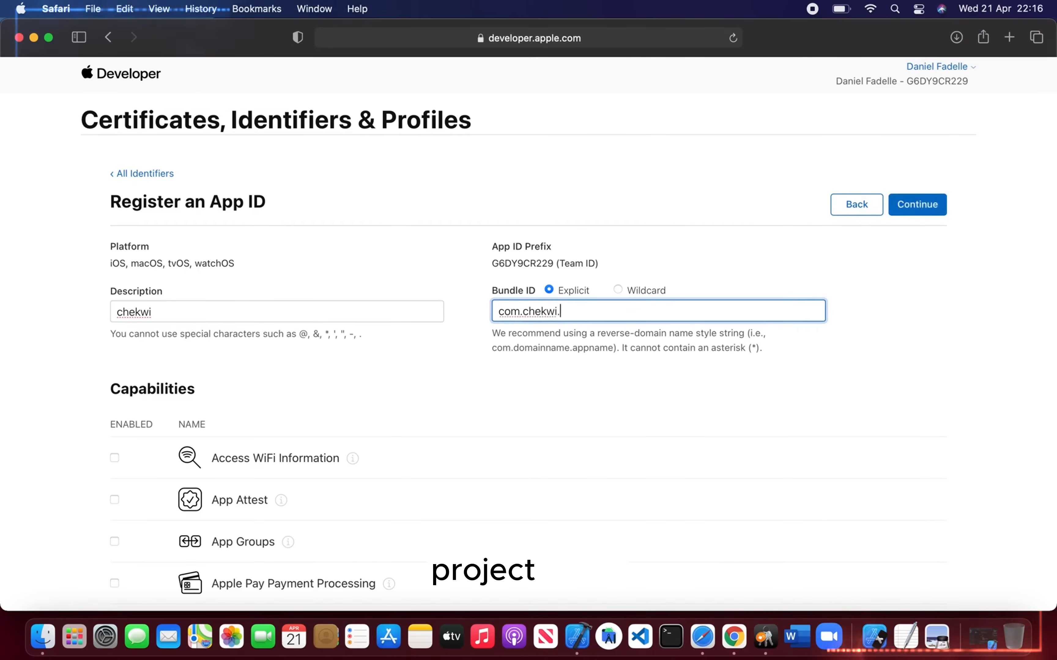
{"action": "type", "text": ".io"}
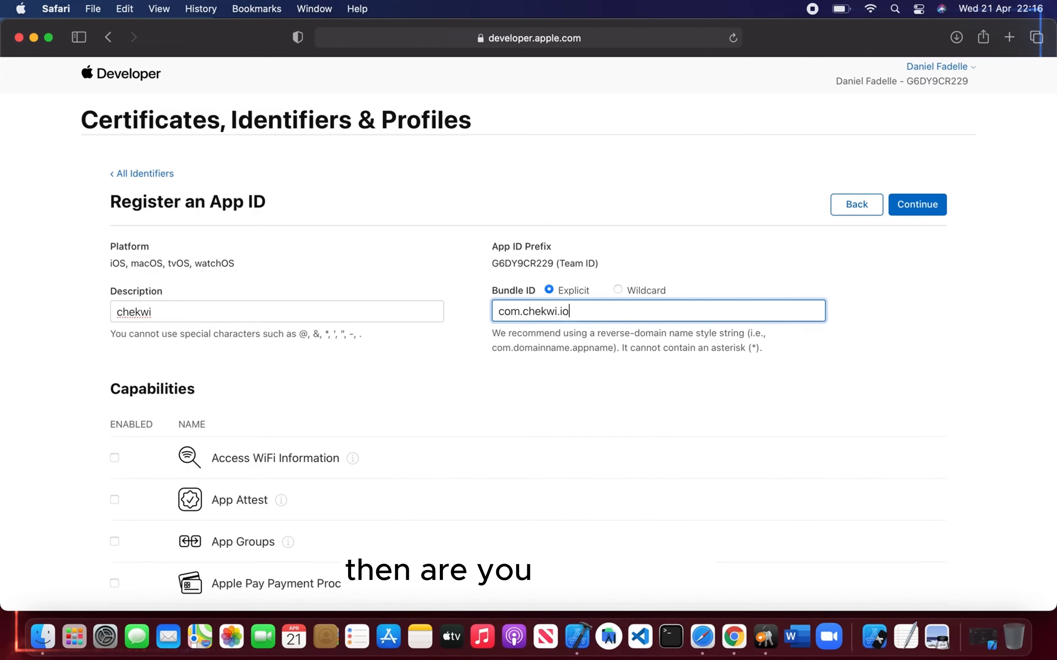
{"action": "type", "text": "s"}
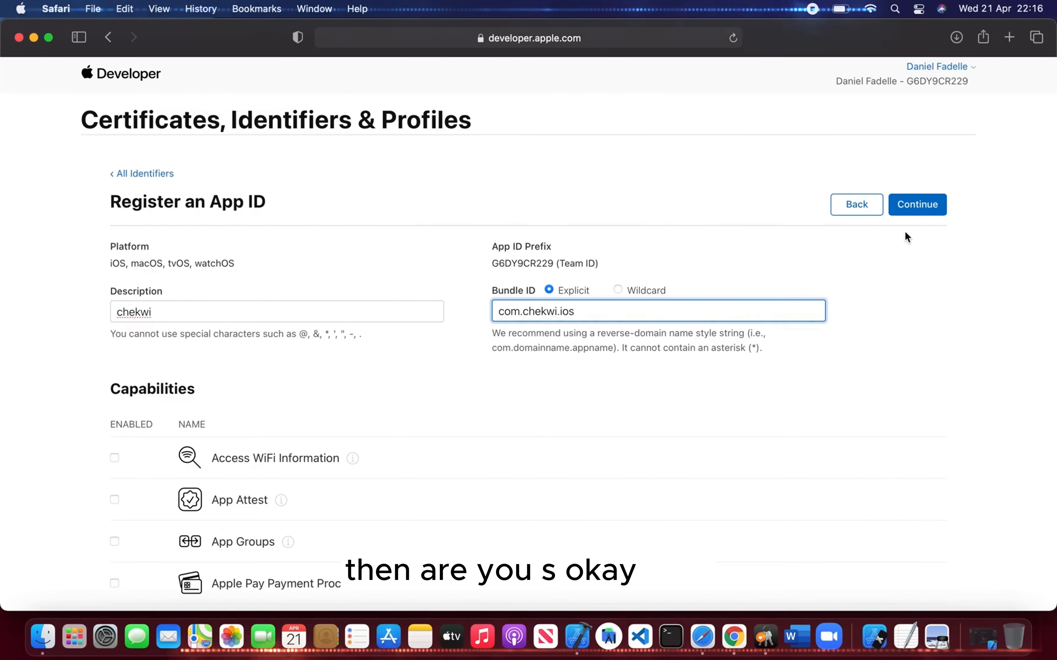
{"action": "key", "text": "super+a"}
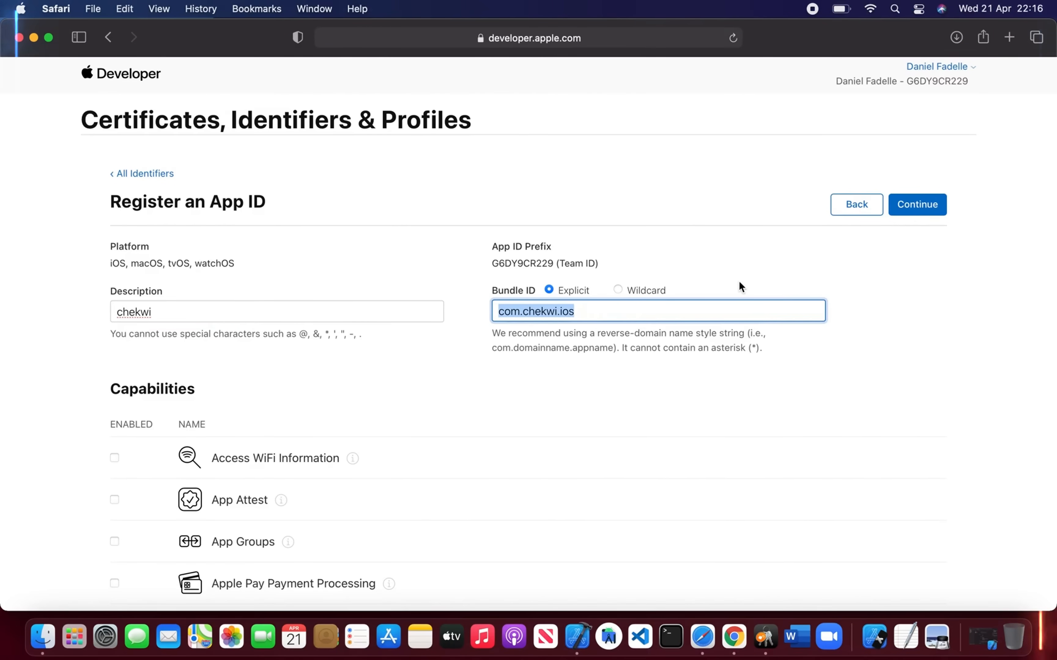
{"action": "left_click", "coordinate": [921, 214]}
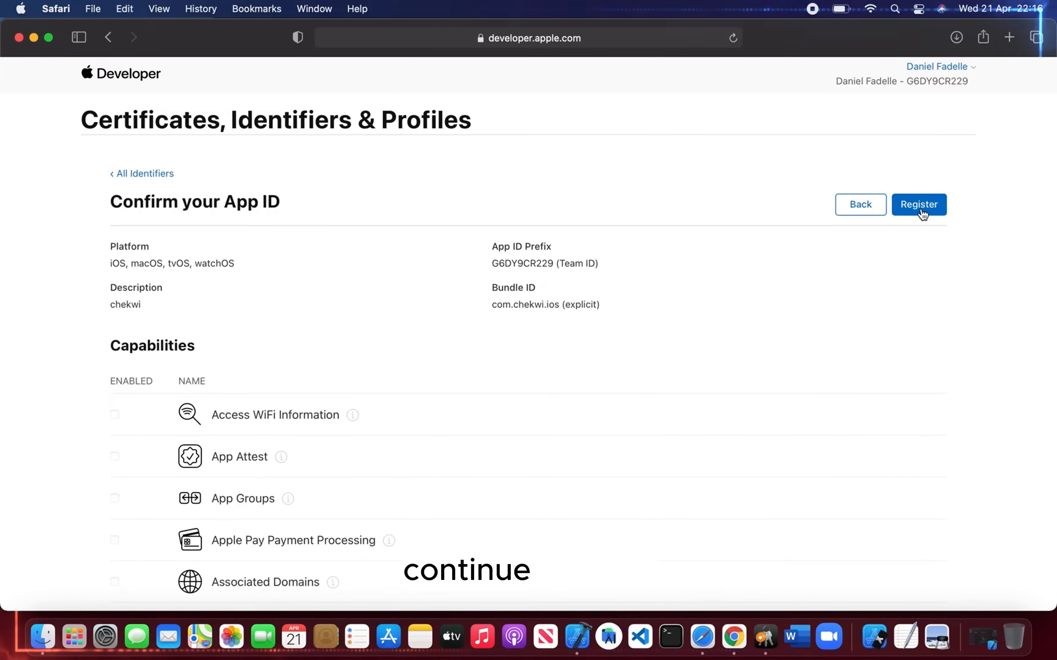
{"action": "left_click", "coordinate": [921, 213]}
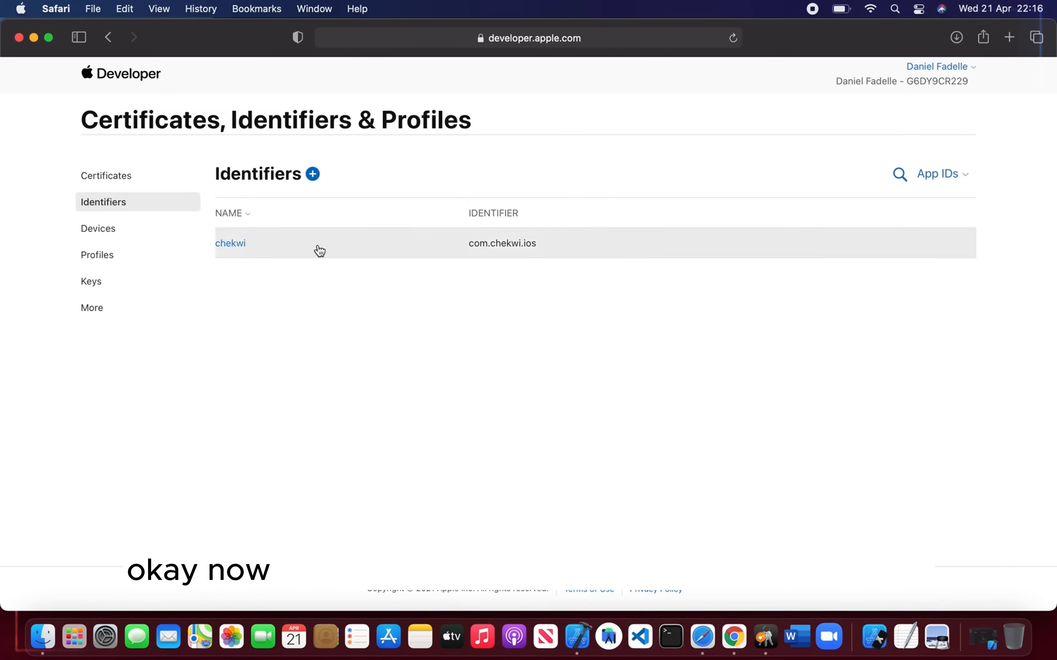
Step: Start registering a new device for iOS, tvOS, watchOS and enter "iPhone" as its device name
{"action": "left_click", "coordinate": [115, 229]}
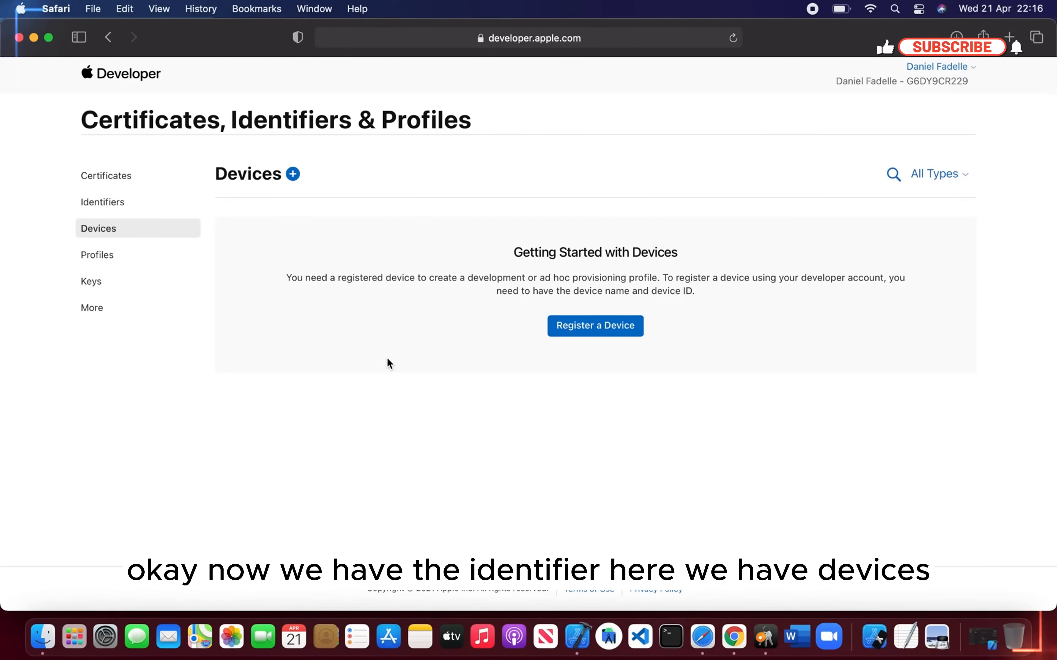
{"action": "left_click", "coordinate": [589, 327]}
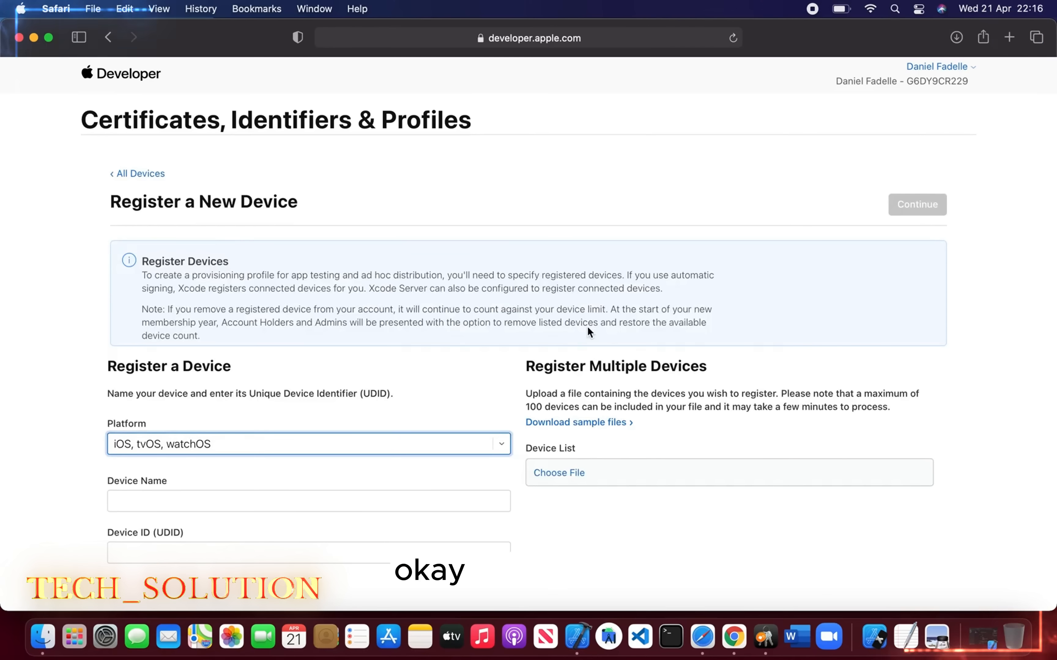
{"action": "scroll", "coordinate": [275, 466], "scroll_direction": "down", "scroll_amount": 2}
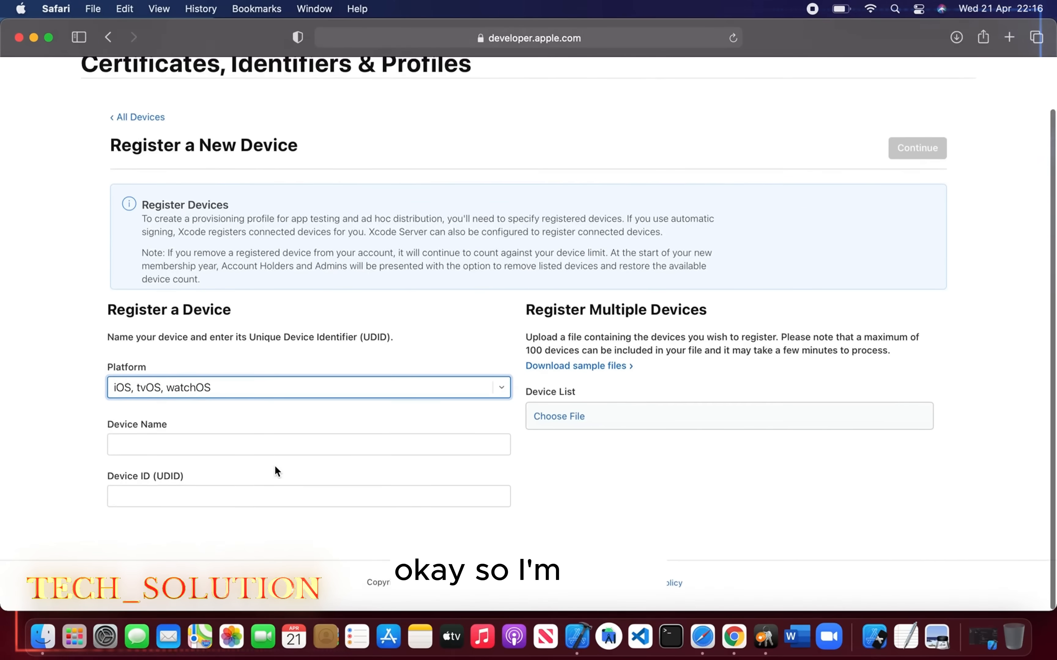
{"action": "right_click", "coordinate": [276, 466]}
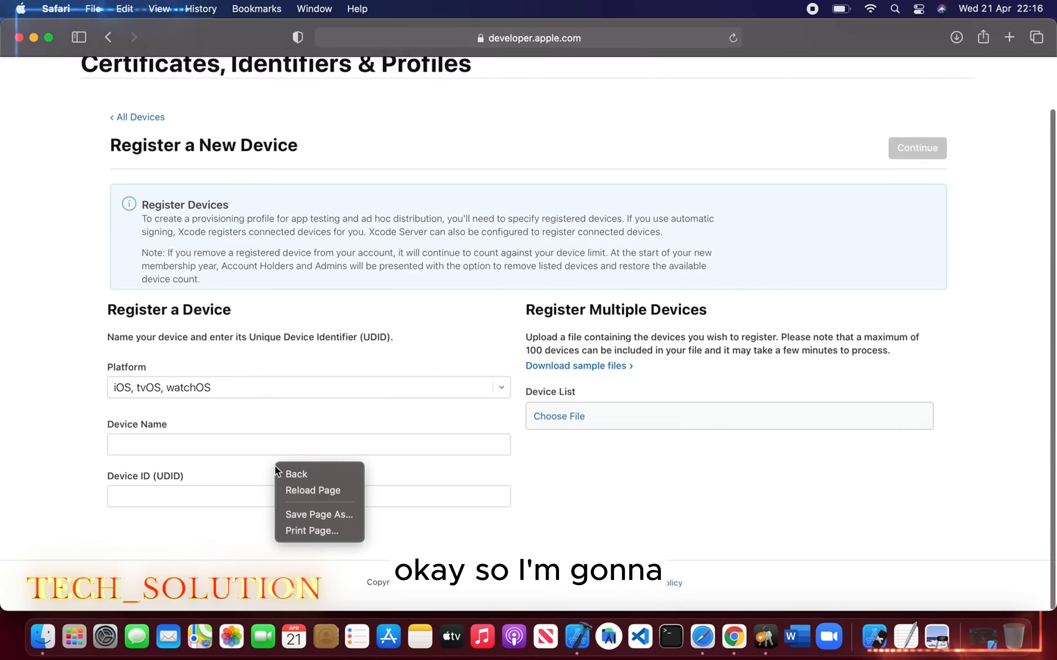
{"action": "left_click", "coordinate": [144, 448]}
{"action": "left_click", "coordinate": [145, 448]}
{"action": "type", "text": "i"}
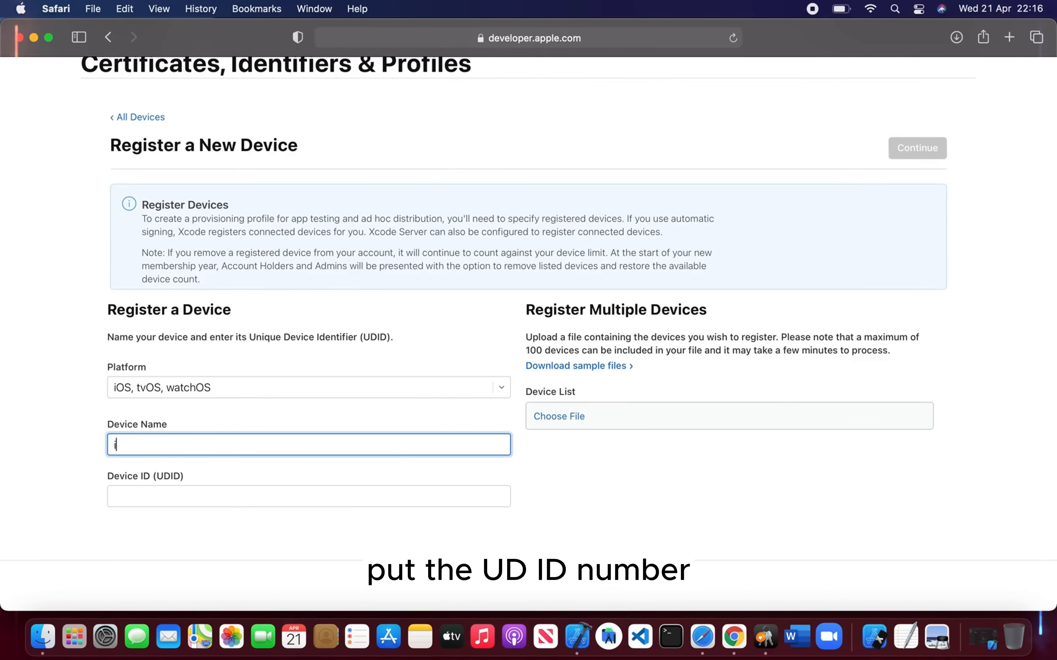
{"action": "type", "text": "Phone"}
{"action": "left_click", "coordinate": [139, 494]}
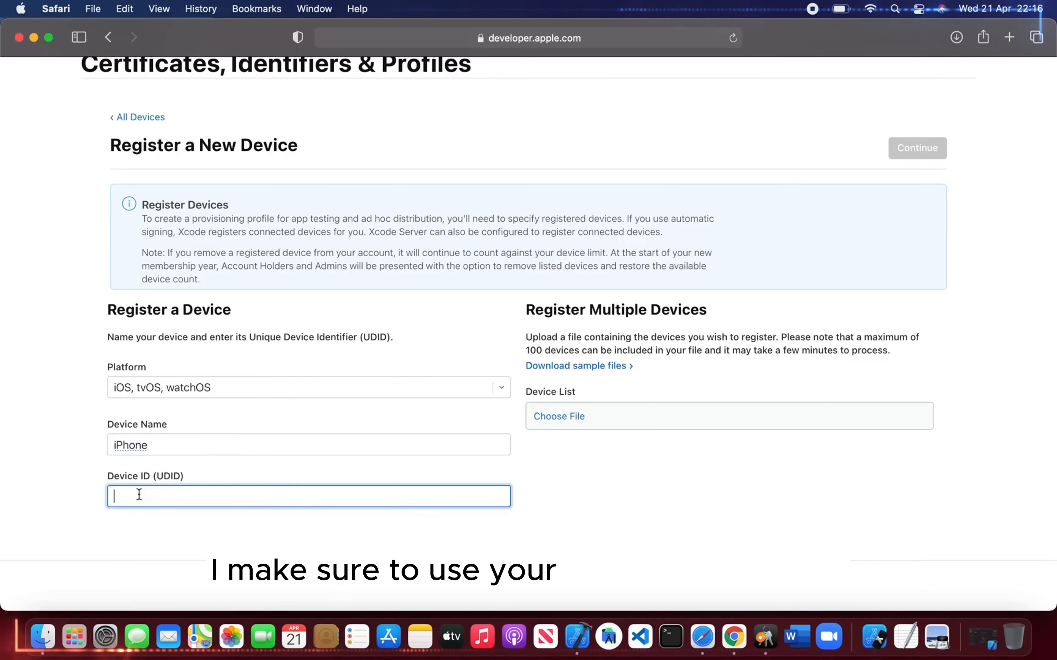
Step: Switch to Finder and open the udid image from the Reactnative folder, reached through the Desktop folder in Downloads
{"action": "left_click", "coordinate": [49, 623]}
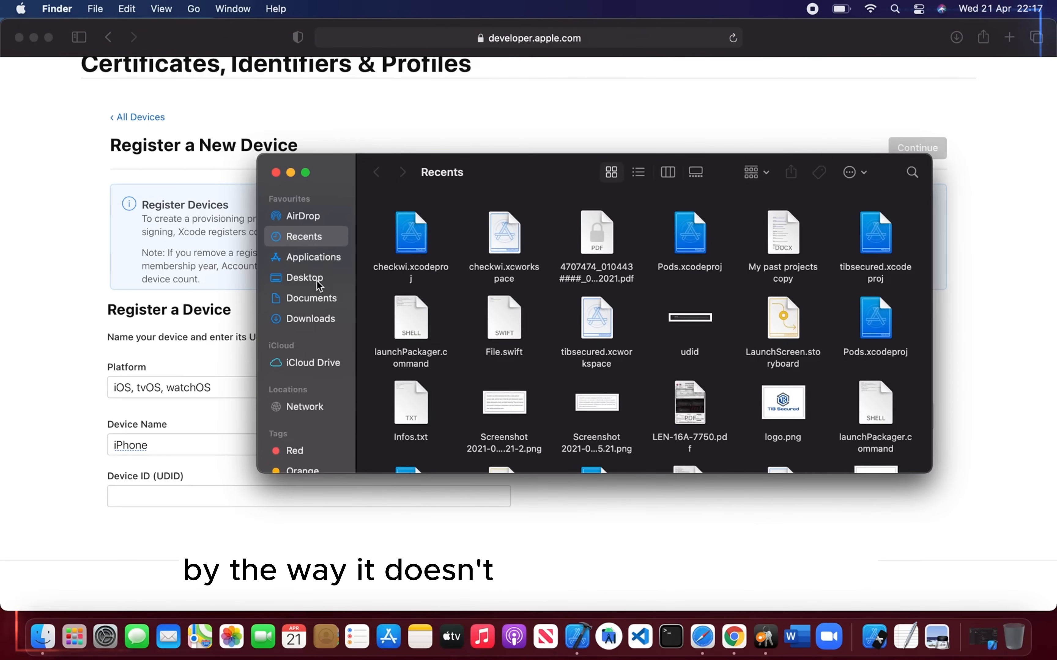
{"action": "left_click", "coordinate": [317, 282]}
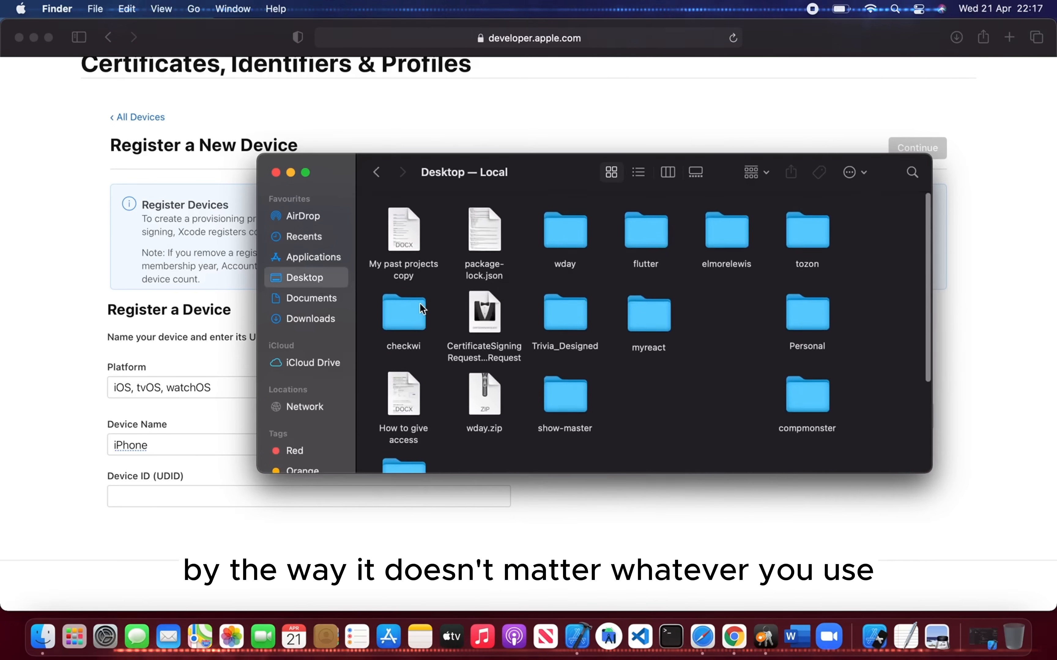
{"action": "left_click", "coordinate": [321, 323]}
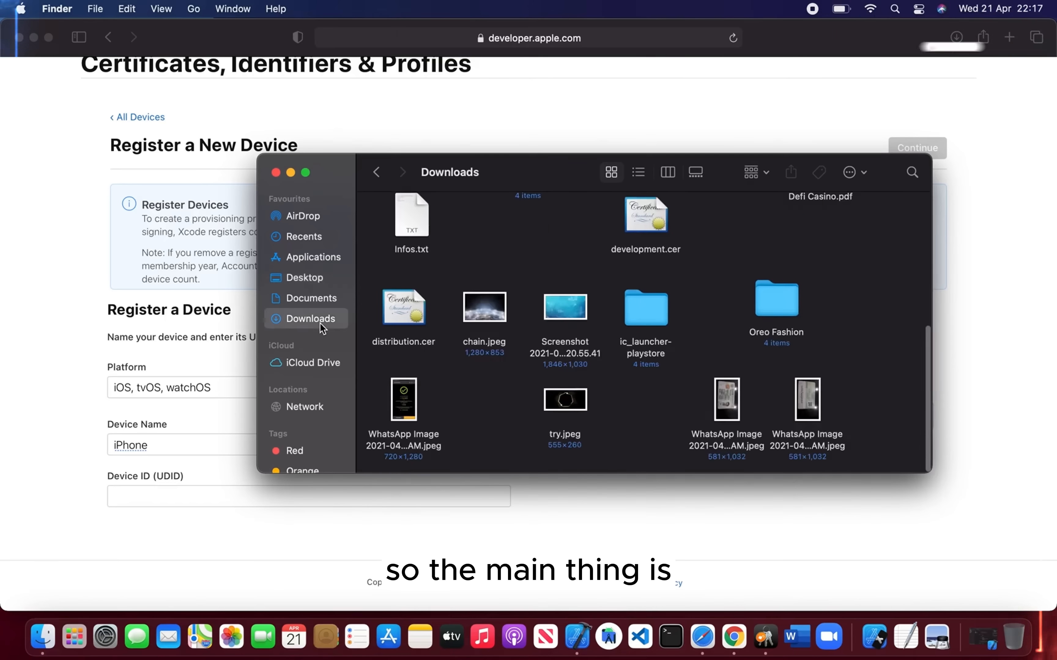
{"action": "scroll", "coordinate": [440, 283], "scroll_direction": "up", "scroll_amount": 5}
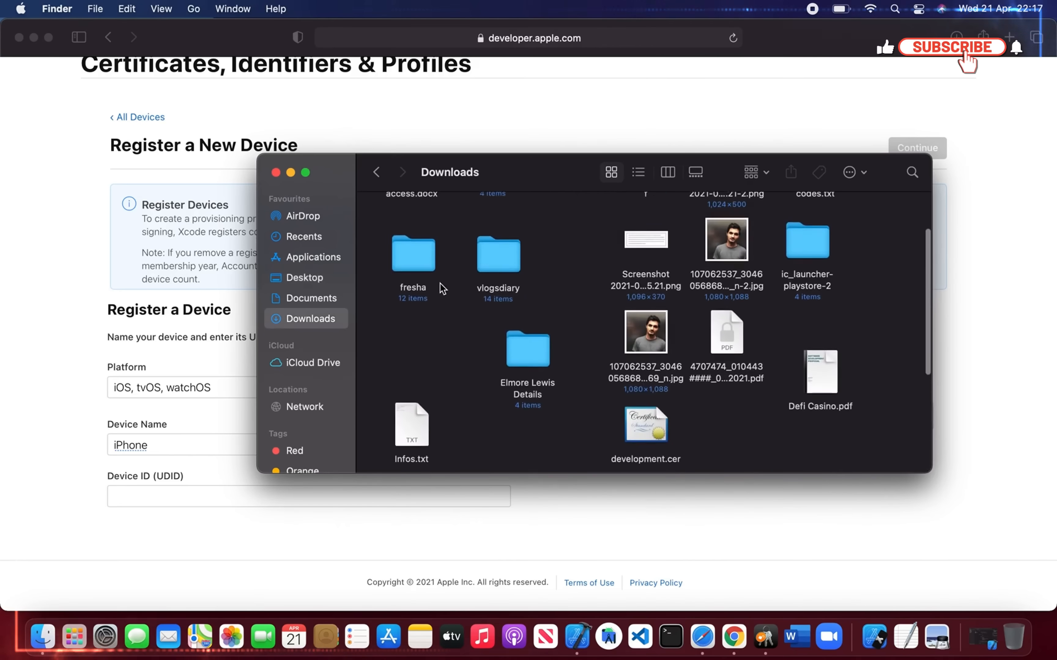
{"action": "scroll", "coordinate": [441, 284], "scroll_direction": "up", "scroll_amount": 3}
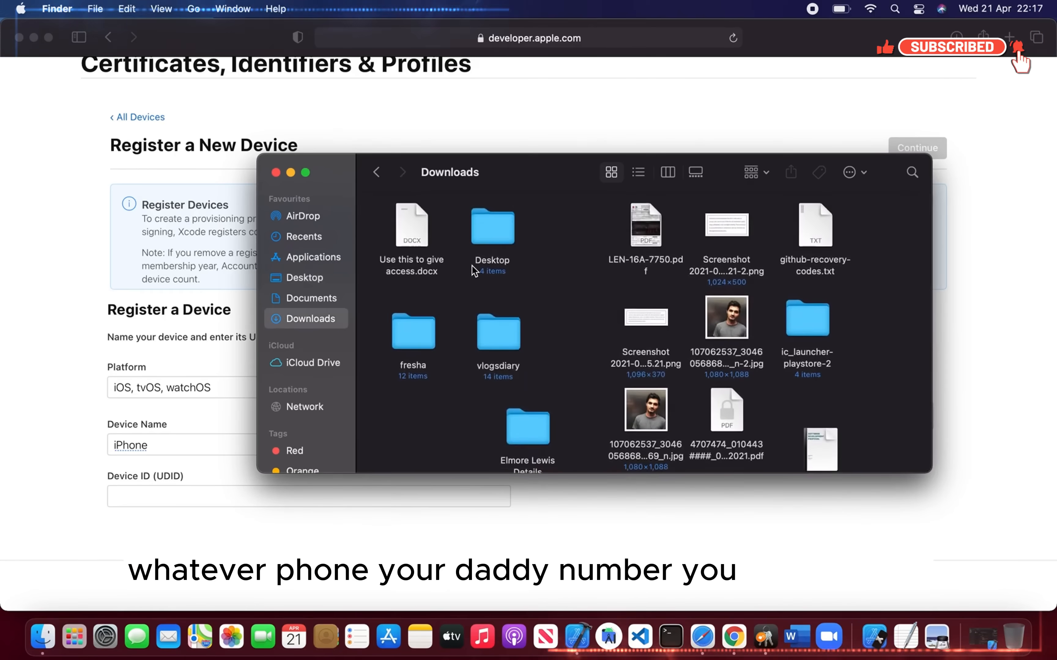
{"action": "double_click", "coordinate": [495, 219]}
{"action": "double_click", "coordinate": [400, 229]}
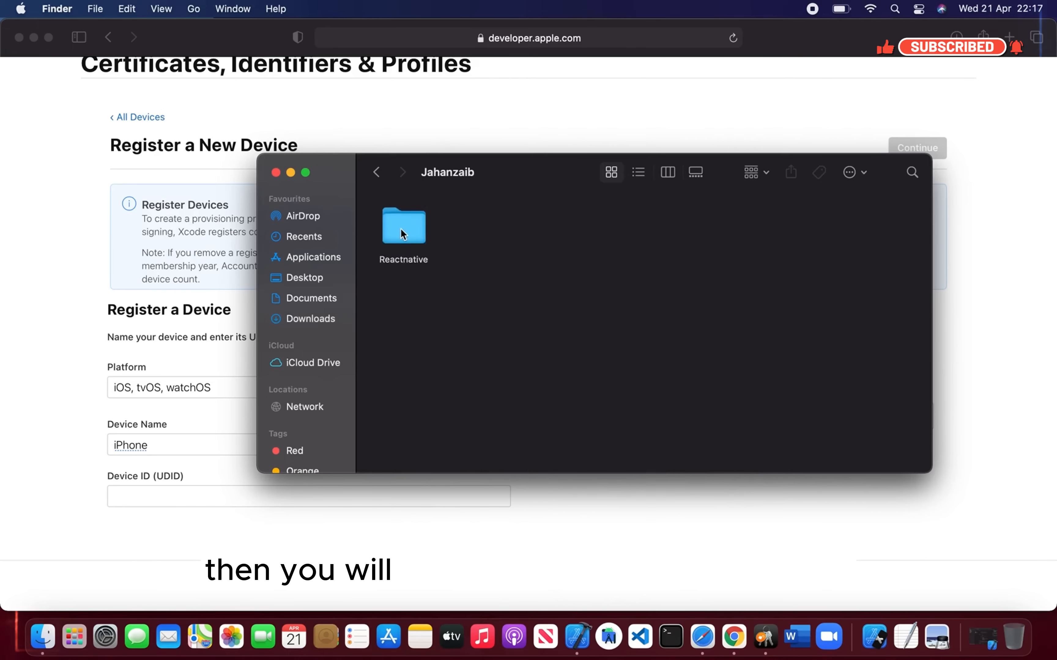
{"action": "double_click", "coordinate": [401, 229]}
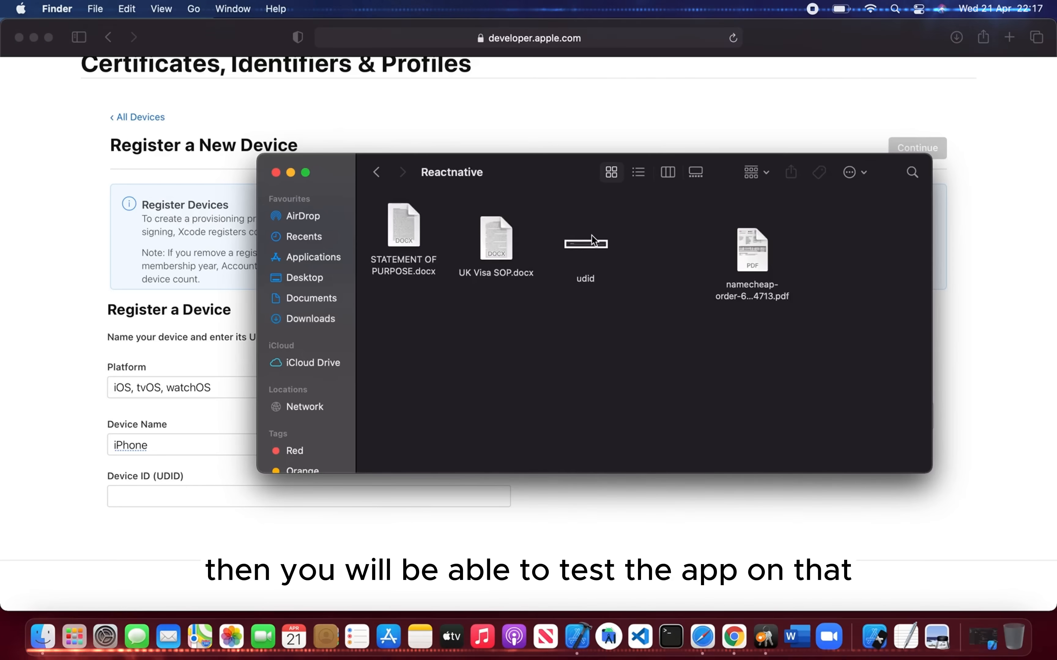
{"action": "double_click", "coordinate": [588, 250]}
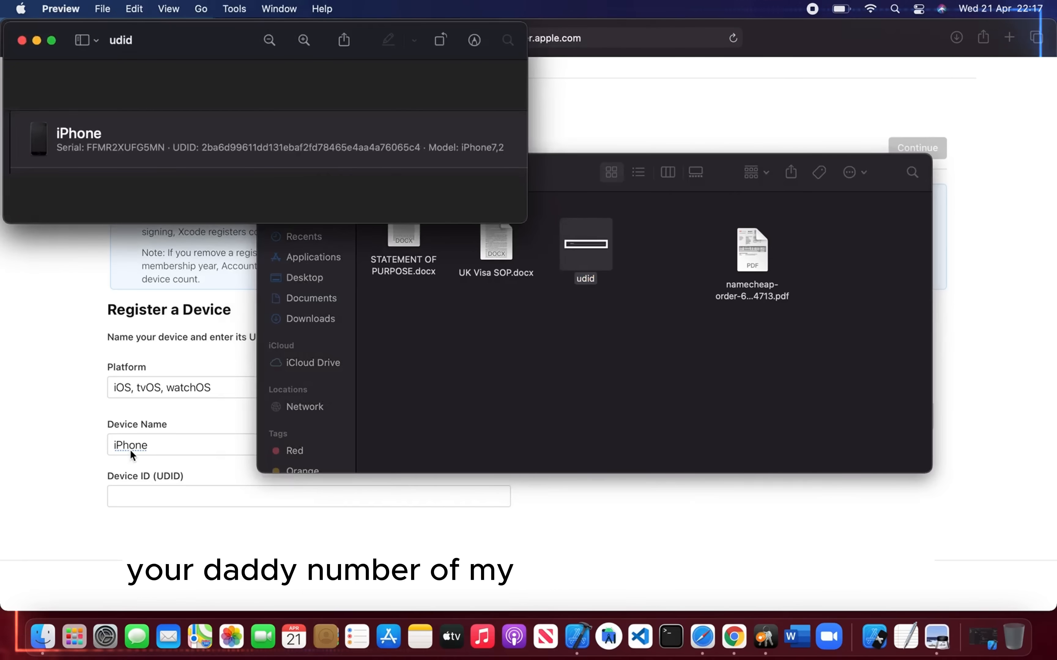
Step: Enter the iPhone's UDID as the Device ID in the registration form, copying it in short pieces from the open udid image
{"action": "left_click", "coordinate": [140, 490]}
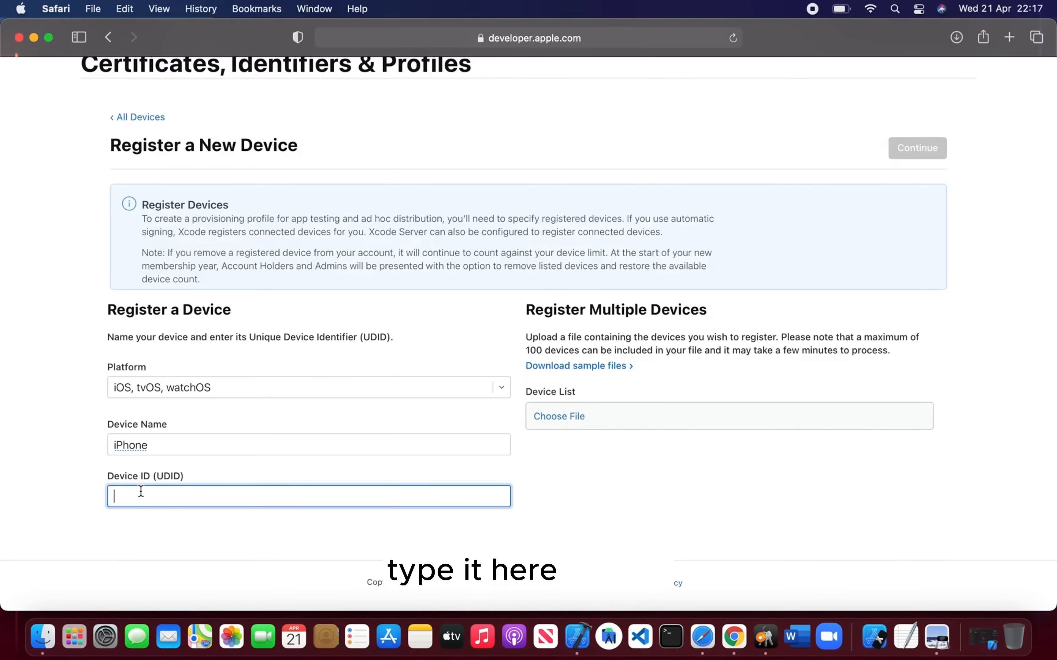
{"action": "type", "text": "2ba"}
{"action": "key", "text": "super+Tab"}
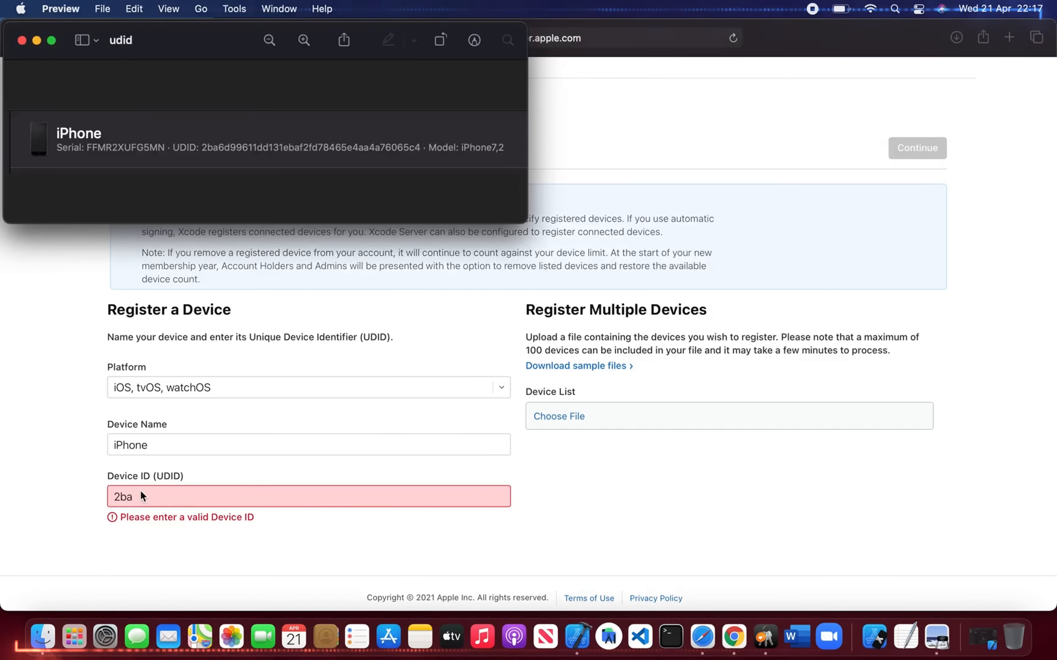
{"action": "key", "text": "super+Tab"}
{"action": "type", "text": "ba"}
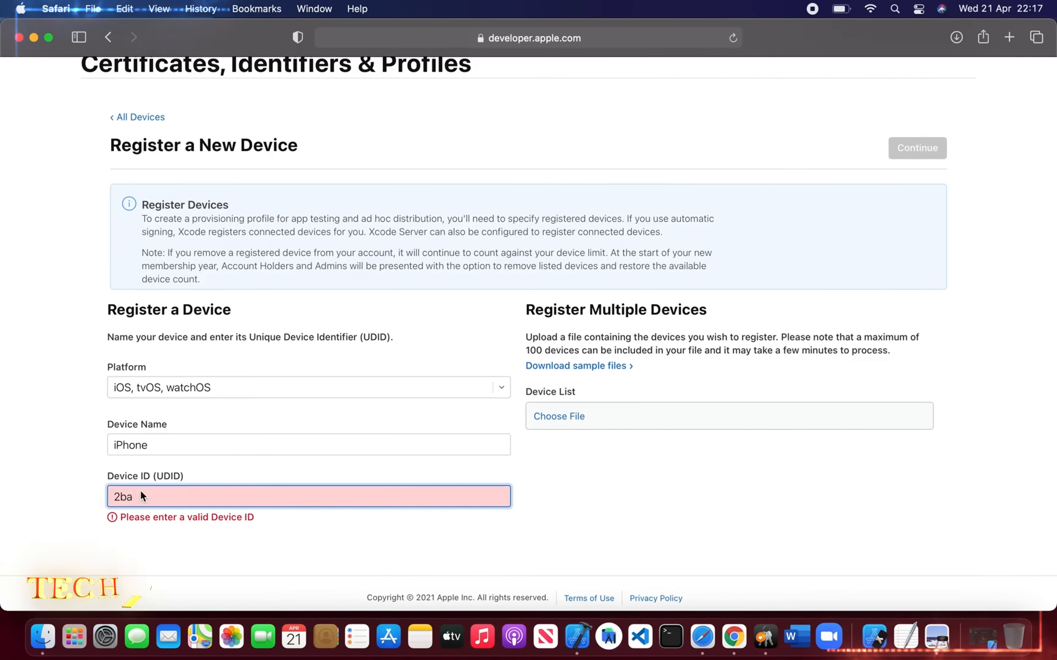
{"action": "type", "text": "6d"}
{"action": "key", "text": "super+Tab"}
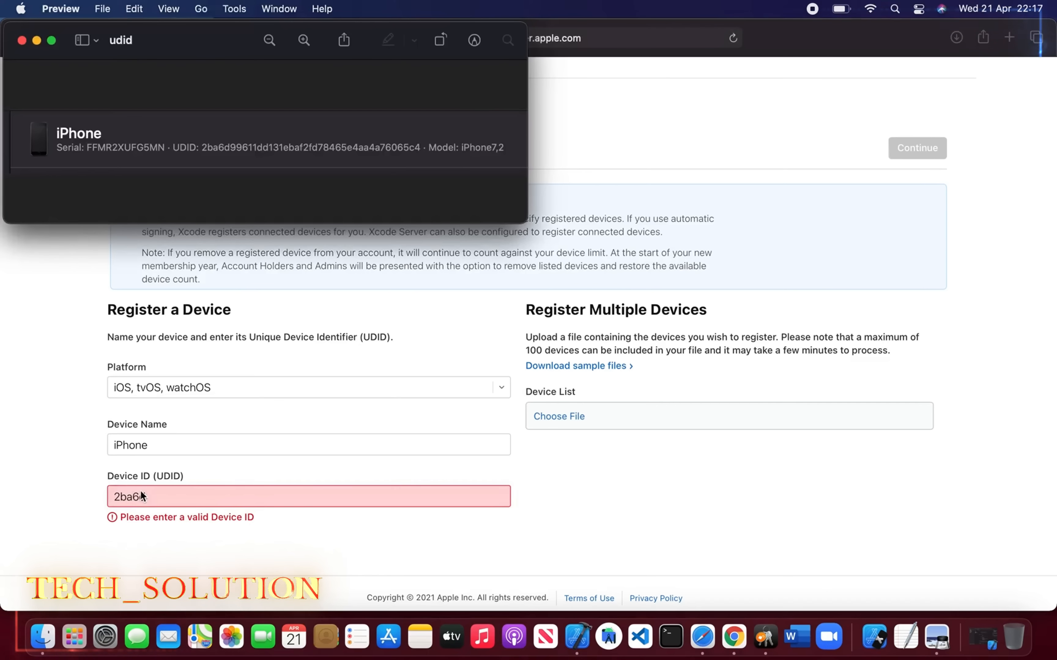
{"action": "key", "text": "super+Tab"}
{"action": "type", "text": "d996"}
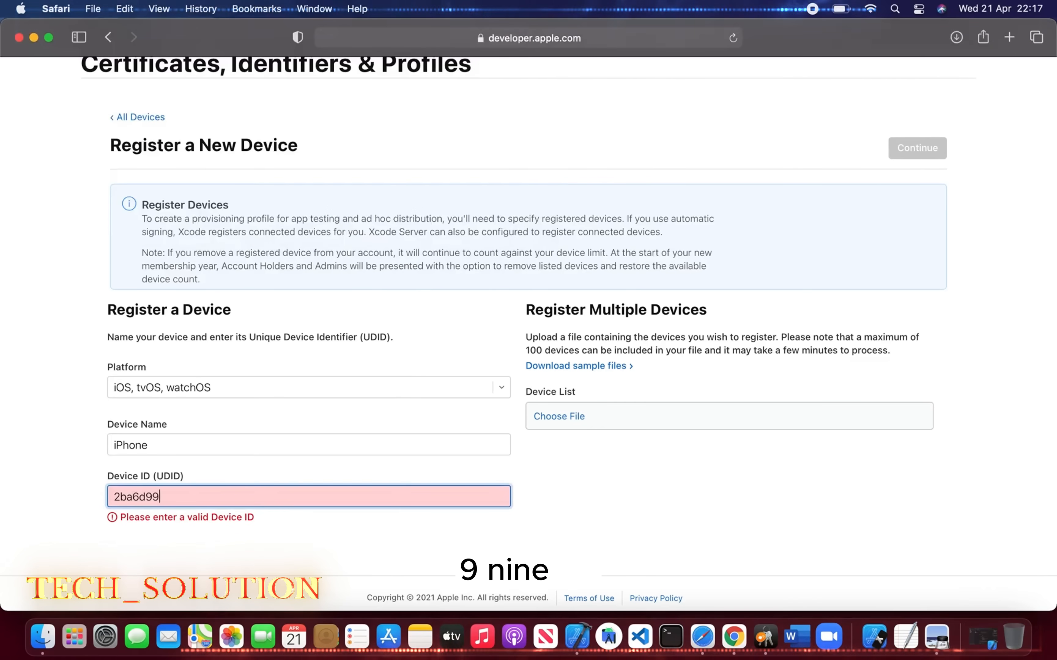
{"action": "key", "text": "super+Tab"}
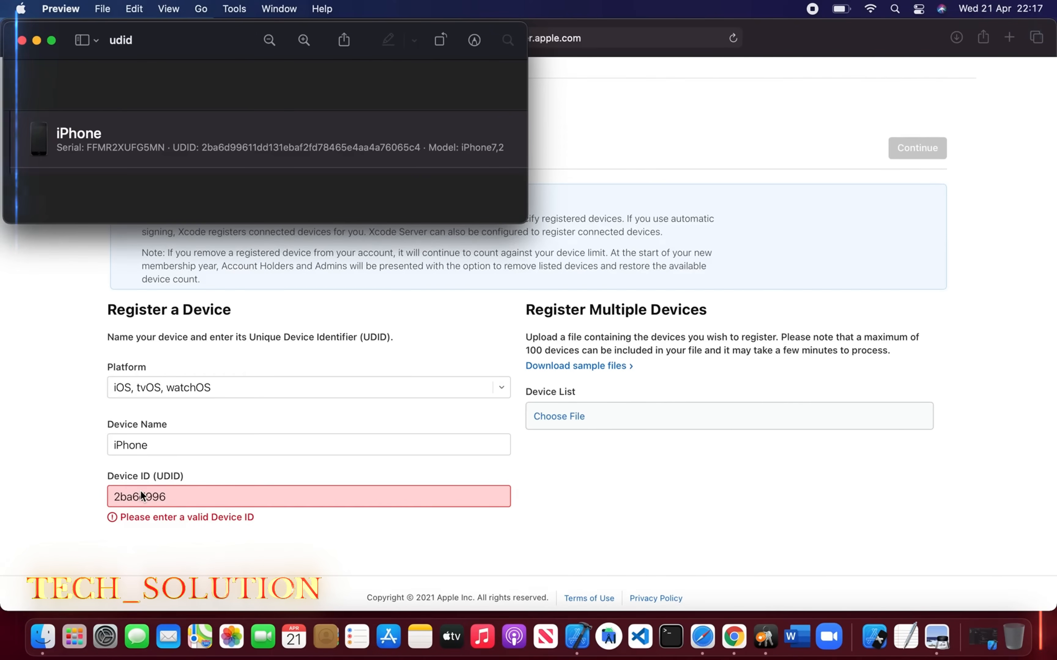
{"action": "key", "text": "super+Tab"}
{"action": "key", "text": "super+Tab"}
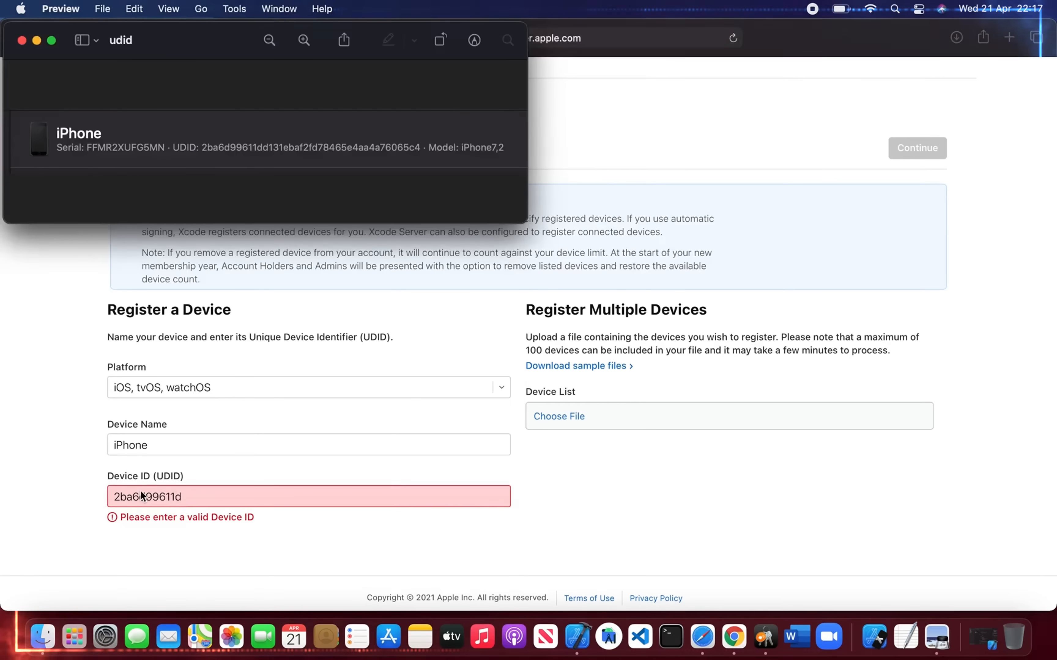
{"action": "key", "text": "super+Tab"}
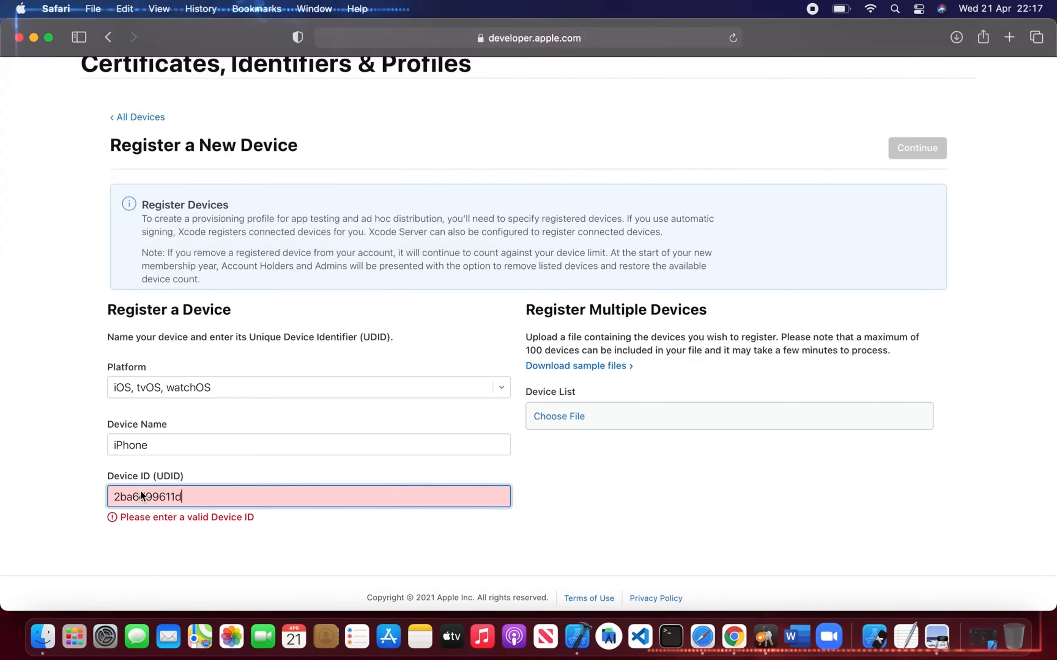
{"action": "key", "text": "super+Tab"}
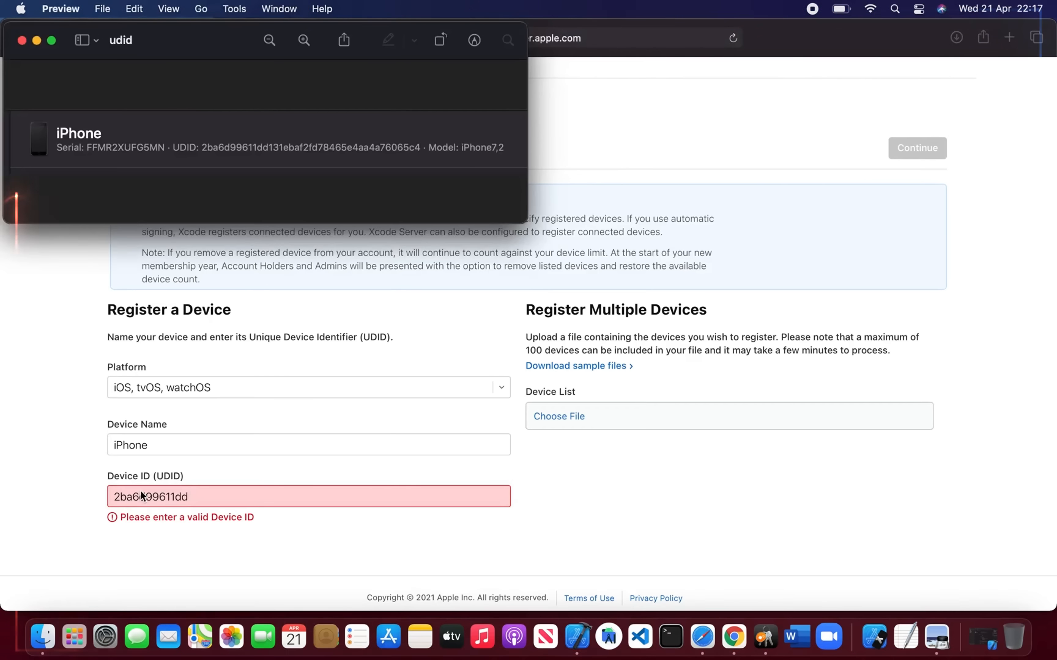
{"action": "key", "text": "super+Tab"}
{"action": "type", "text": "1"}
{"action": "key", "text": "super+Tab"}
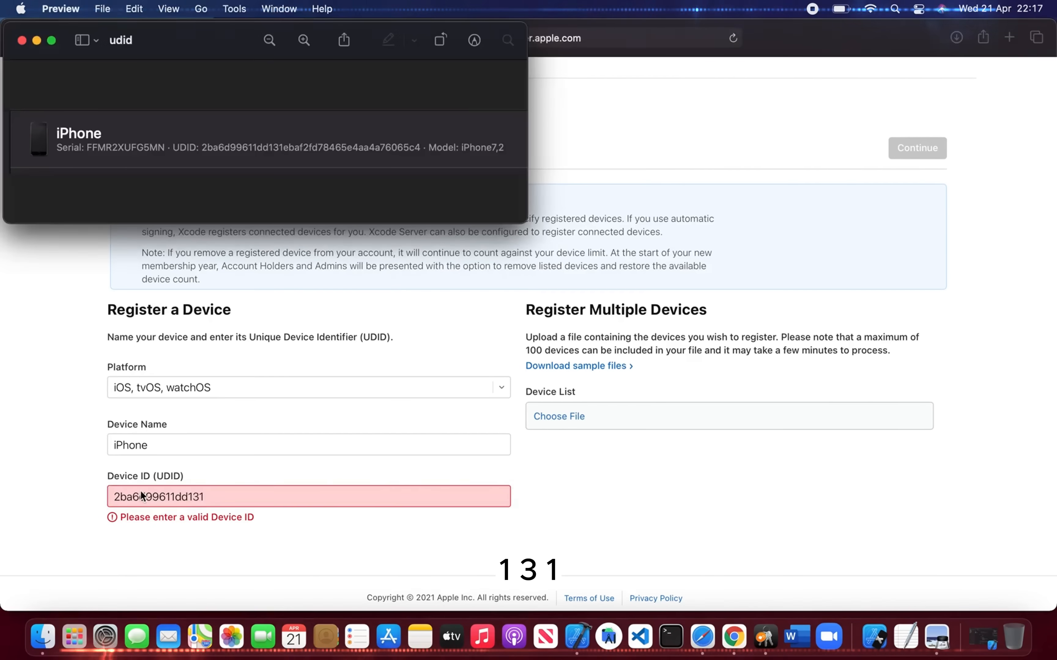
{"action": "key", "text": "super+Tab"}
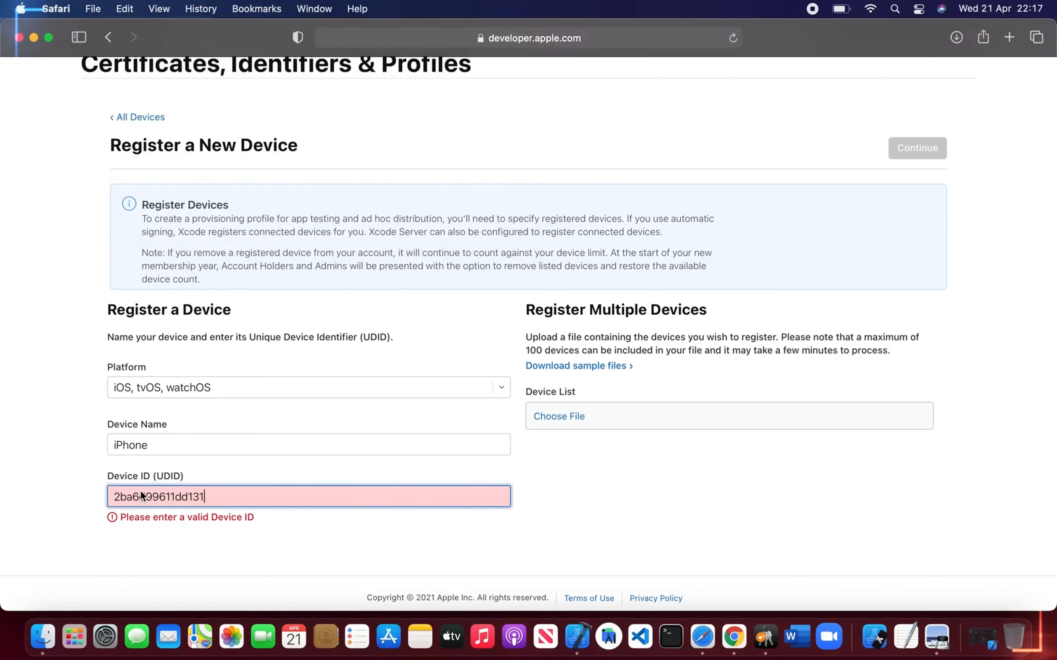
{"action": "key", "text": "super+Tab"}
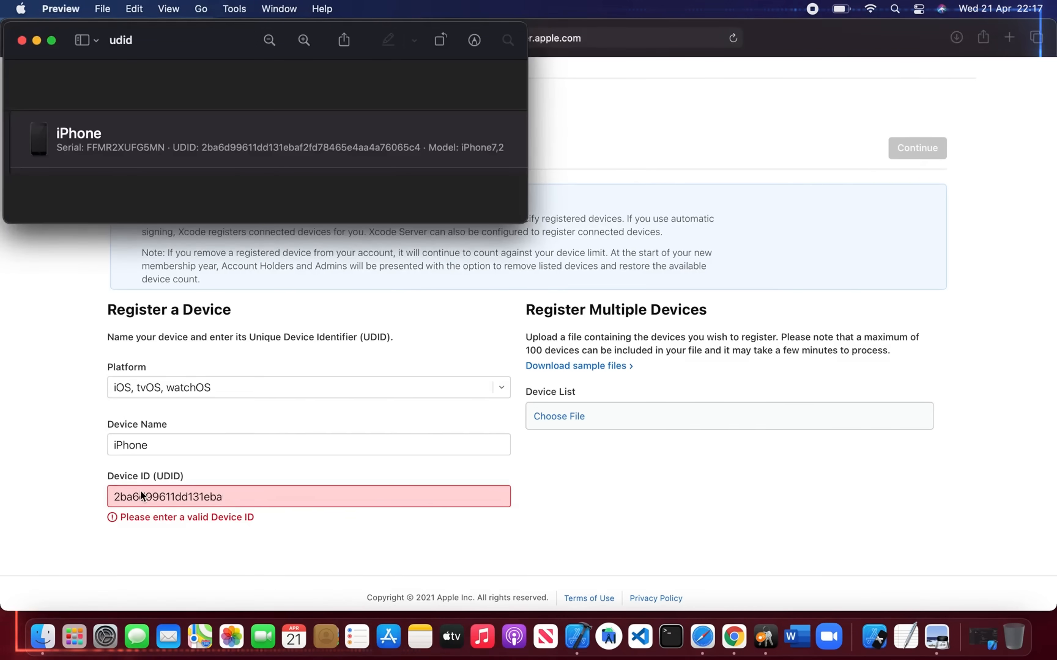
{"action": "key", "text": "super+Tab"}
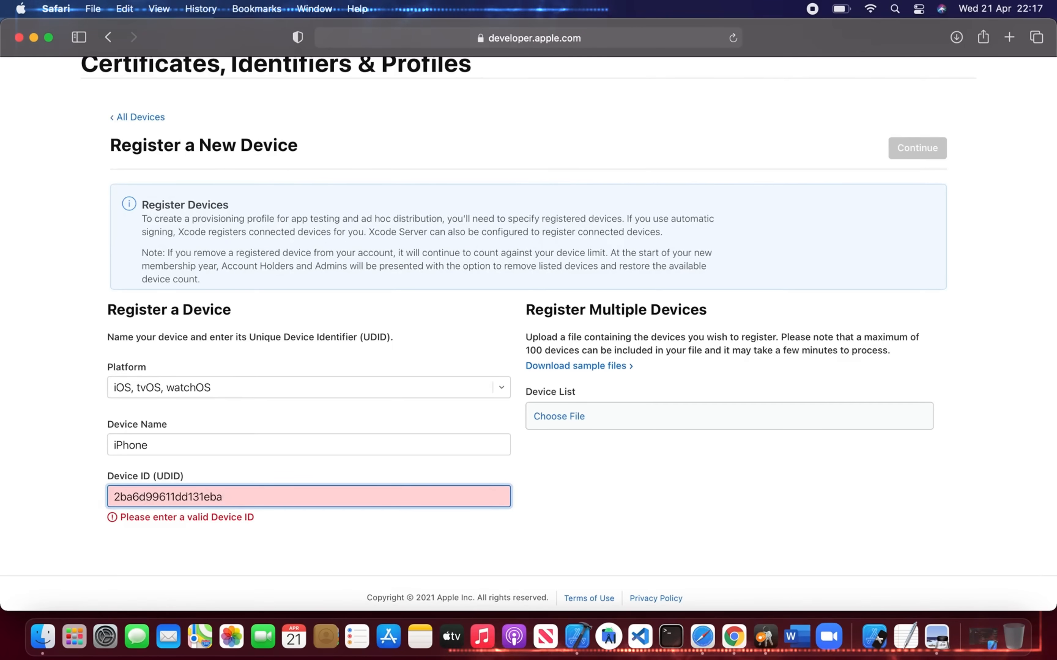
{"action": "type", "text": "f2"}
{"action": "key", "text": "super+Tab"}
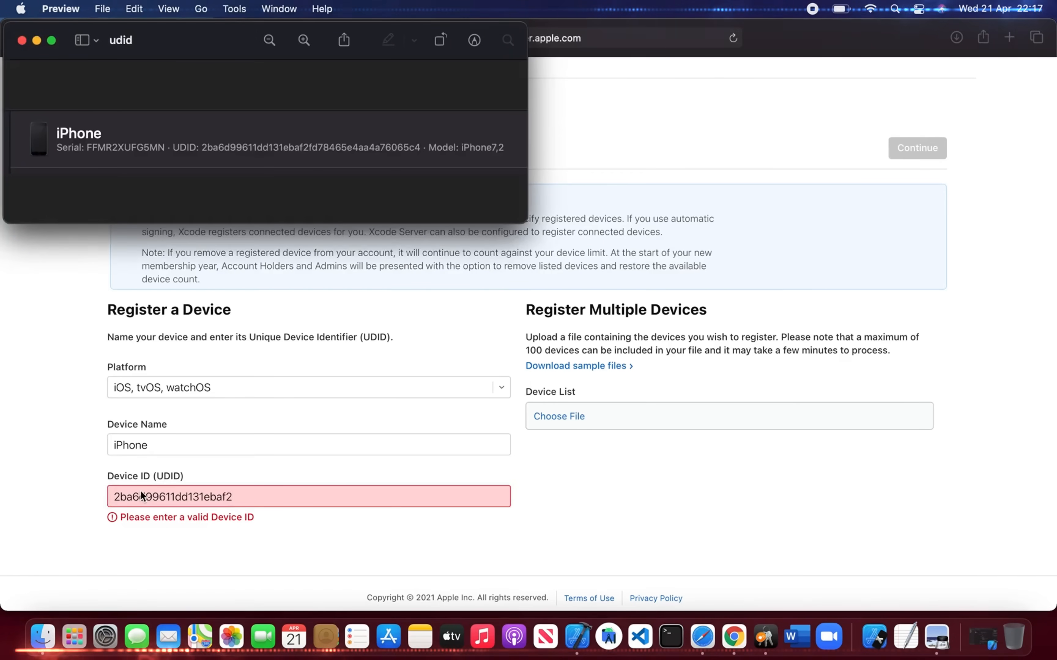
{"action": "key", "text": "super+Tab"}
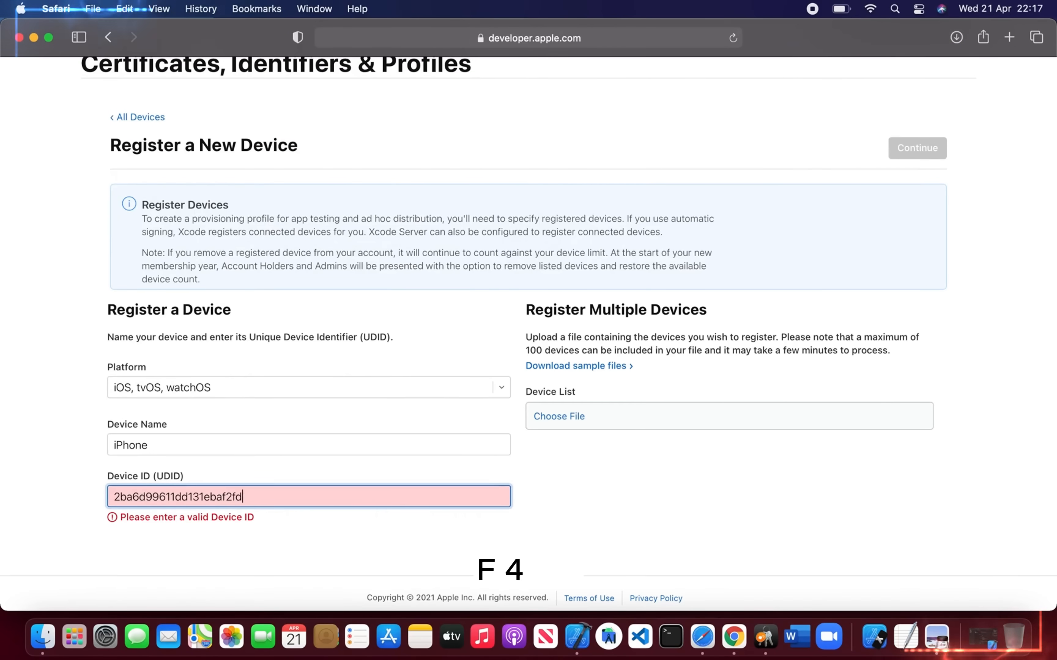
{"action": "type", "text": "fd"}
{"action": "key", "text": "super+Tab"}
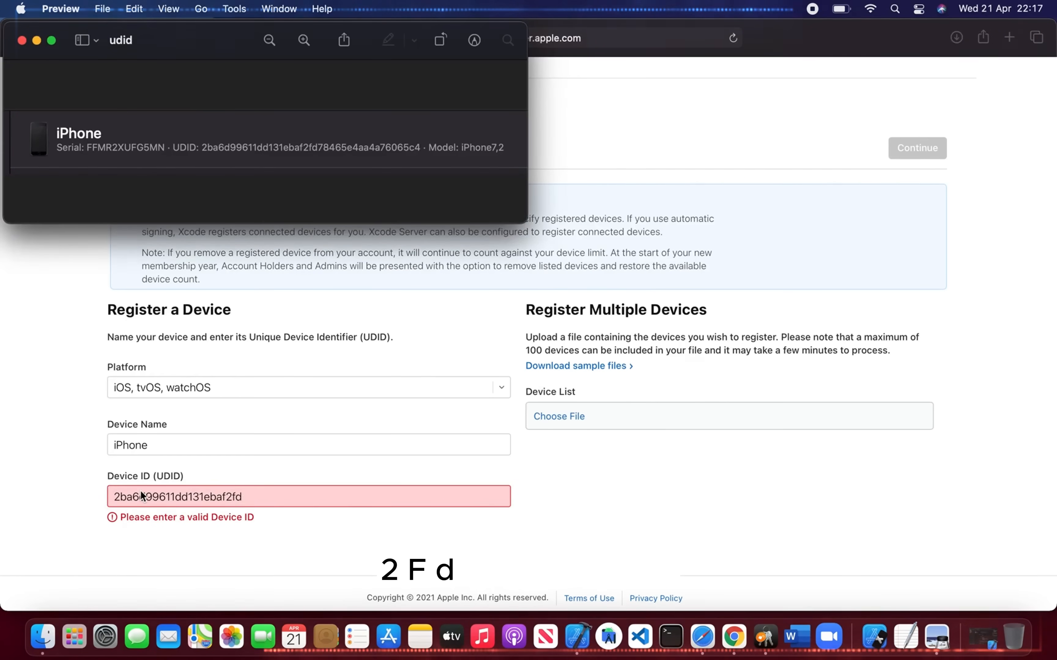
{"action": "key", "text": "super+Tab"}
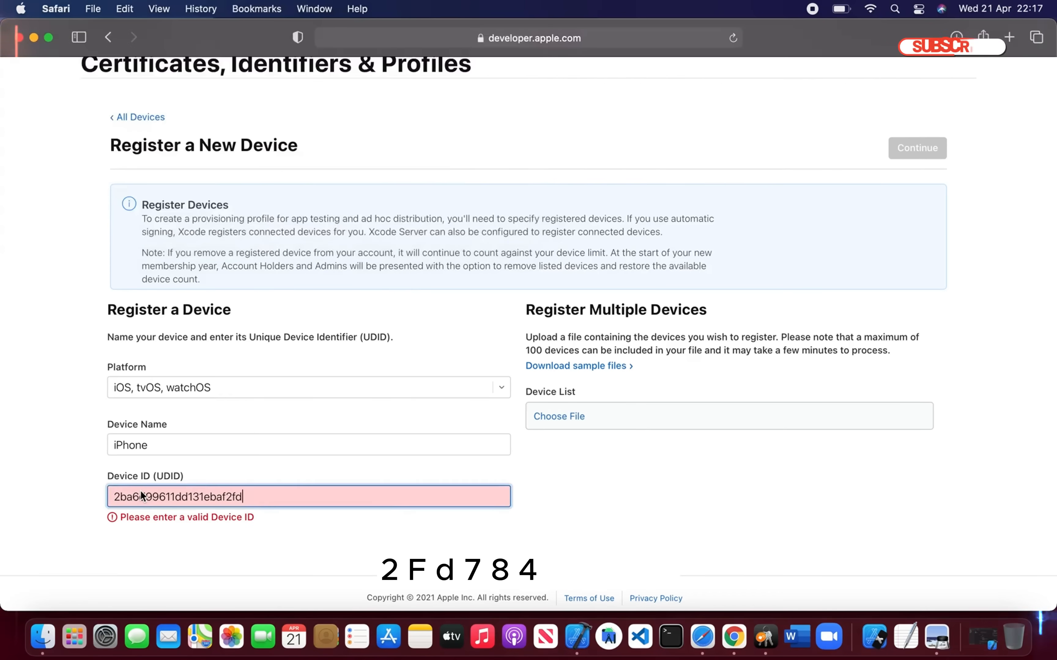
{"action": "key", "text": "super+Tab"}
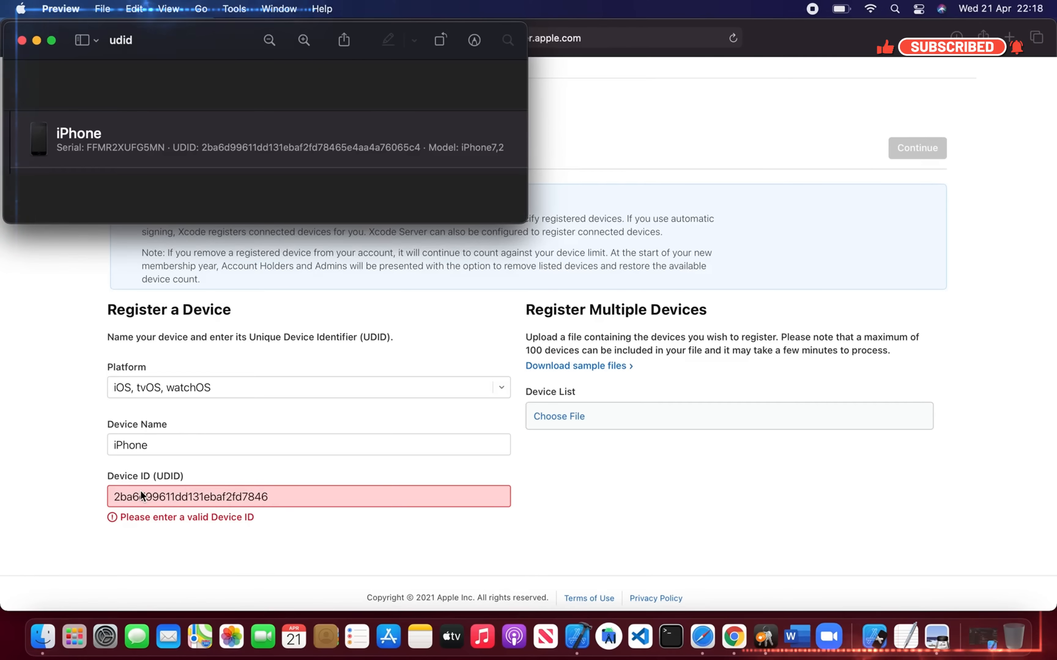
{"action": "key", "text": "super+Tab"}
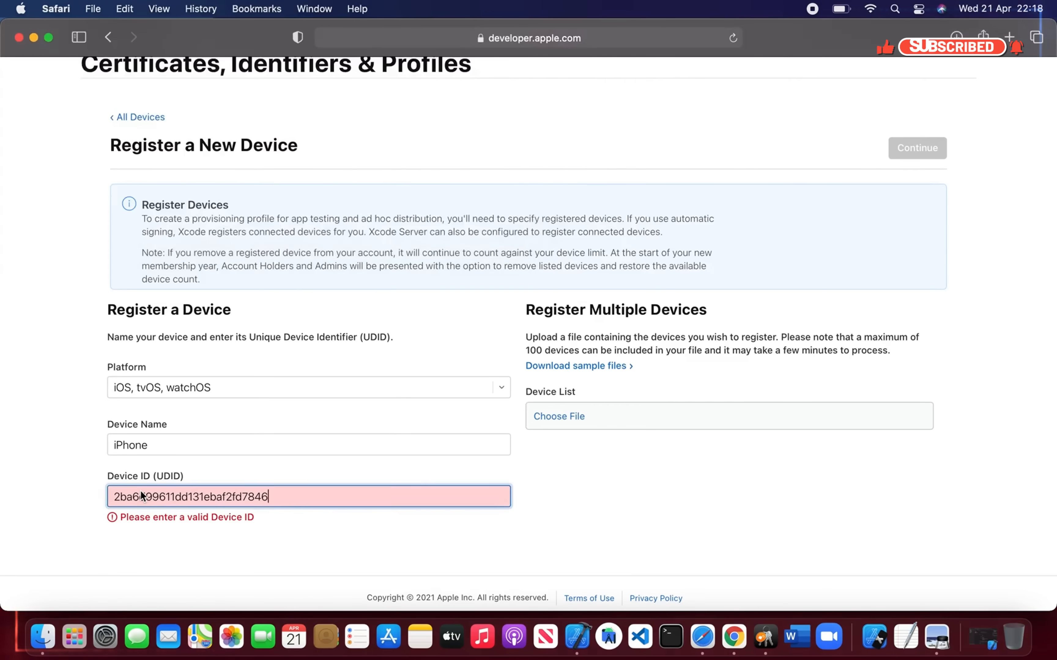
{"action": "key", "text": "super+Tab"}
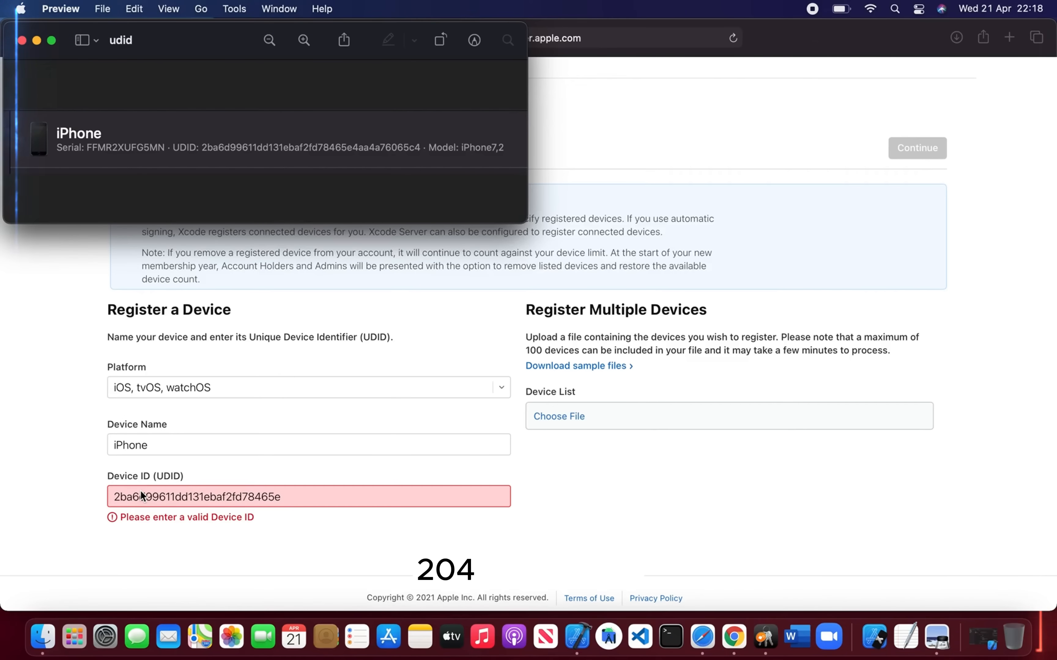
{"action": "key", "text": "super+Tab"}
{"action": "type", "text": "4aa"}
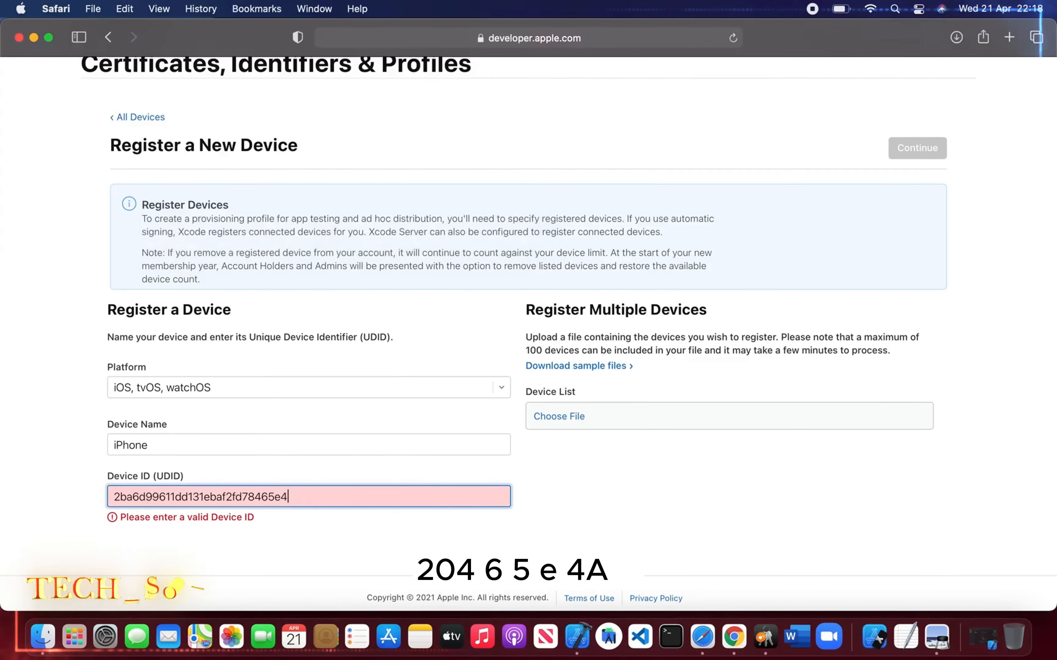
{"action": "key", "text": "super+Tab"}
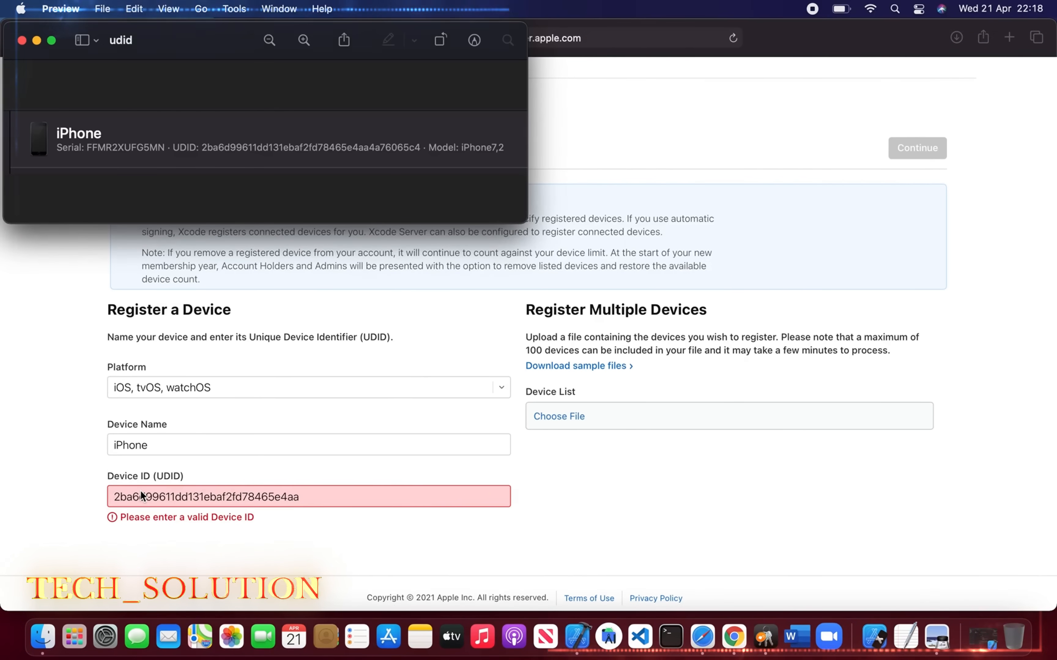
{"action": "key", "text": "super+Tab"}
{"action": "key", "text": "super+Tab"}
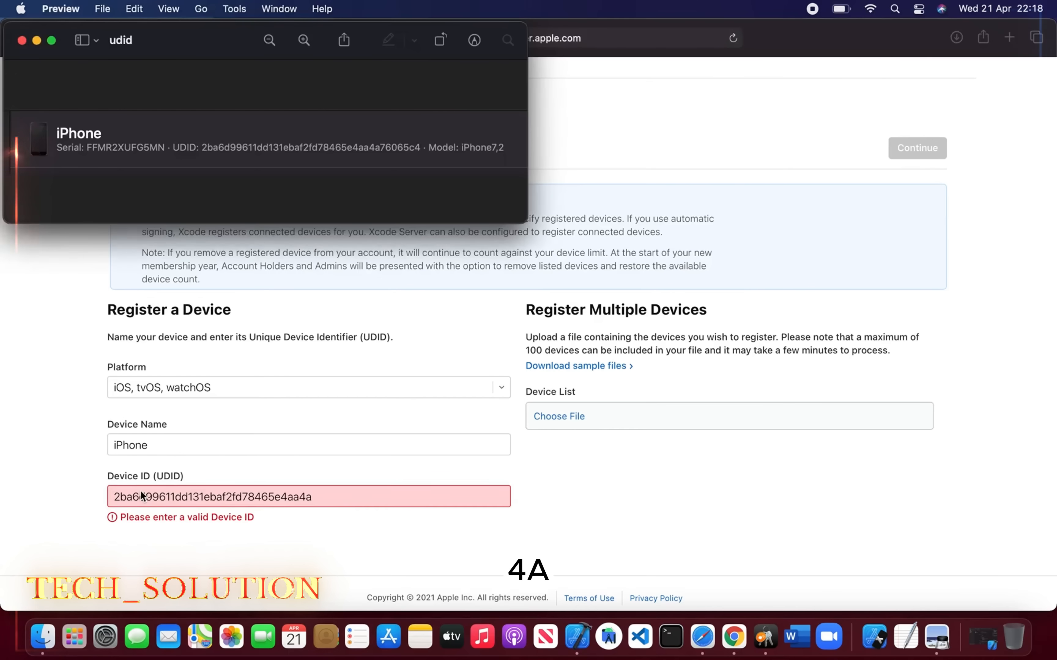
{"action": "key", "text": "super+Tab"}
{"action": "type", "text": "7"}
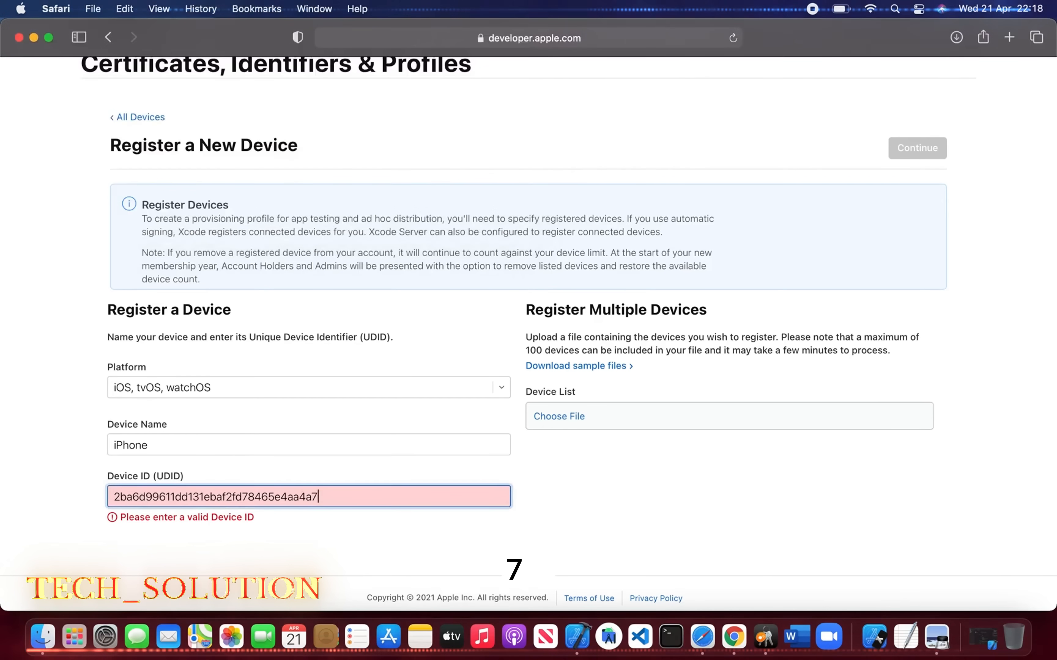
{"action": "type", "text": "6"}
{"action": "key", "text": "super+Tab"}
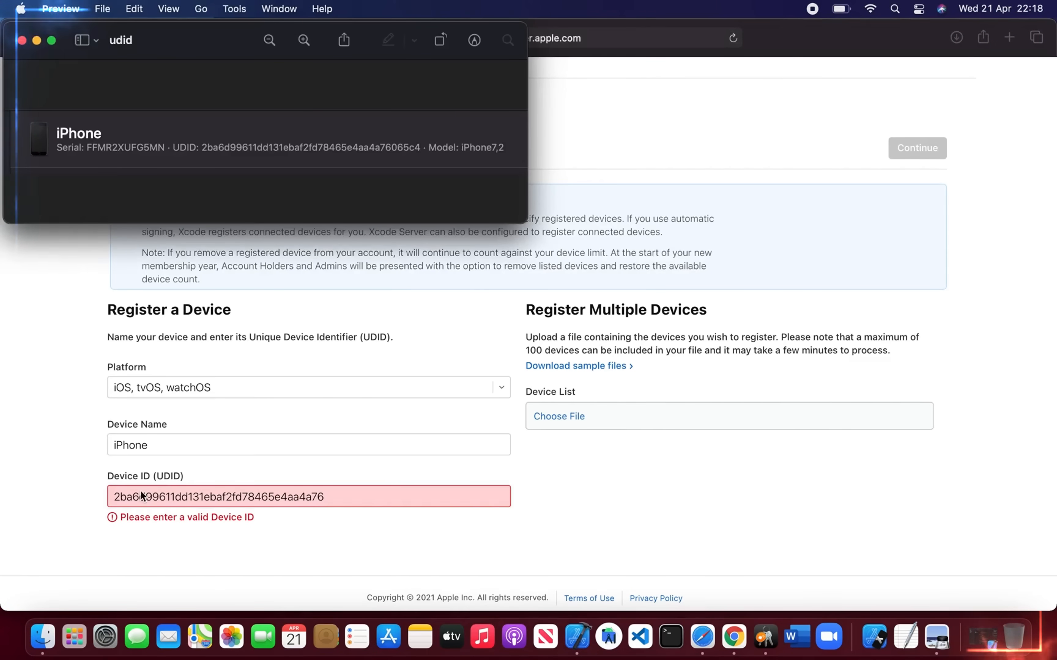
{"action": "key", "text": "super+Tab"}
{"action": "type", "text": "06"}
{"action": "key", "text": "super+Tab"}
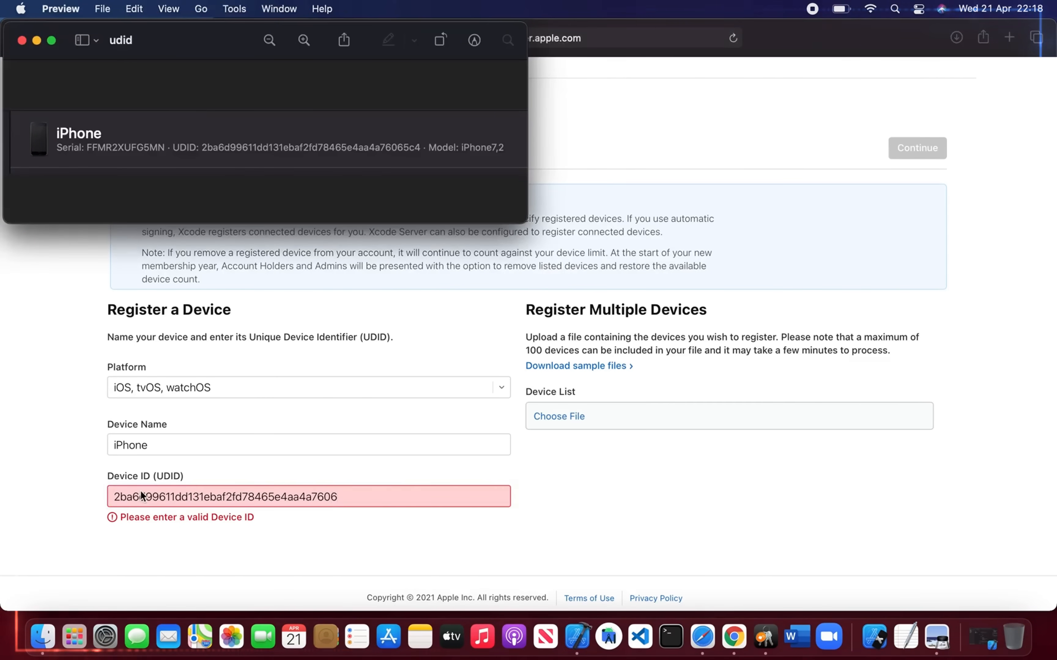
{"action": "key", "text": "super+Tab"}
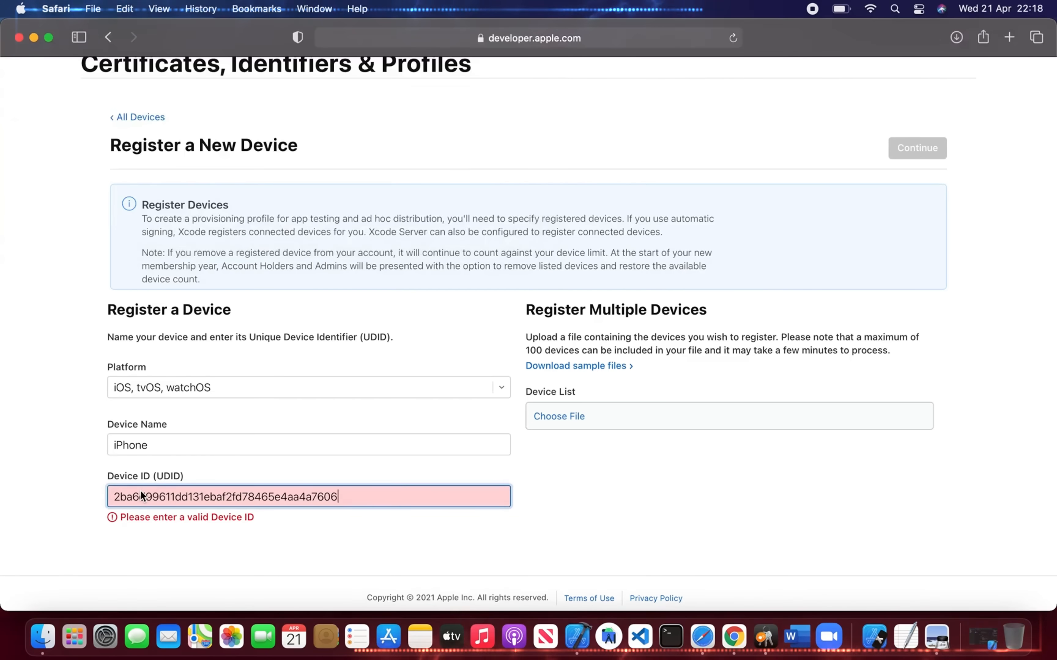
{"action": "type", "text": "5c"}
{"action": "key", "text": "super+Tab"}
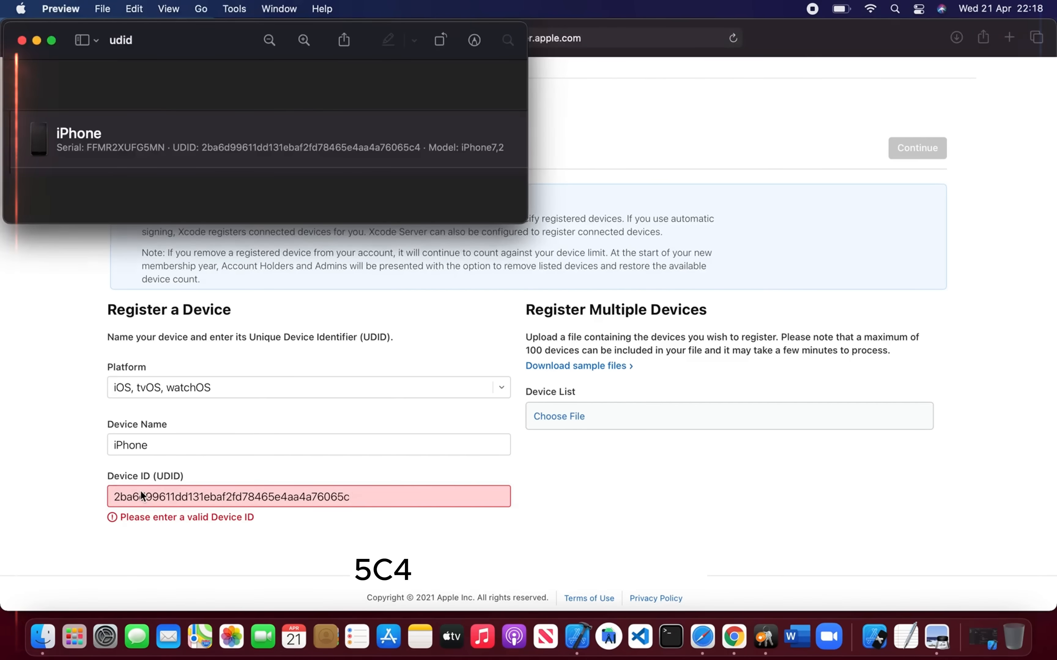
{"action": "key", "text": "super+Tab"}
{"action": "type", "text": "4"}
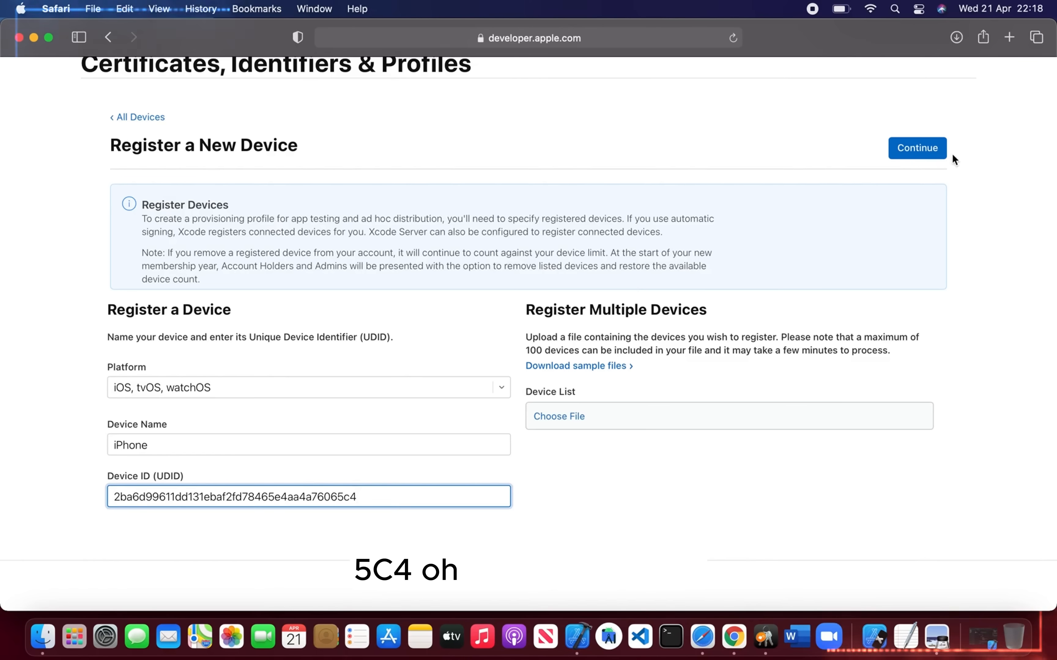
Step: Continue to the device confirmation, register the iPhone and finish, returning to the Devices list
{"action": "left_click", "coordinate": [934, 154]}
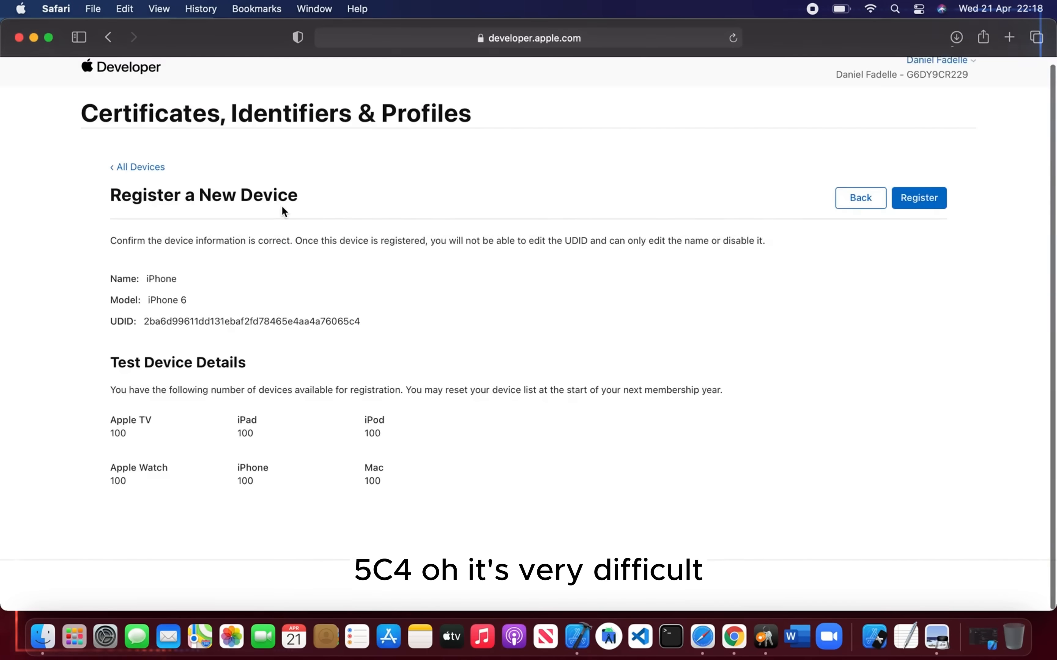
{"action": "left_click", "coordinate": [920, 199]}
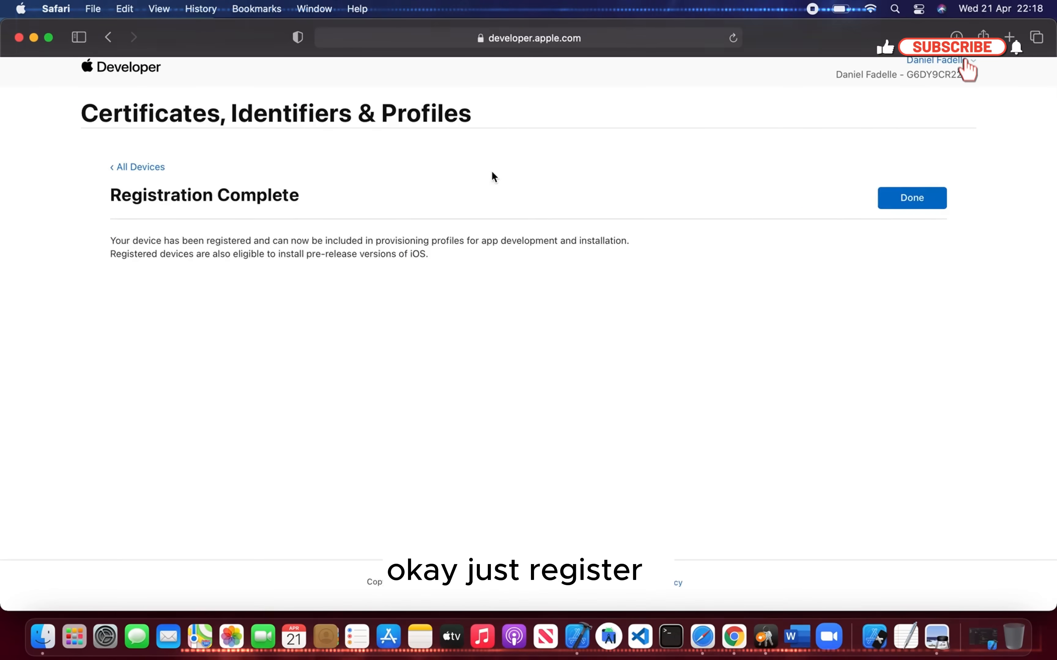
{"action": "left_click", "coordinate": [931, 206]}
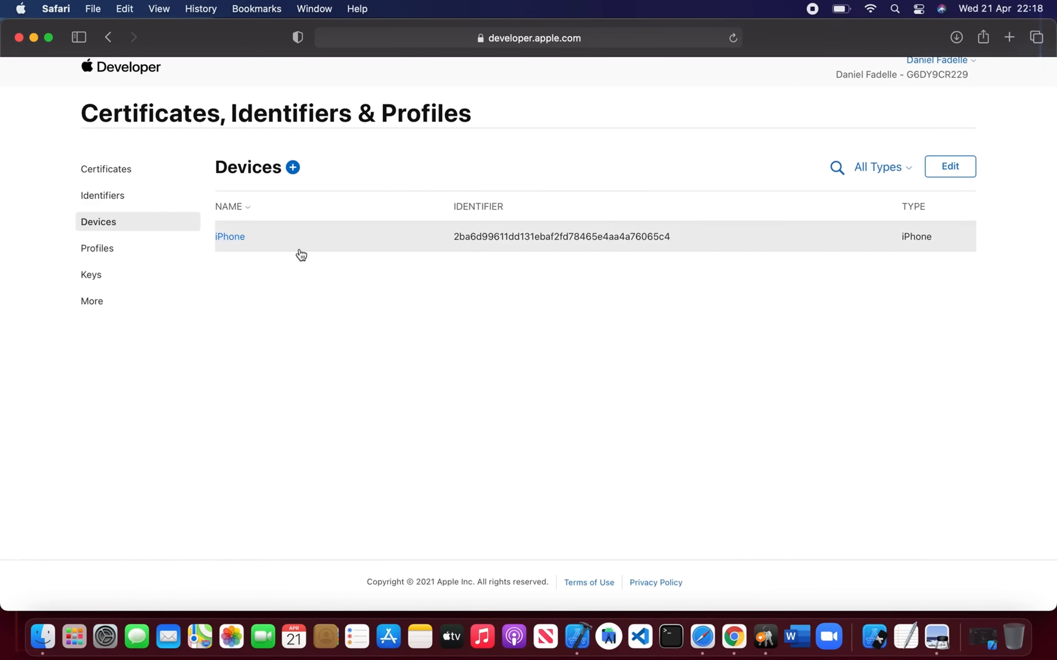
Step: Start a new iOS App Development provisioning profile and choose the chekwi App ID (com.chekwi.ios) for it
{"action": "left_click", "coordinate": [120, 252]}
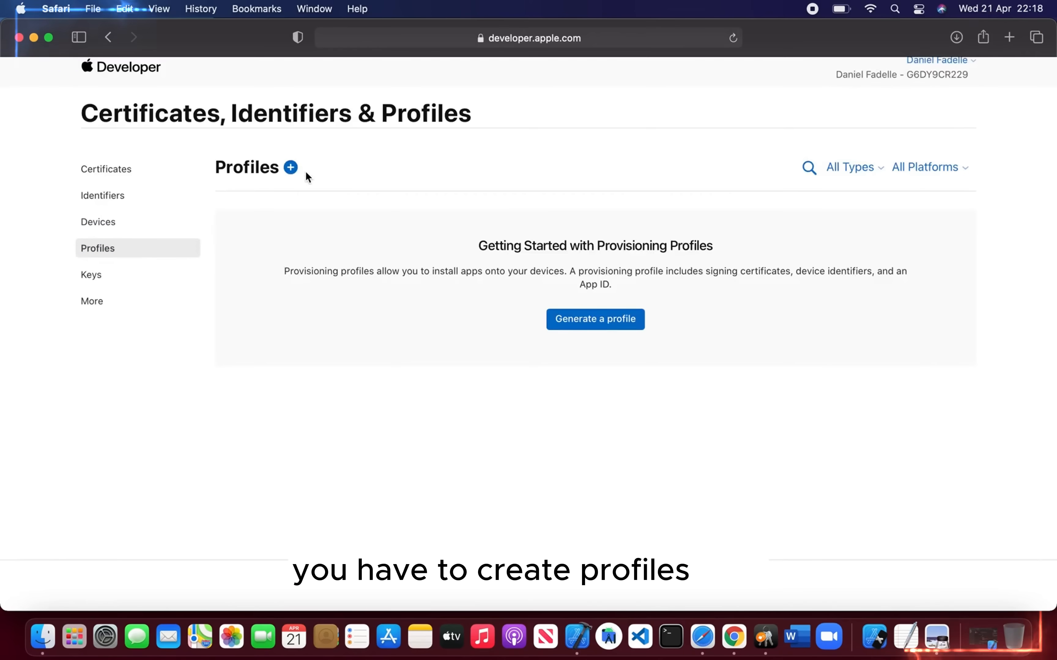
{"action": "left_click", "coordinate": [291, 168]}
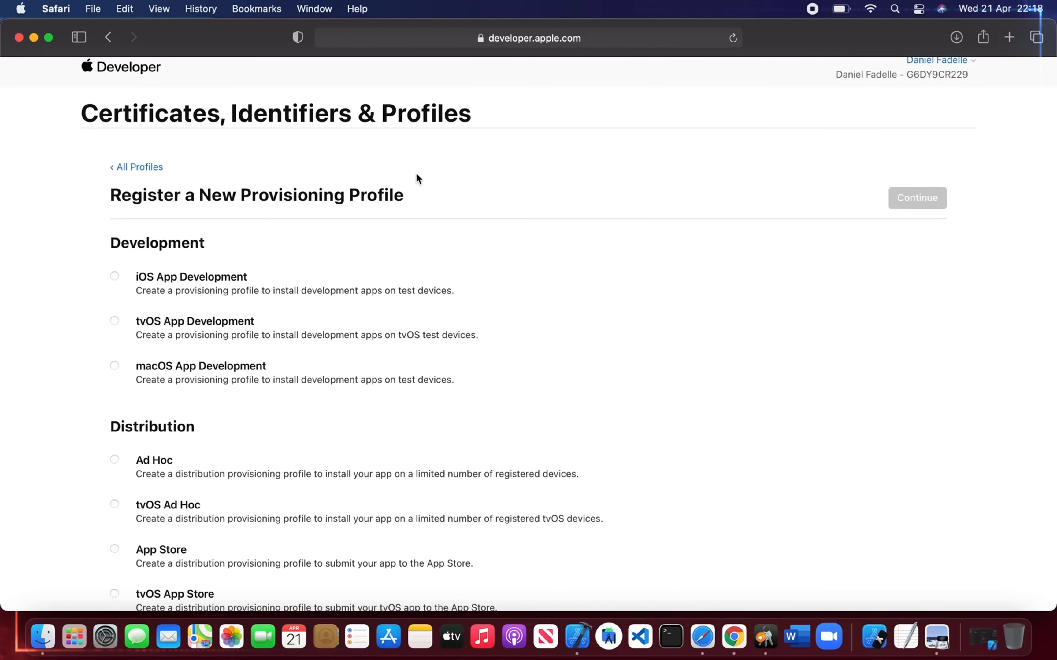
{"action": "left_click", "coordinate": [115, 277]}
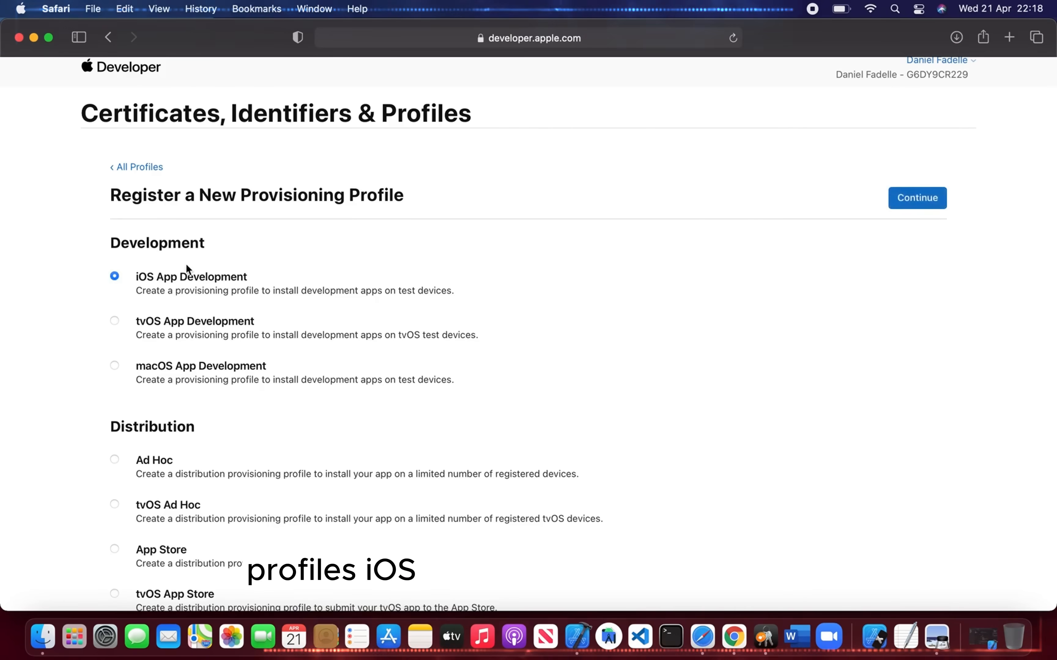
{"action": "left_click", "coordinate": [915, 203]}
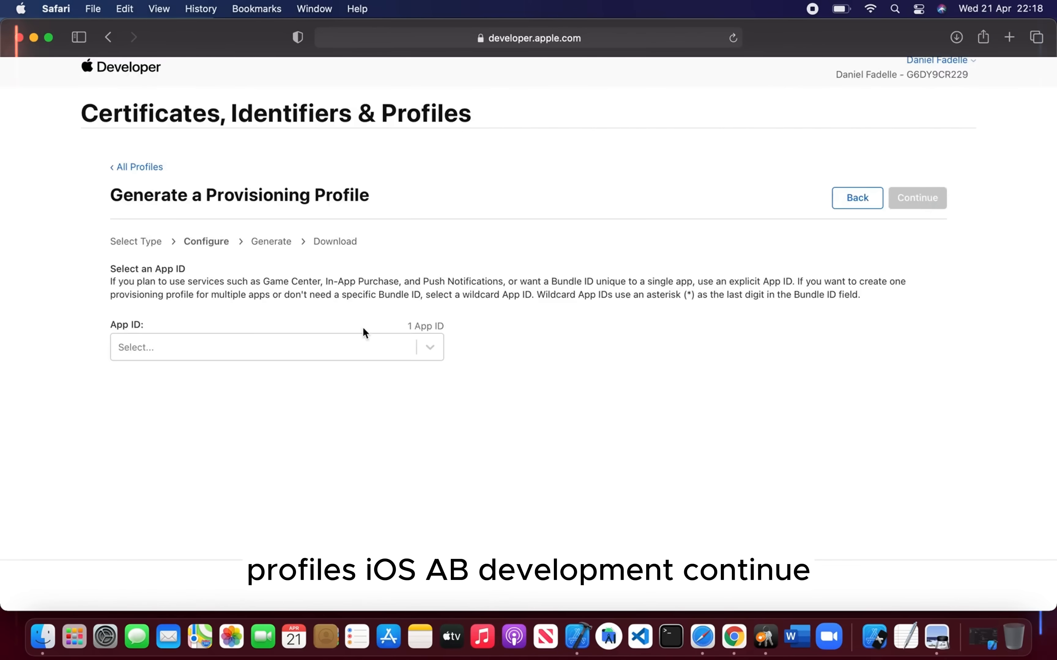
{"action": "left_click", "coordinate": [431, 348]}
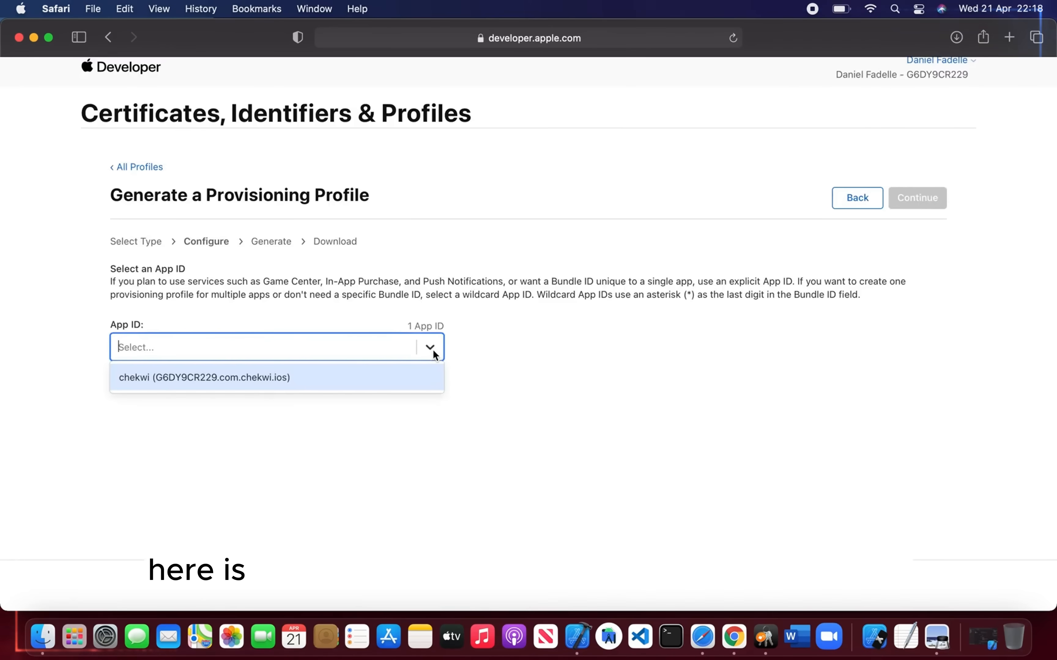
{"action": "left_click", "coordinate": [322, 379]}
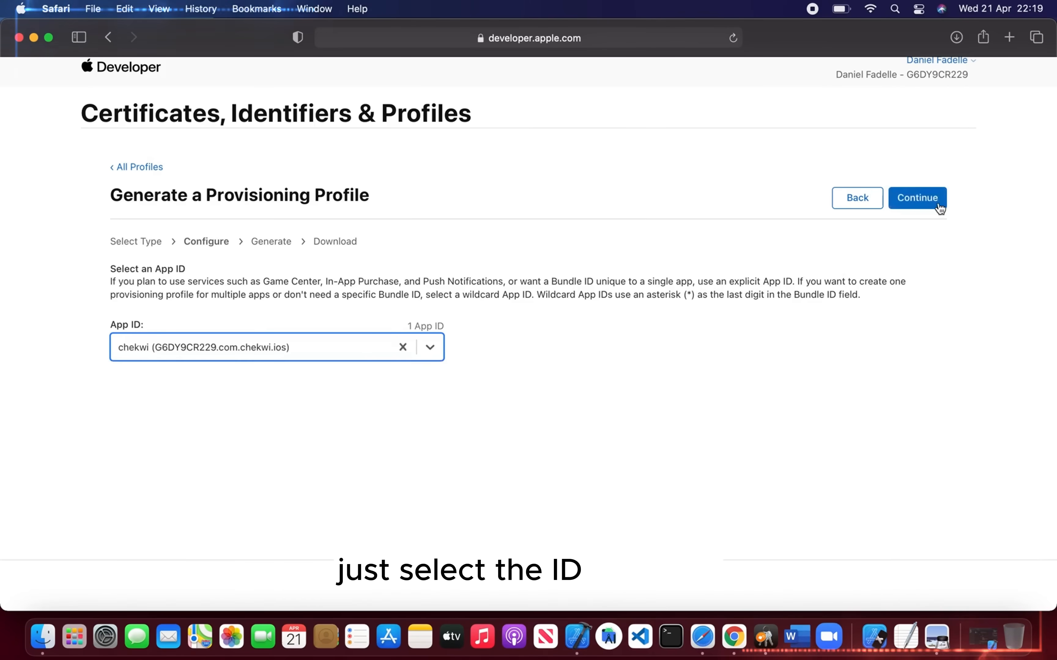
{"action": "left_click", "coordinate": [938, 205]}
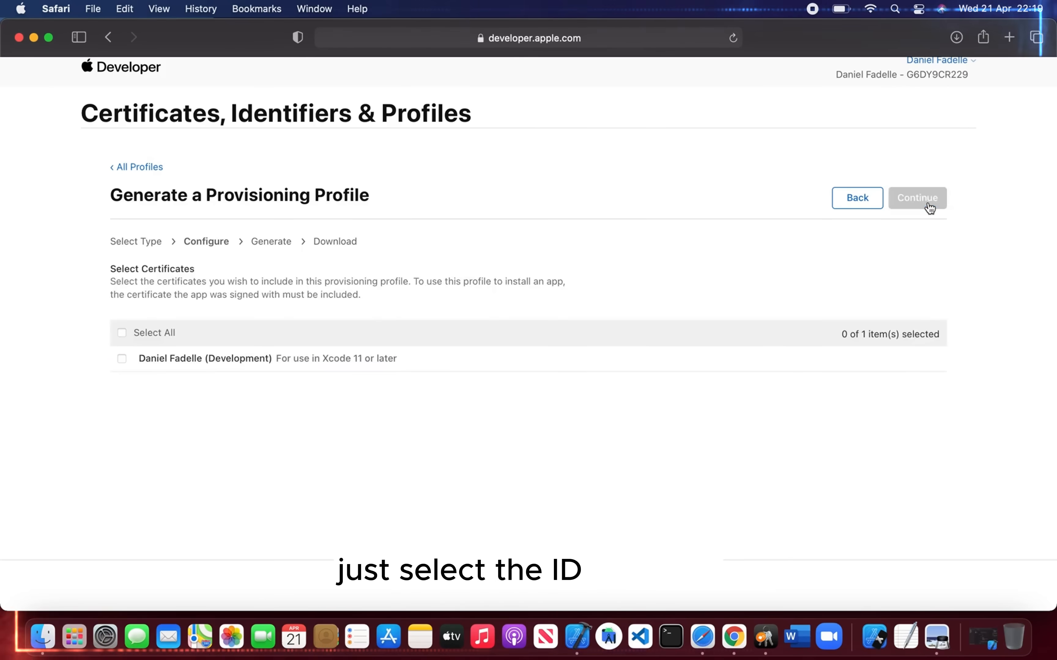
Step: Include the development certificate and the iPhone device in the provisioning profile, continuing to the review and naming page
{"action": "left_click", "coordinate": [123, 361]}
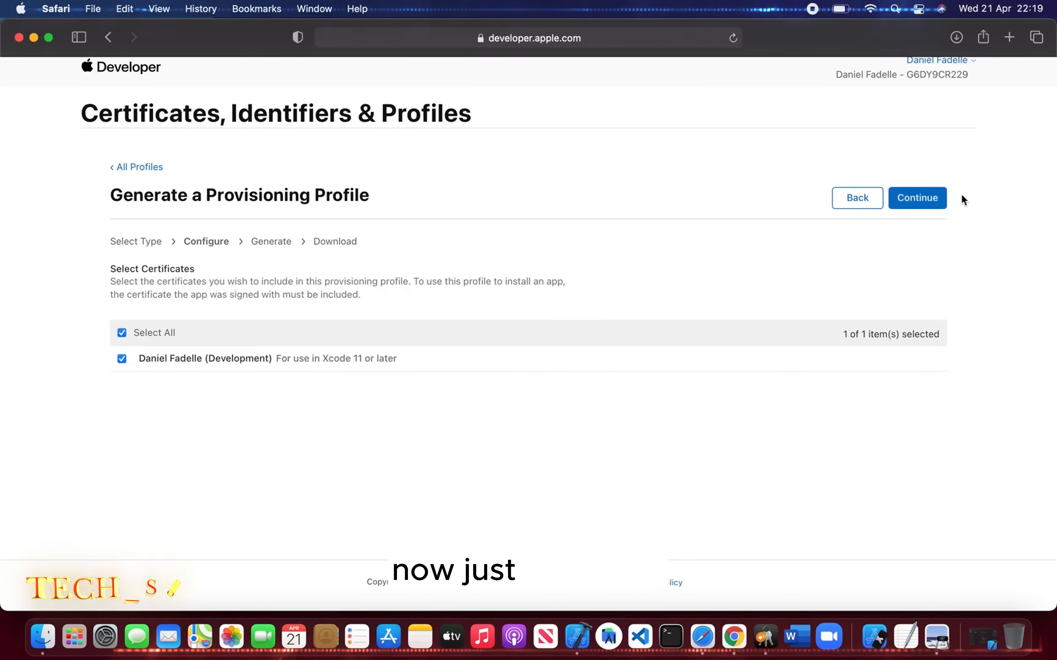
{"action": "left_click", "coordinate": [923, 203]}
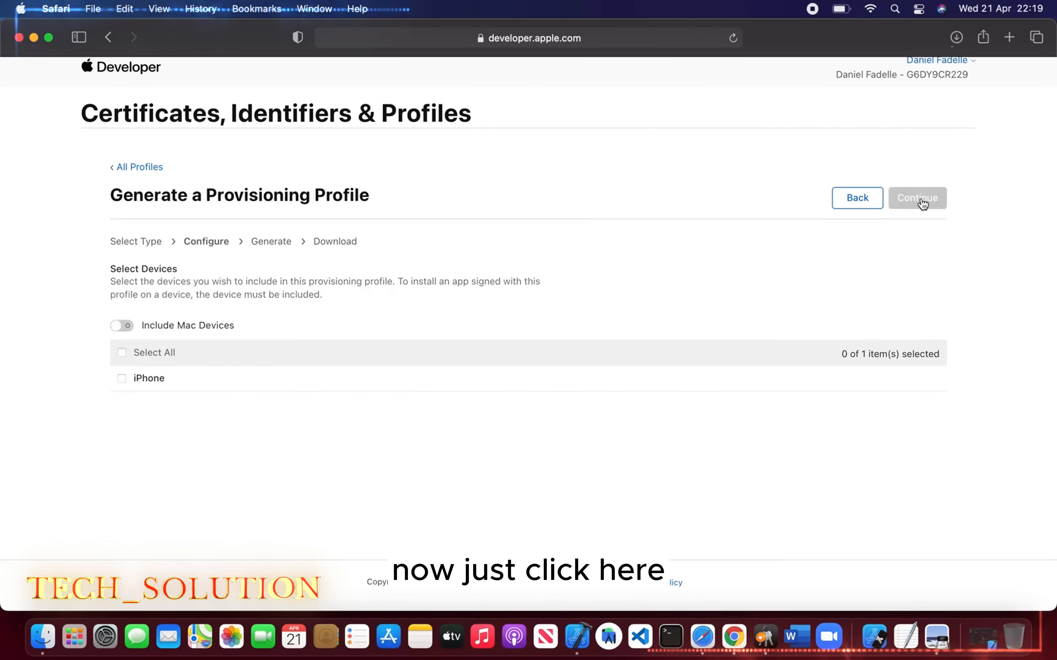
{"action": "left_click", "coordinate": [142, 379]}
{"action": "left_click", "coordinate": [911, 202]}
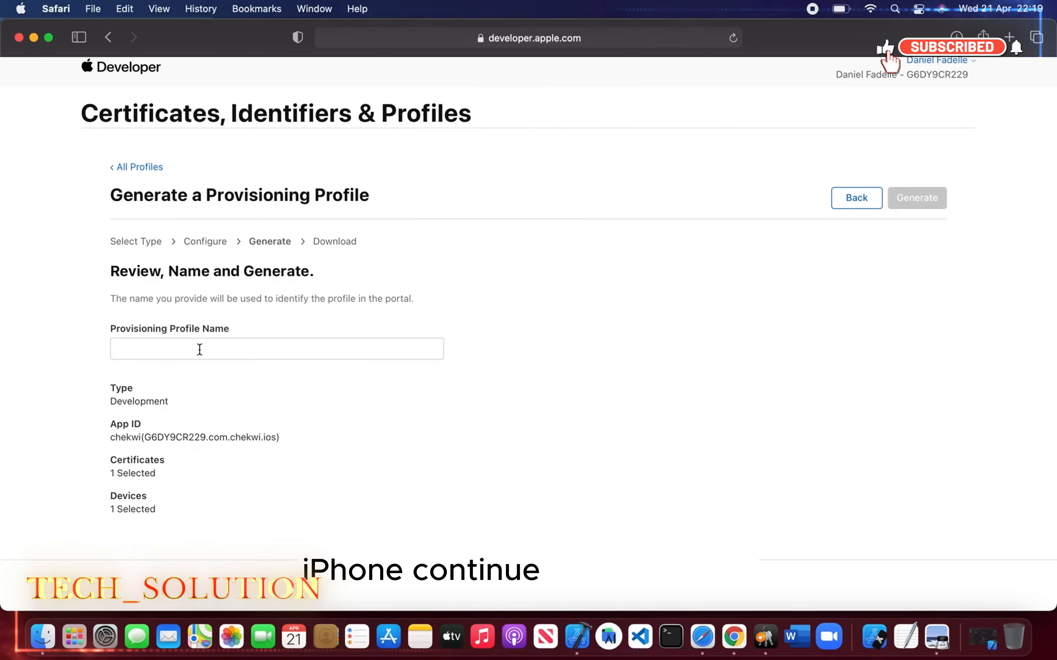
Step: Name the provisioning profile "checkwi", generate it and return to the list of all profiles without downloading it
{"action": "left_click", "coordinate": [200, 350]}
{"action": "type", "text": "che"}
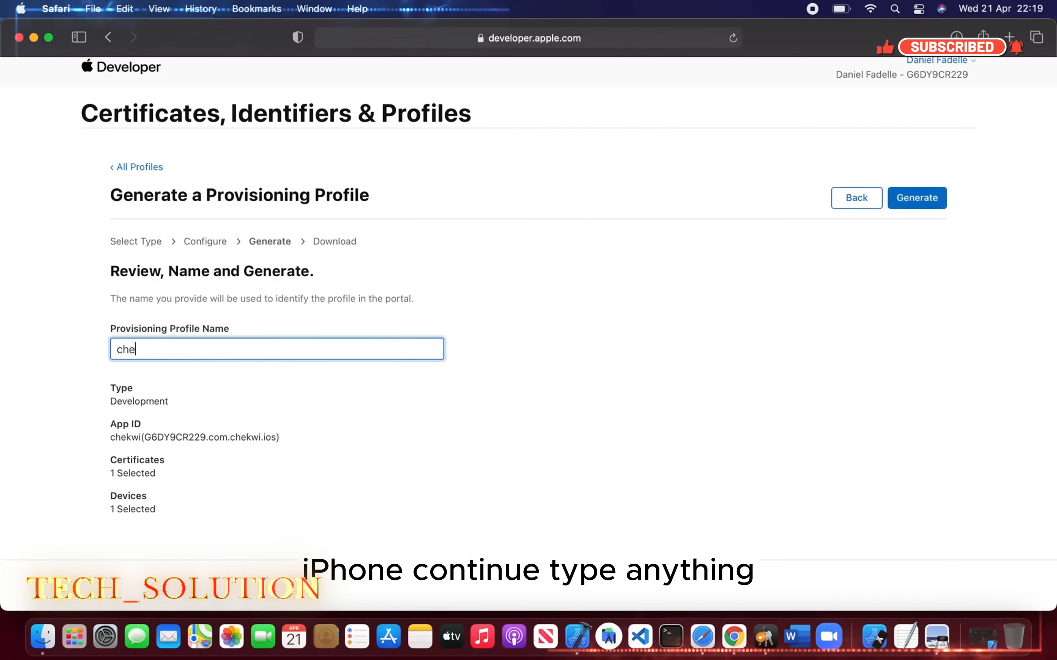
{"action": "type", "text": "ckwi"}
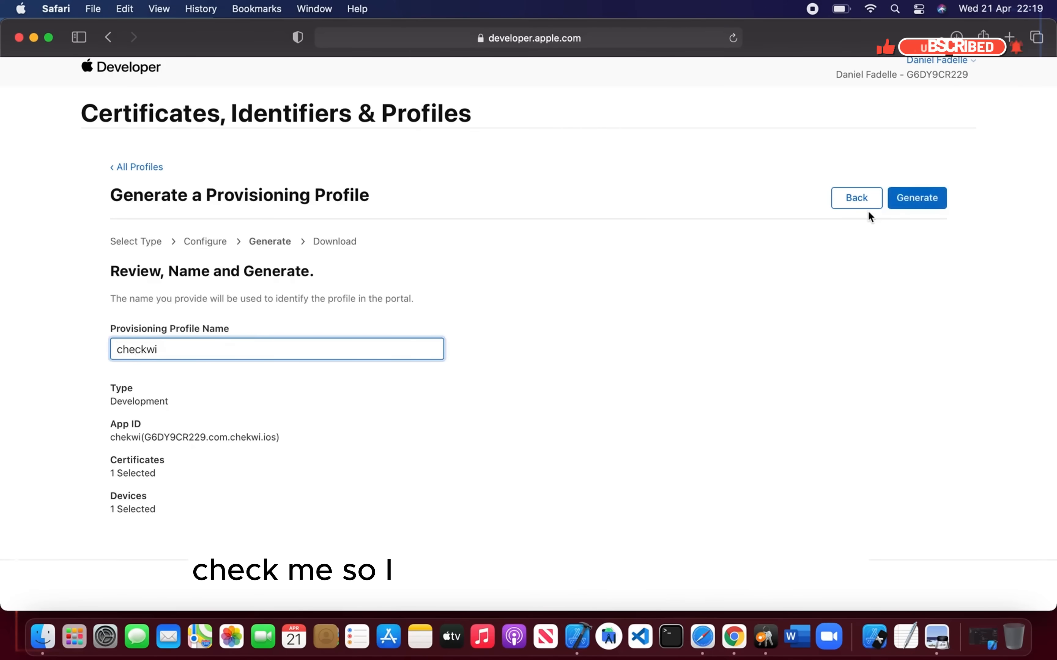
{"action": "left_click", "coordinate": [939, 205]}
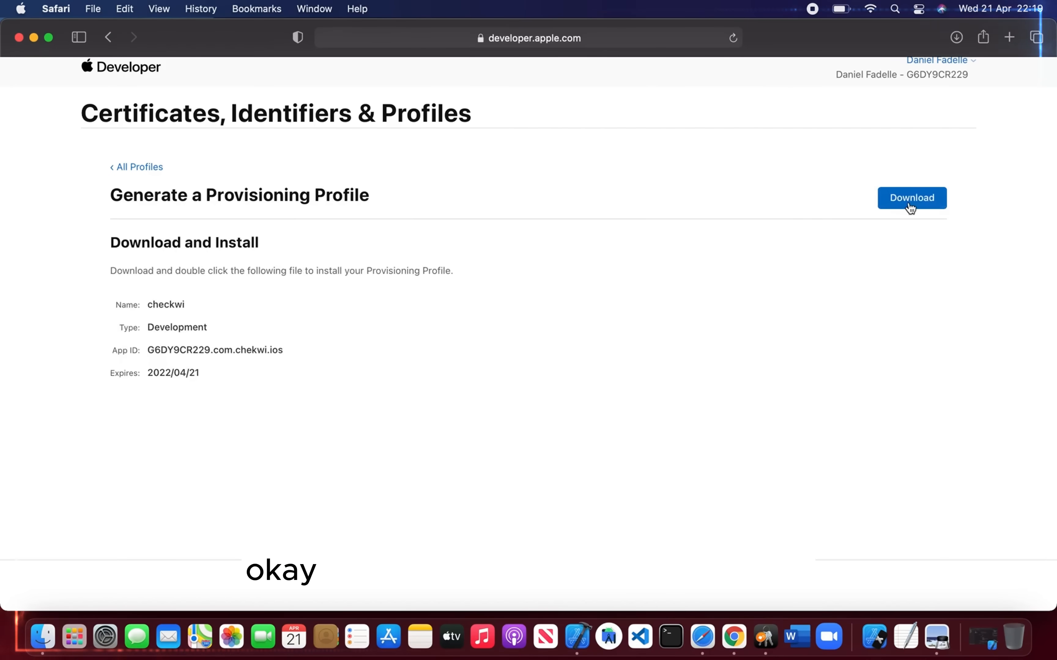
{"action": "left_click", "coordinate": [147, 169]}
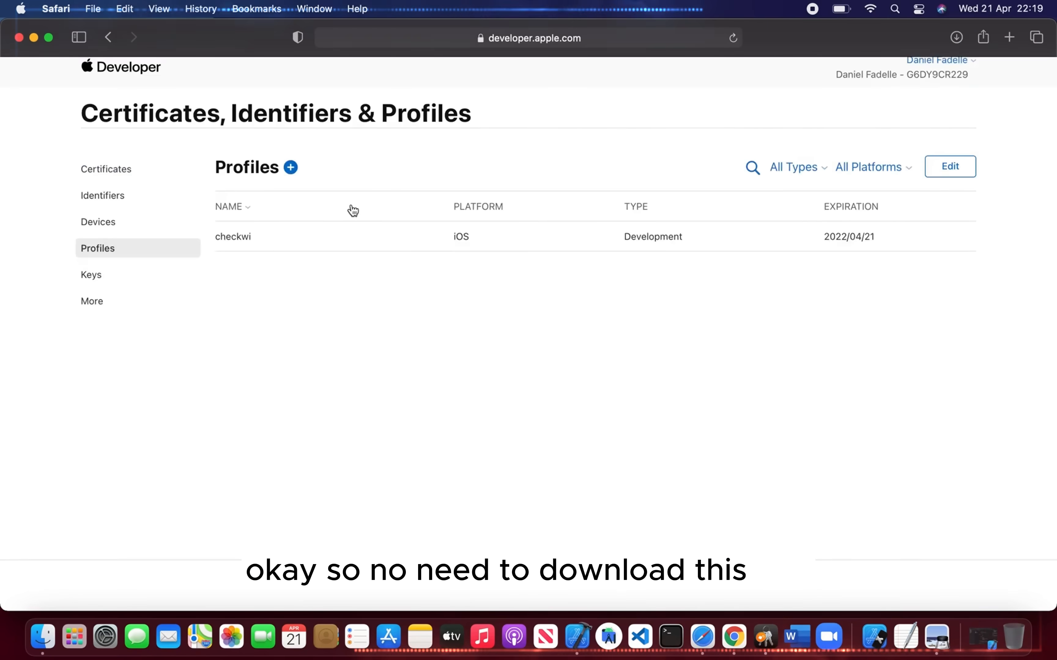
Step: Go through Devices and Identifiers to Certificates and start a new Apple Push Notification service SSL (Sandbox & Production) certificate
{"action": "left_click", "coordinate": [103, 224]}
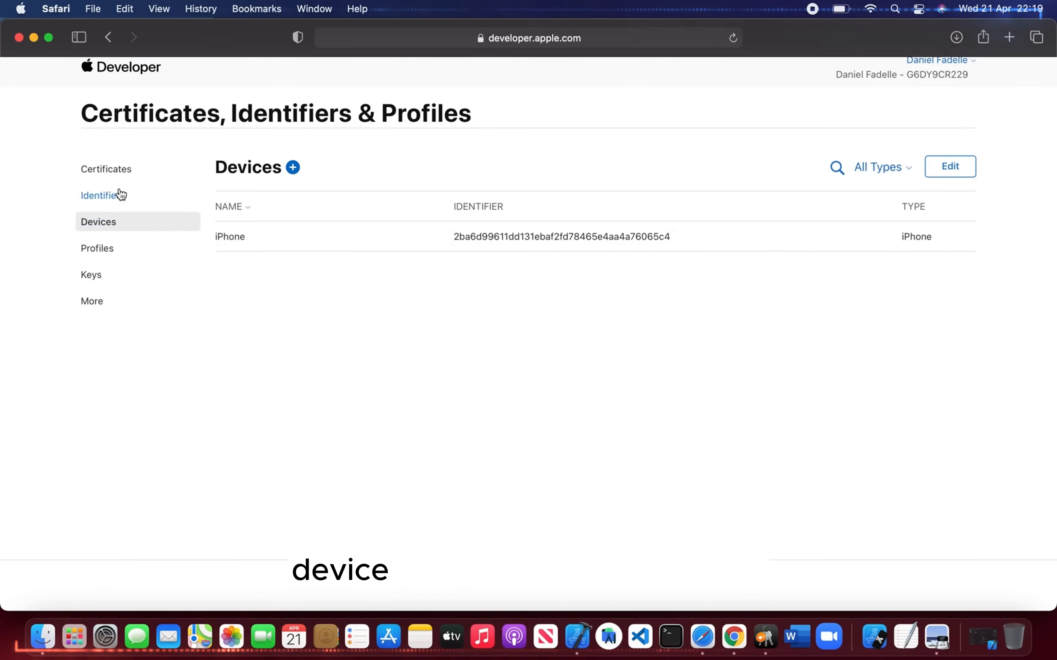
{"action": "left_click", "coordinate": [122, 194]}
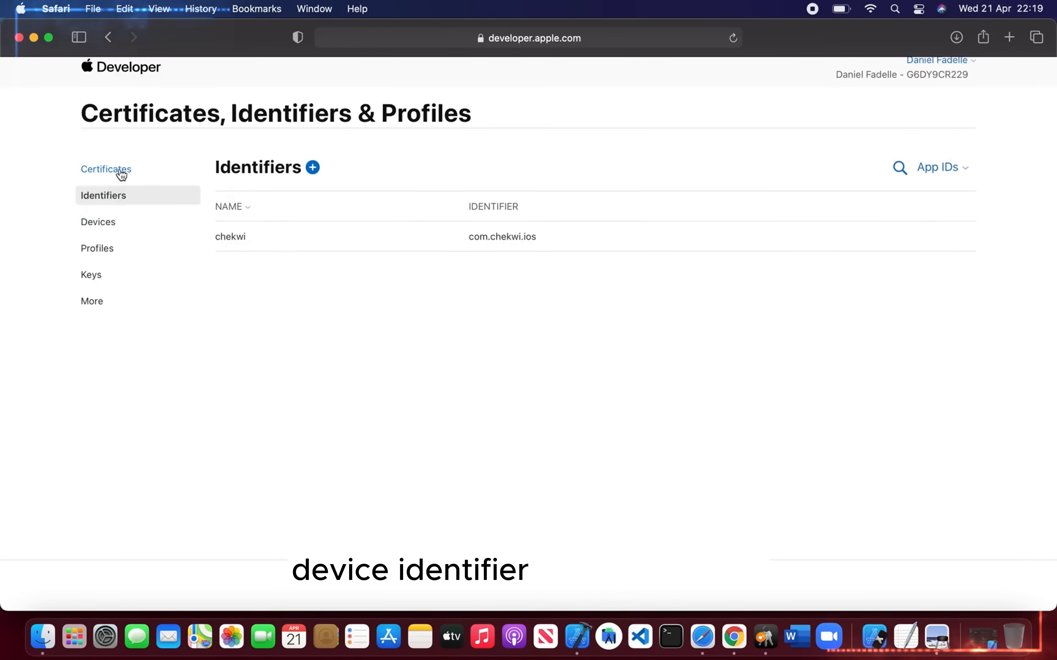
{"action": "left_click", "coordinate": [122, 174]}
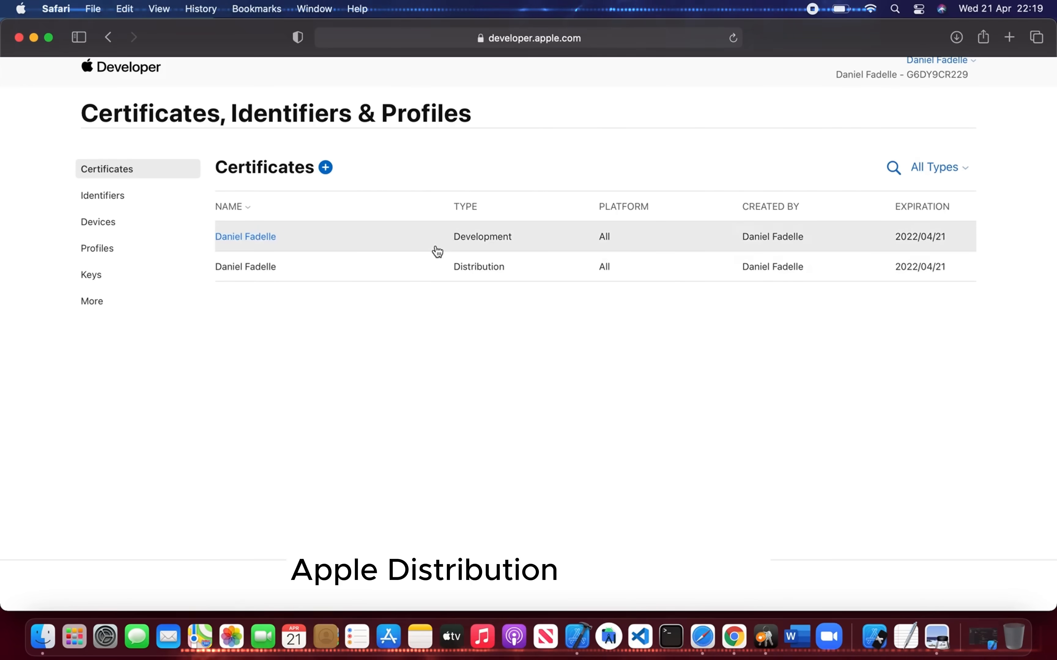
{"action": "left_click", "coordinate": [326, 169]}
{"action": "scroll", "coordinate": [237, 475], "scroll_direction": "down", "scroll_amount": 10}
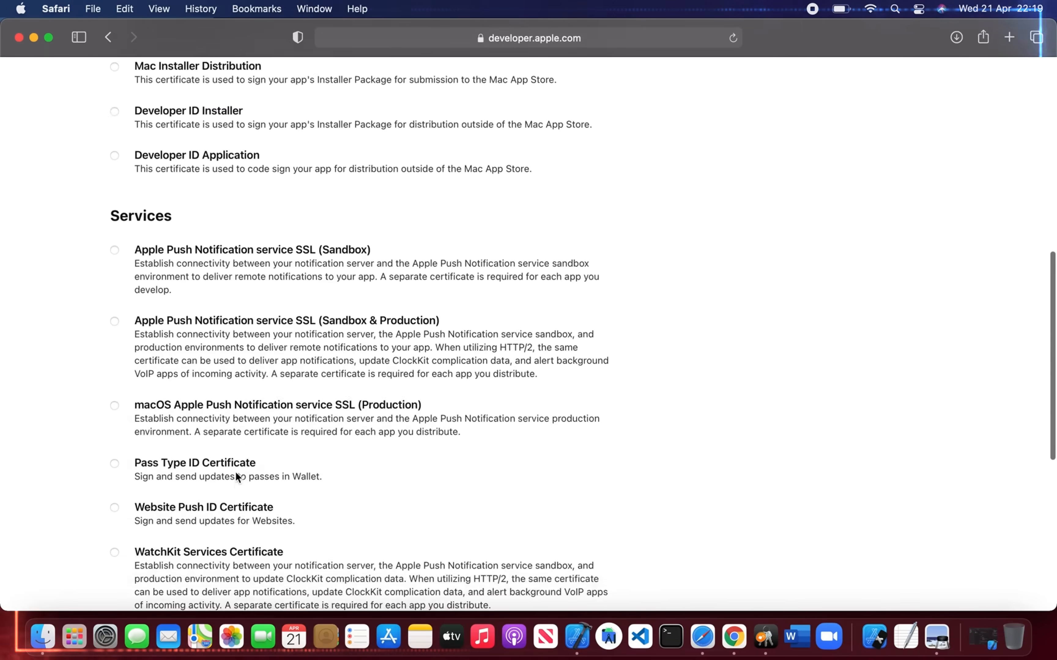
{"action": "scroll", "coordinate": [237, 475], "scroll_direction": "down", "scroll_amount": 2}
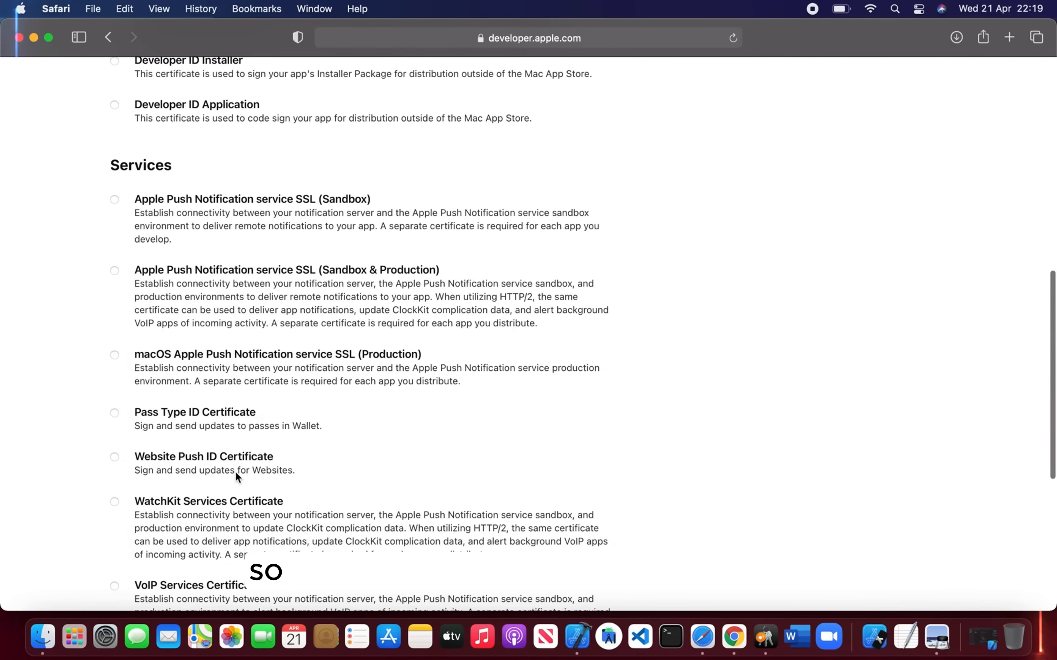
{"action": "left_click", "coordinate": [115, 271]}
{"action": "scroll", "coordinate": [449, 266], "scroll_direction": "up", "scroll_amount": 12}
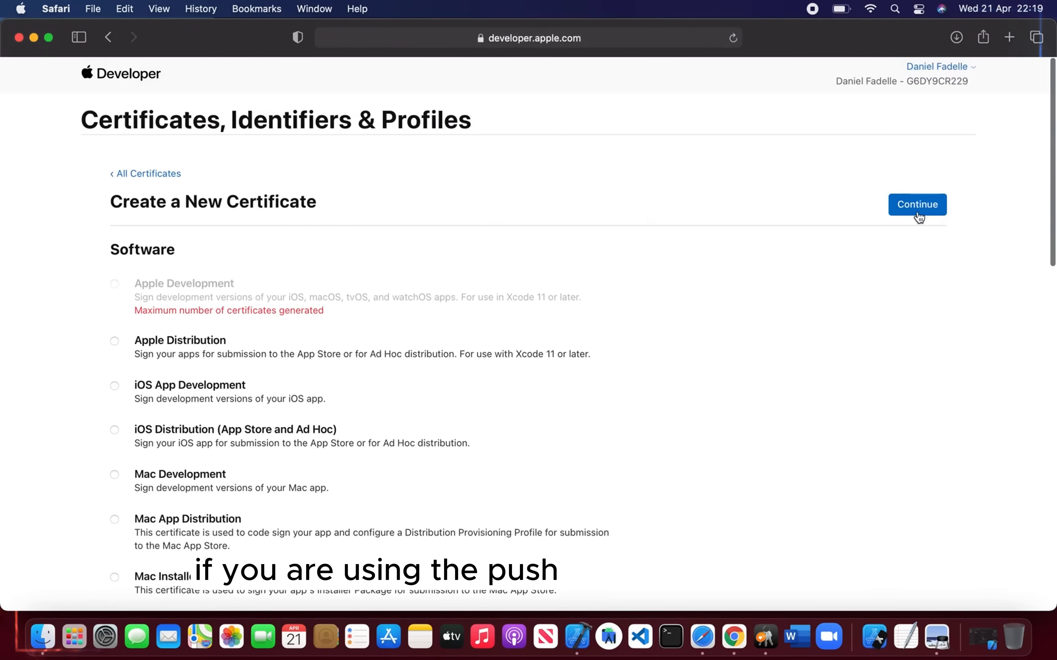
{"action": "left_click", "coordinate": [918, 217]}
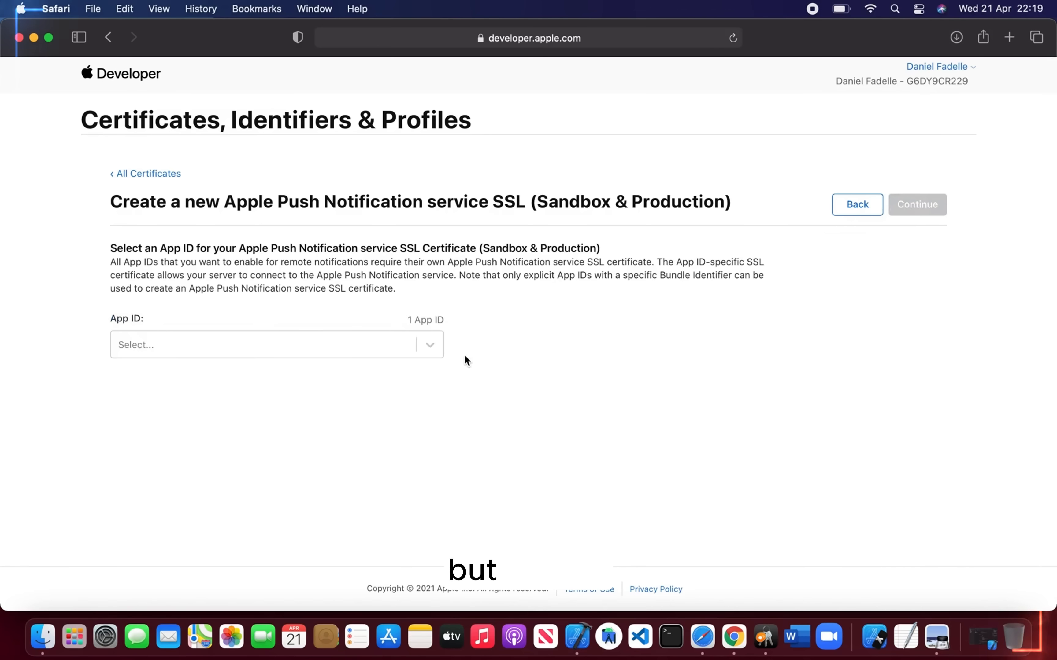
Step: Create the push certificate for the com.chekwi.ios App ID, uploading CertificateSigningRequest.certSigningRequest from the Desktop
{"action": "left_click", "coordinate": [438, 348]}
{"action": "left_click", "coordinate": [310, 382]}
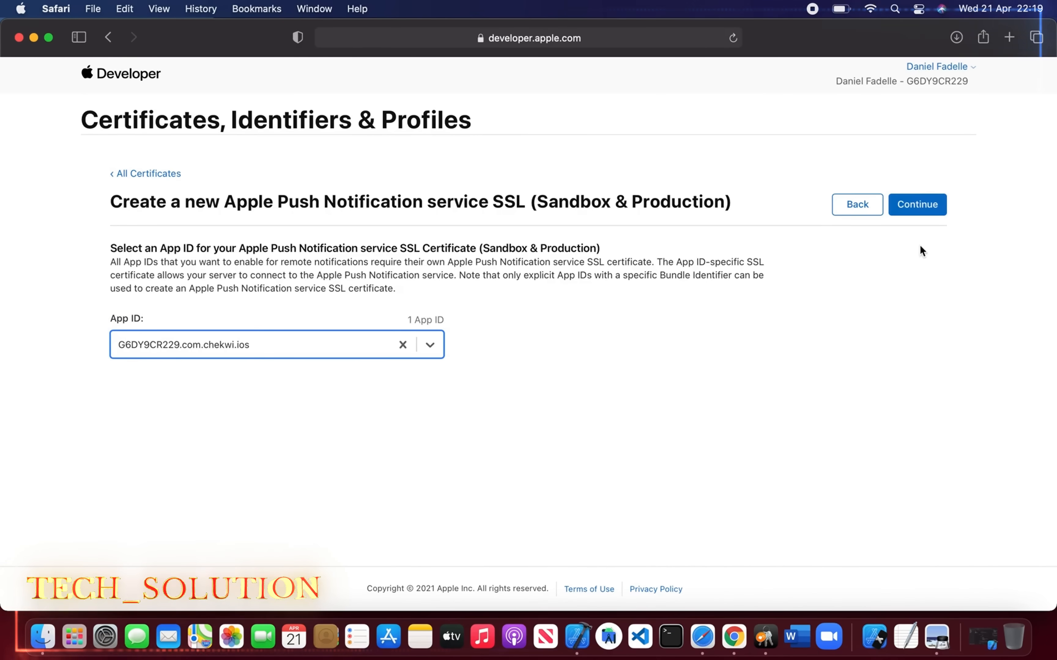
{"action": "left_click", "coordinate": [944, 208]}
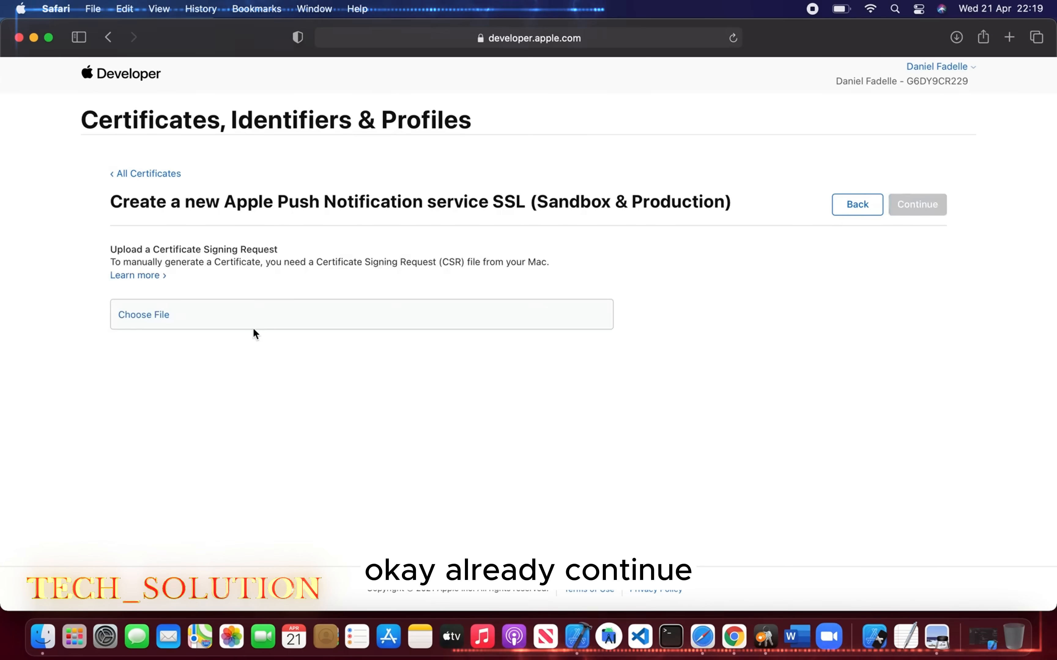
{"action": "left_click", "coordinate": [150, 313]}
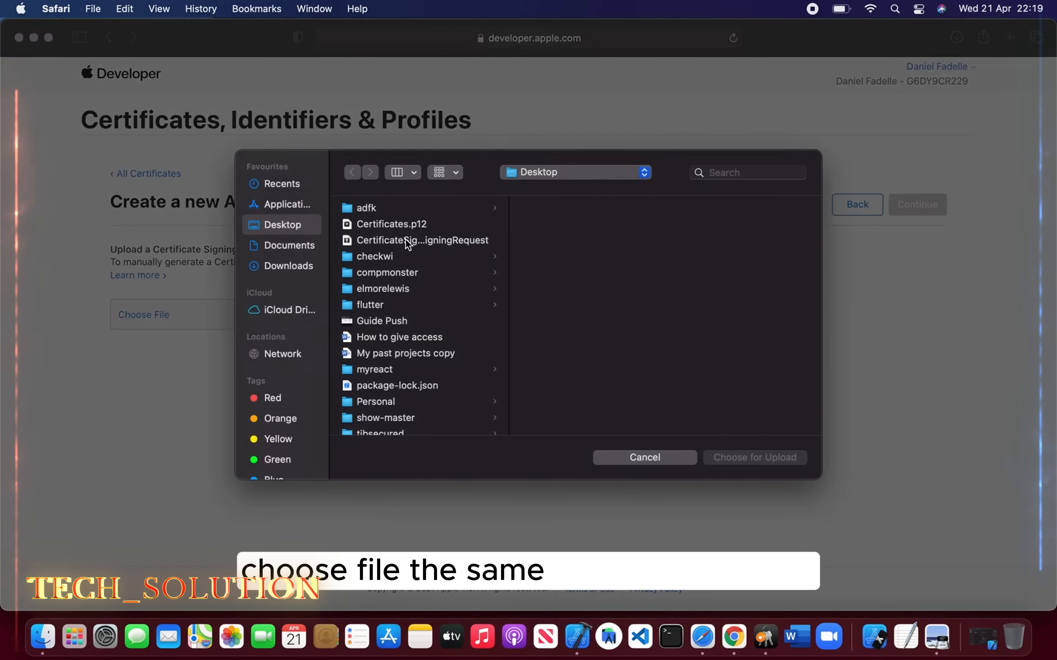
{"action": "left_click", "coordinate": [405, 239]}
{"action": "left_click", "coordinate": [776, 459]}
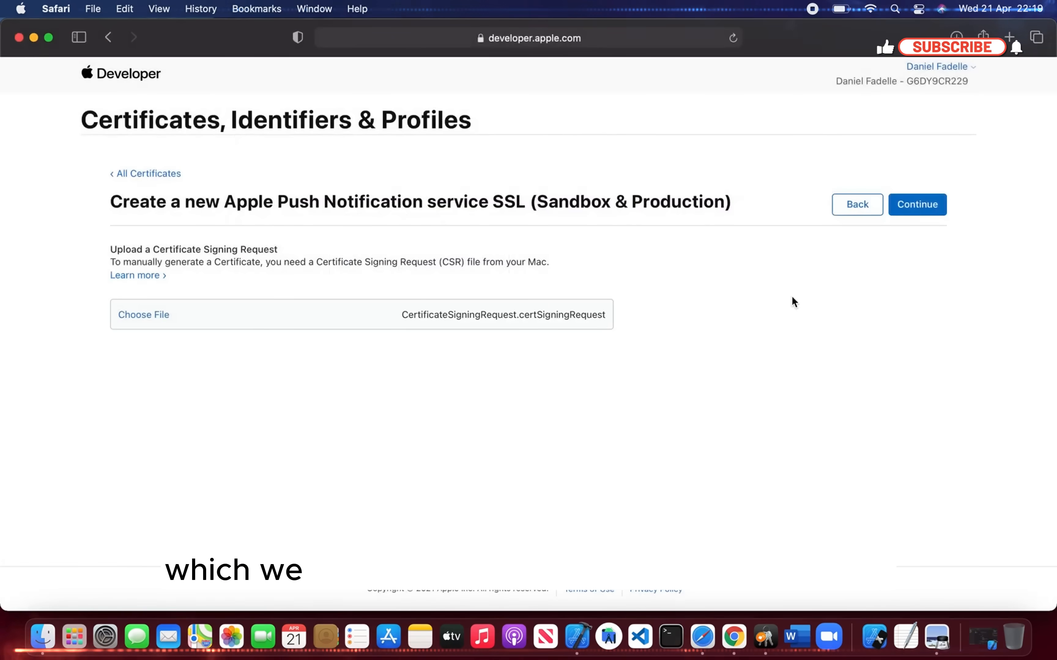
{"action": "left_click", "coordinate": [924, 209]}
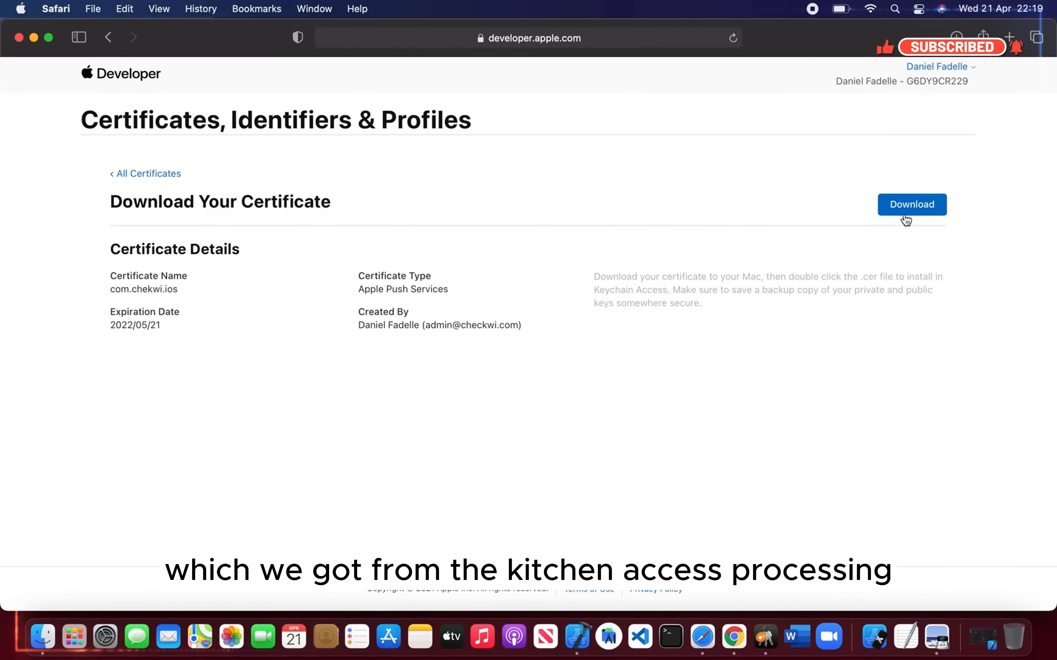
Step: Download the push certificate, switch to Finder and install aps.cer from Downloads into Keychain Access, closing the Finder window
{"action": "left_click", "coordinate": [907, 211]}
{"action": "left_click", "coordinate": [42, 640]}
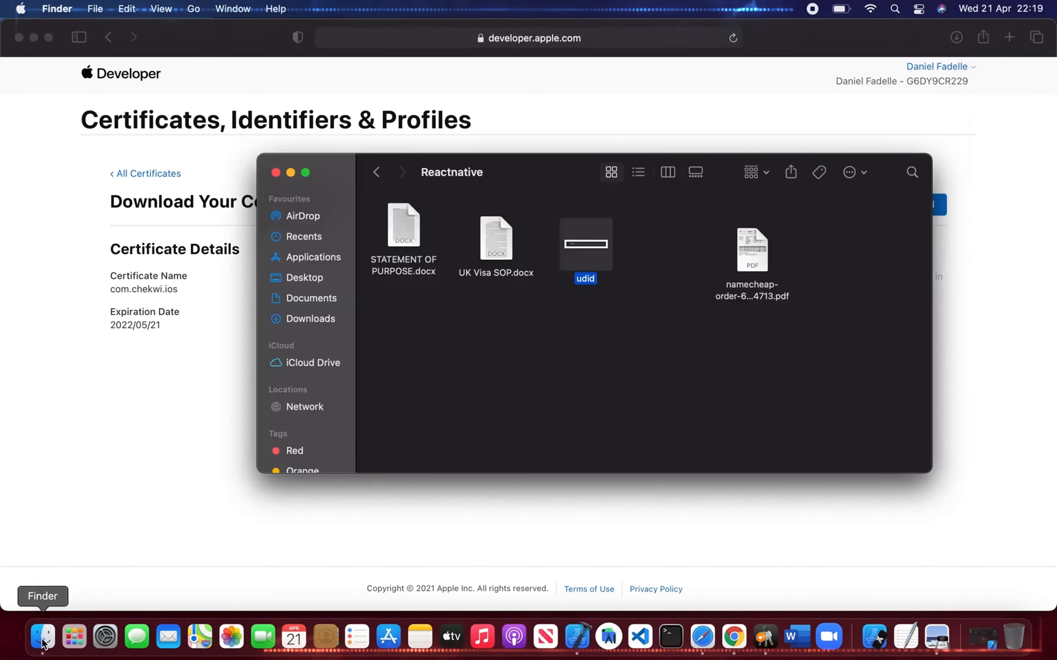
{"action": "left_click", "coordinate": [297, 325]}
{"action": "scroll", "coordinate": [579, 365], "scroll_direction": "down", "scroll_amount": 10}
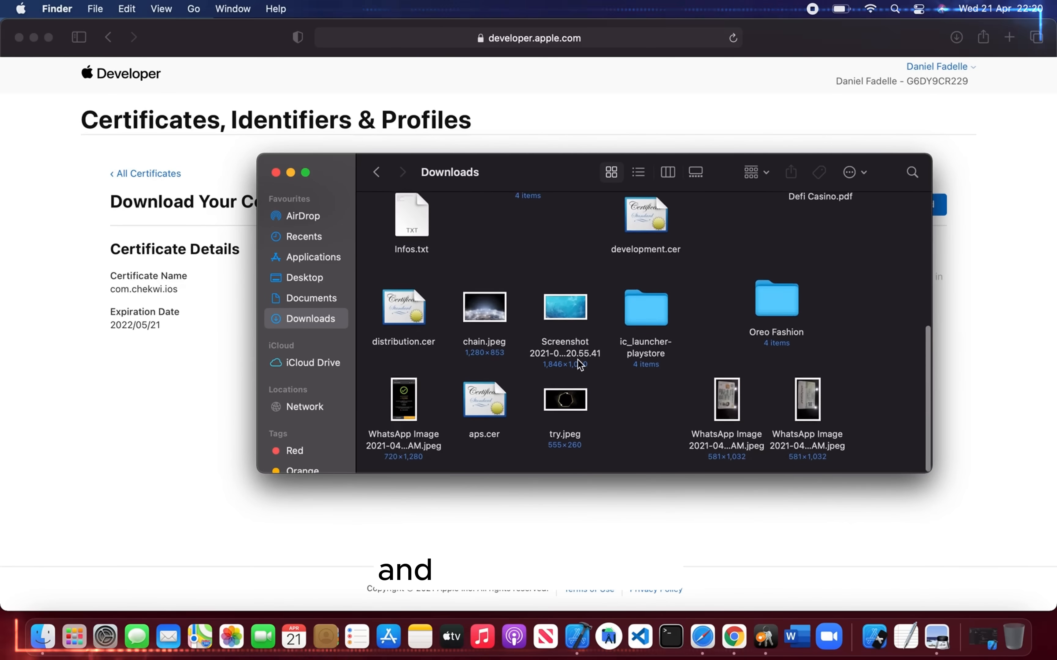
{"action": "double_click", "coordinate": [479, 408]}
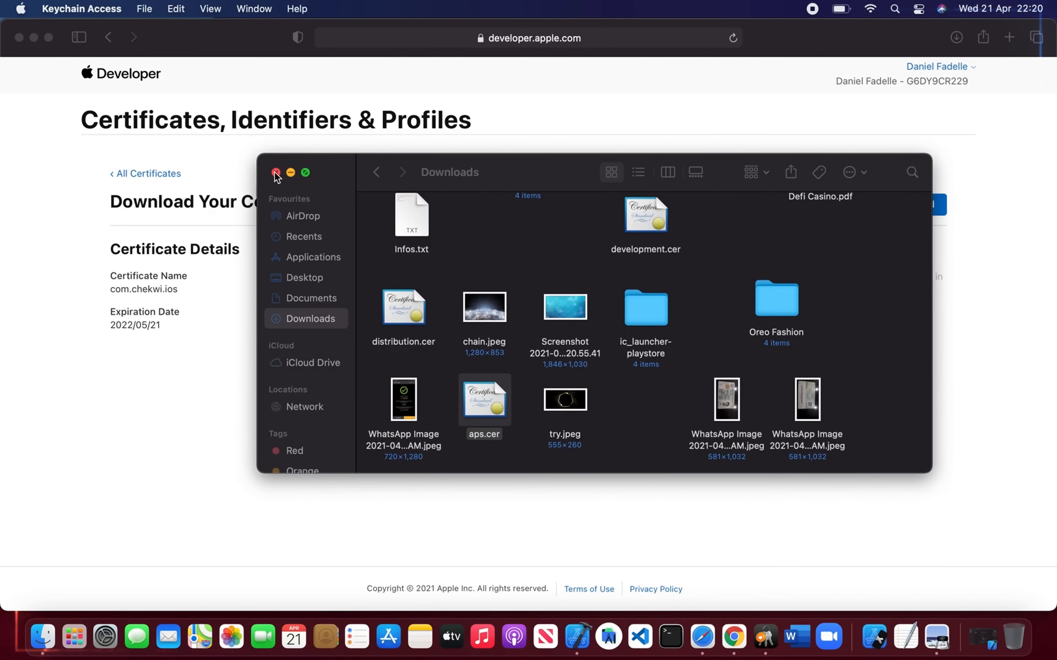
{"action": "left_click", "coordinate": [276, 173]}
Step: Return to all certificates and review the Identifiers, Devices, Profiles and Certificates lists
{"action": "left_click", "coordinate": [148, 177]}
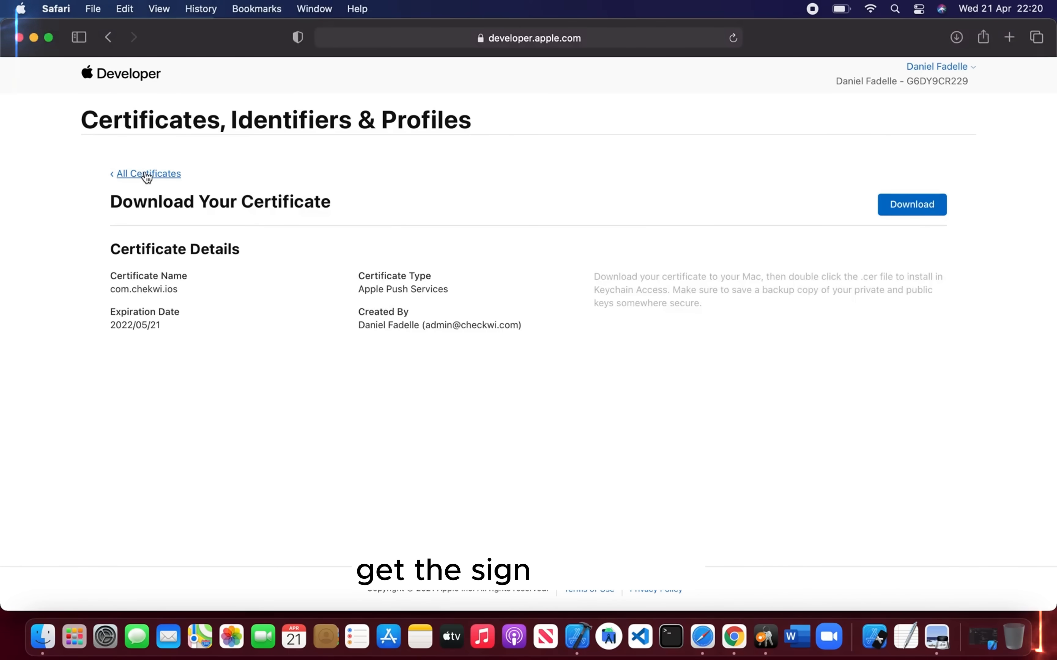
{"action": "left_click", "coordinate": [146, 175]}
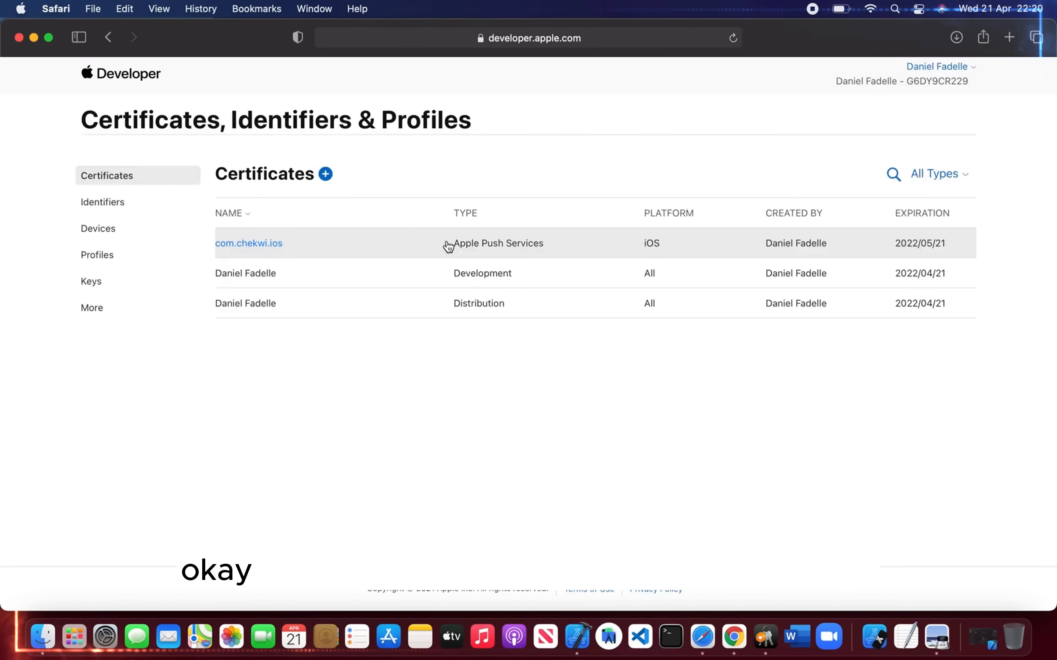
{"action": "left_click", "coordinate": [140, 206]}
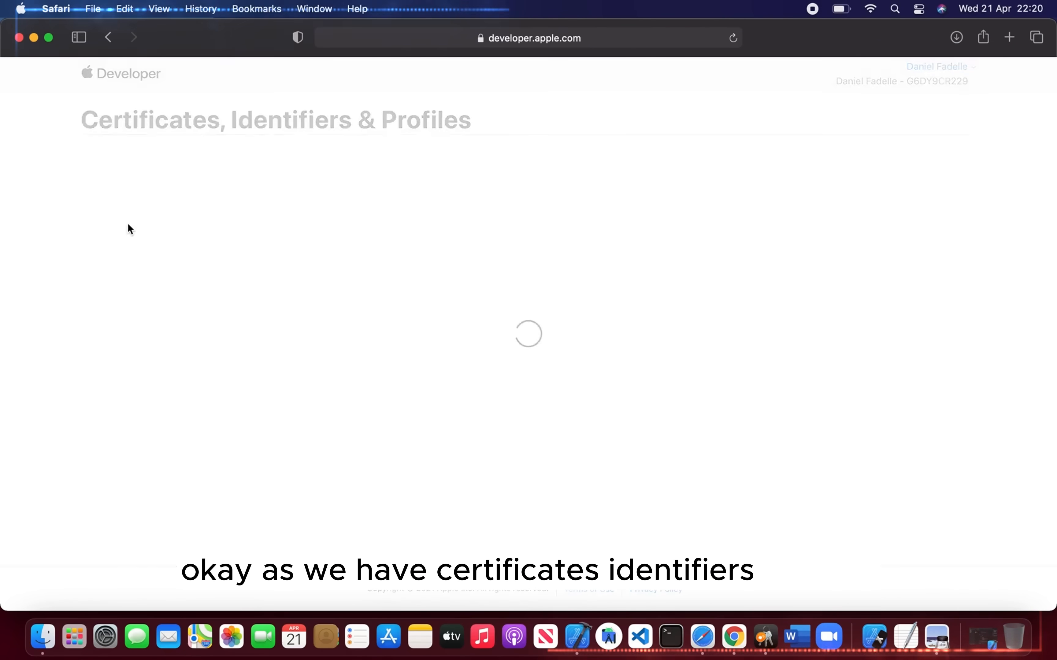
{"action": "left_click", "coordinate": [107, 236]}
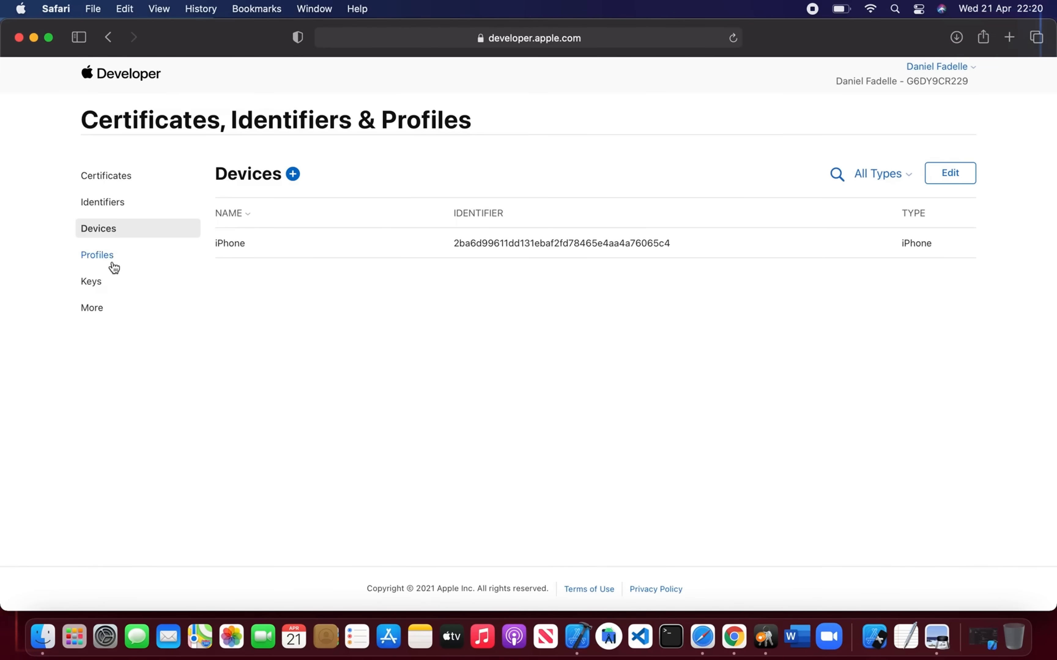
{"action": "left_click", "coordinate": [114, 262]}
{"action": "left_click", "coordinate": [126, 176]}
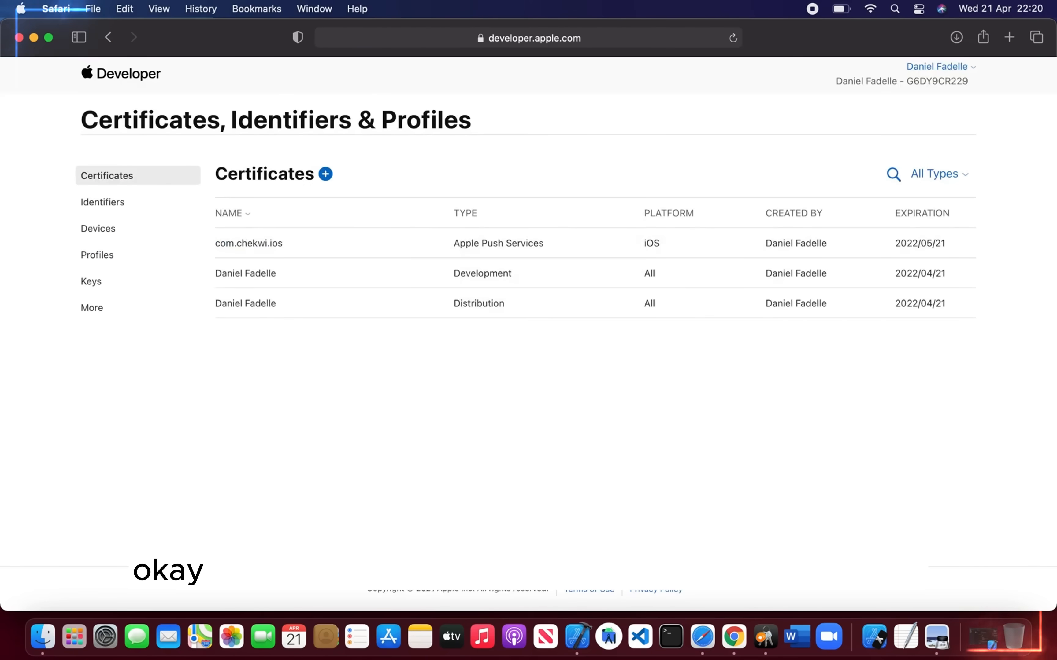
Step: Open appstoreconnect.apple.com in a new browser tab and go to My Apps
{"action": "left_click", "coordinate": [1010, 38]}
{"action": "type", "text": "appstoreconnect.apple.com"}
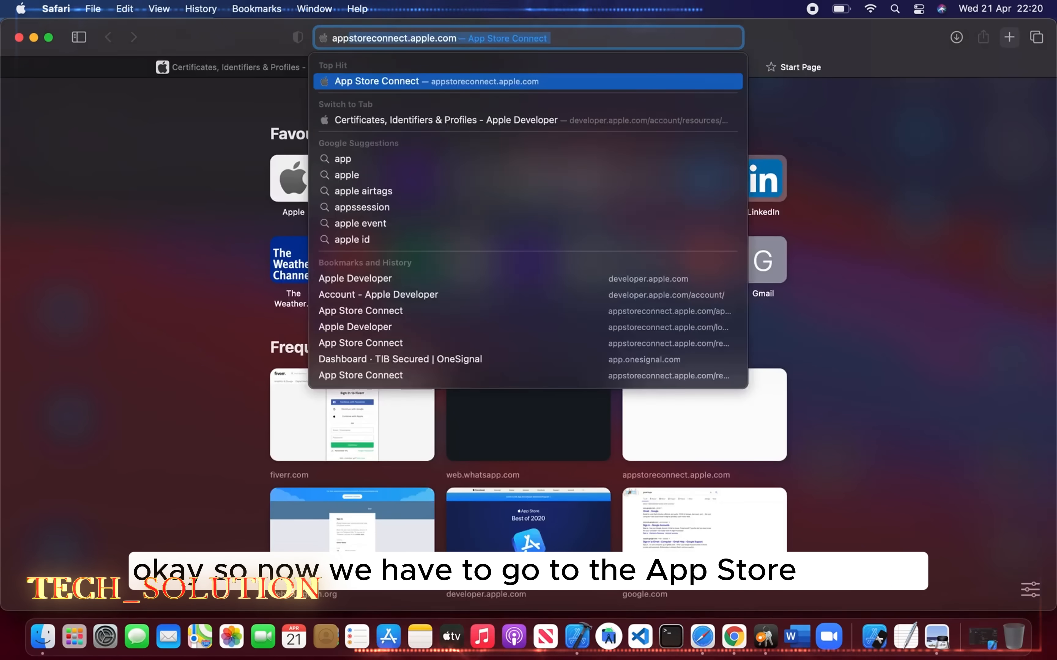
{"action": "key", "text": "Return"}
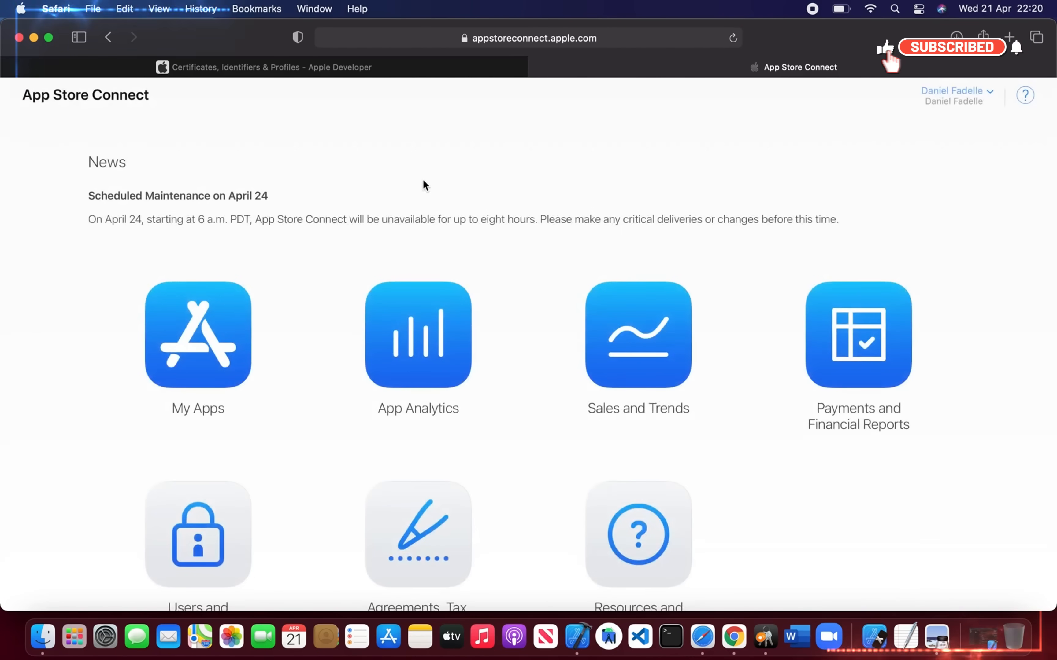
{"action": "left_click", "coordinate": [218, 349]}
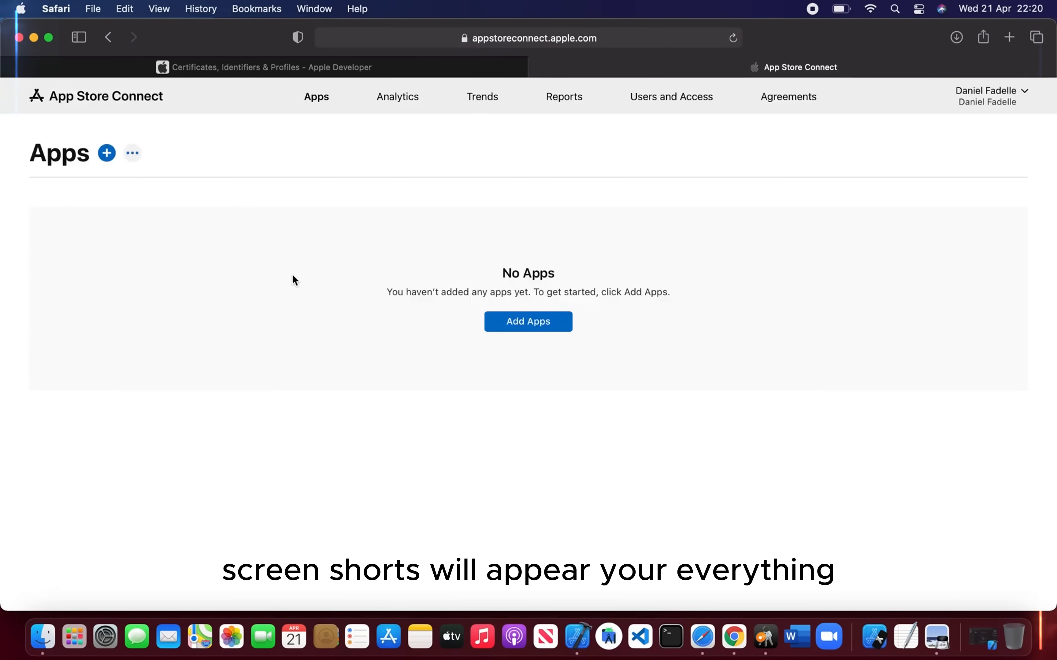
Step: Start a new app named Checkwi with English (U.S.) as primary language and the chekwi - com.chekwi.ios bundle ID
{"action": "left_click", "coordinate": [525, 330]}
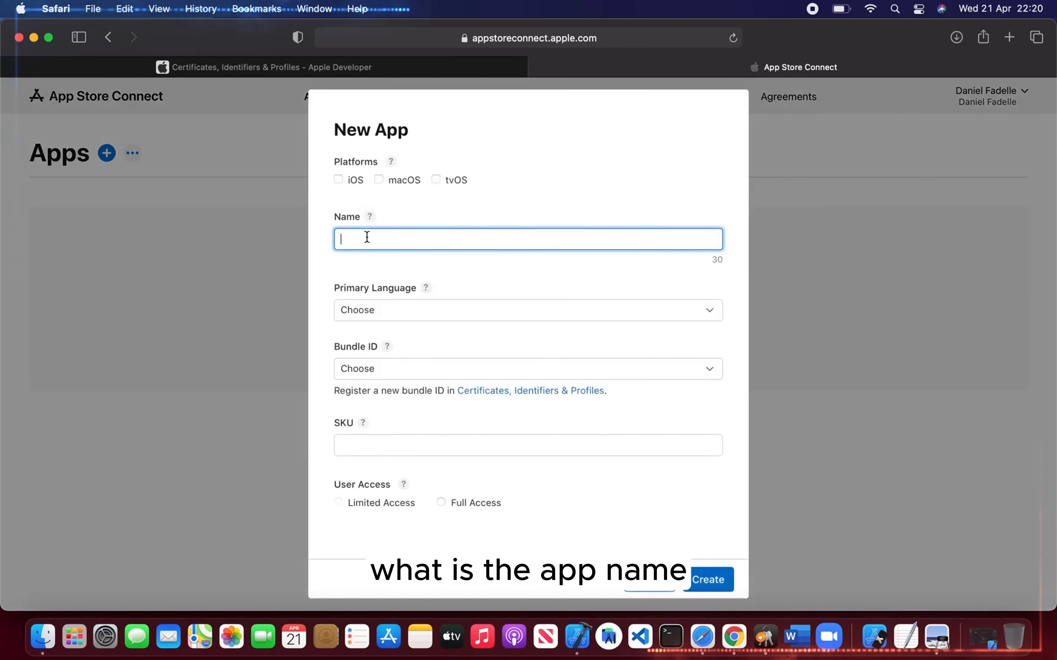
{"action": "type", "text": "Check"}
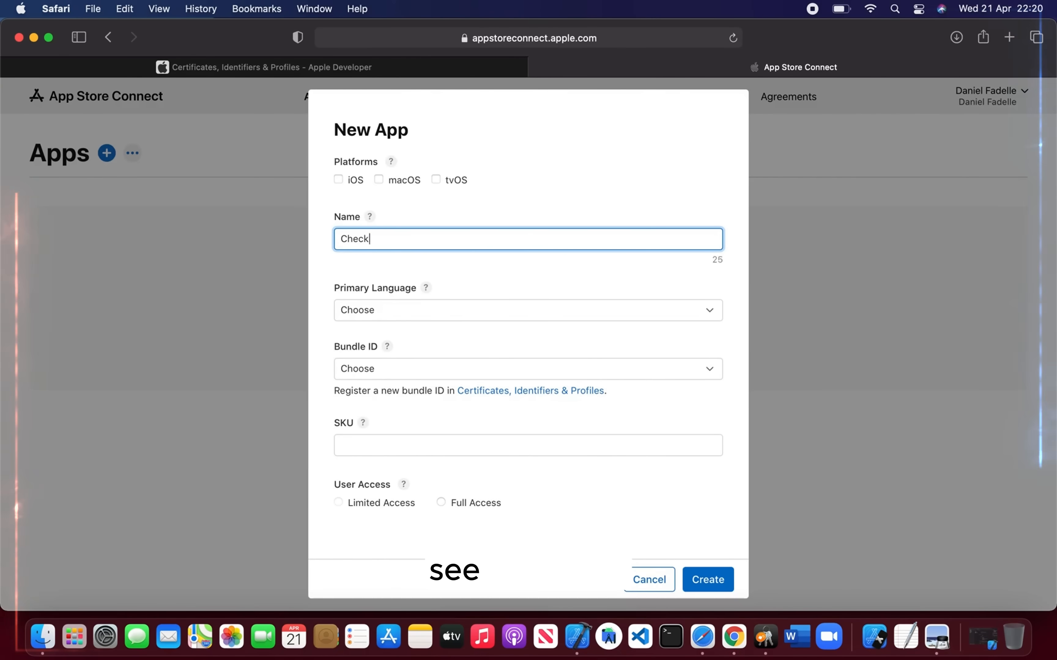
{"action": "type", "text": "wi"}
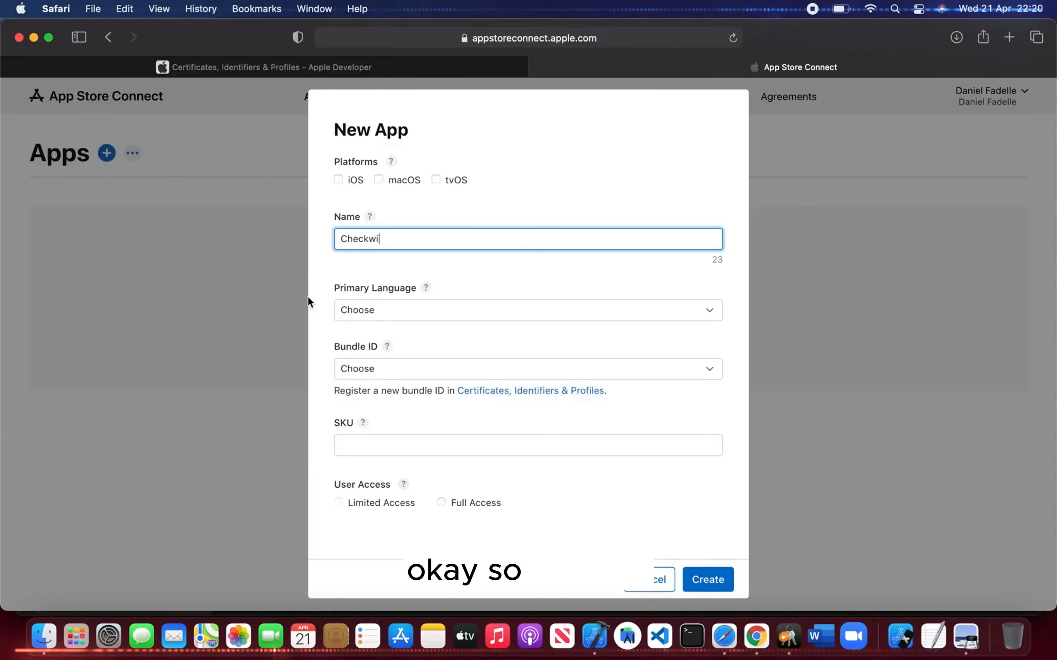
{"action": "left_click", "coordinate": [491, 306]}
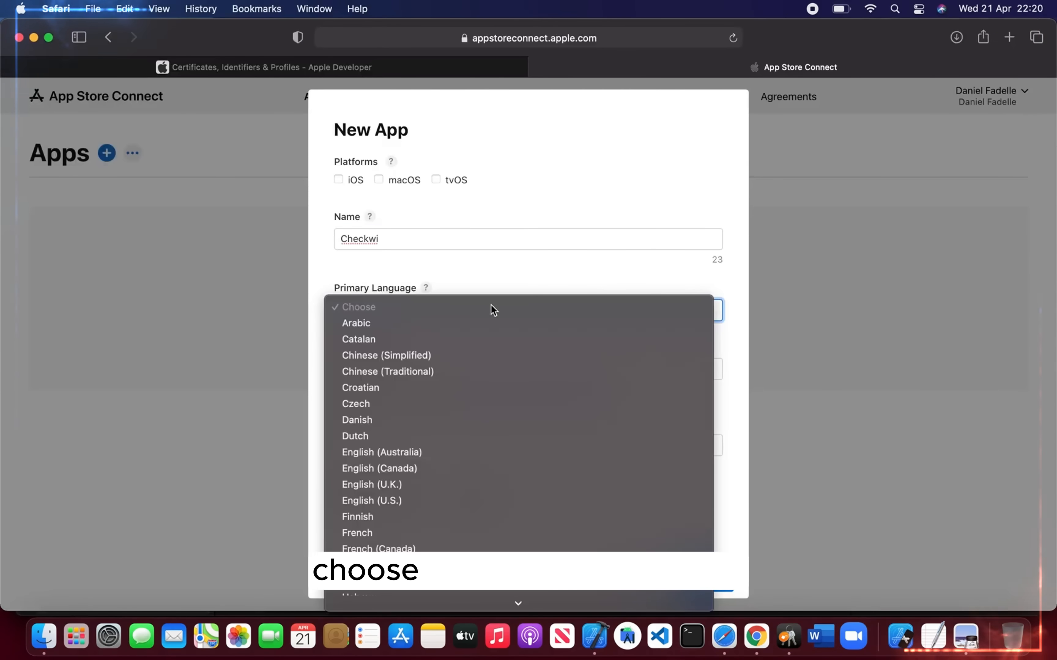
{"action": "left_click", "coordinate": [405, 501]}
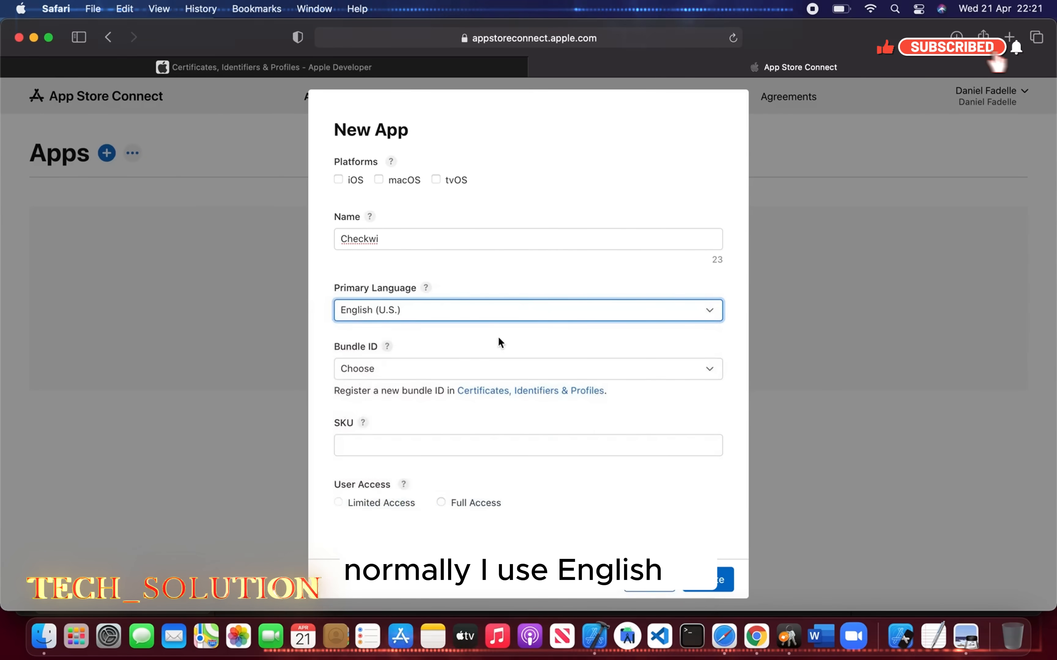
{"action": "left_click", "coordinate": [484, 367]}
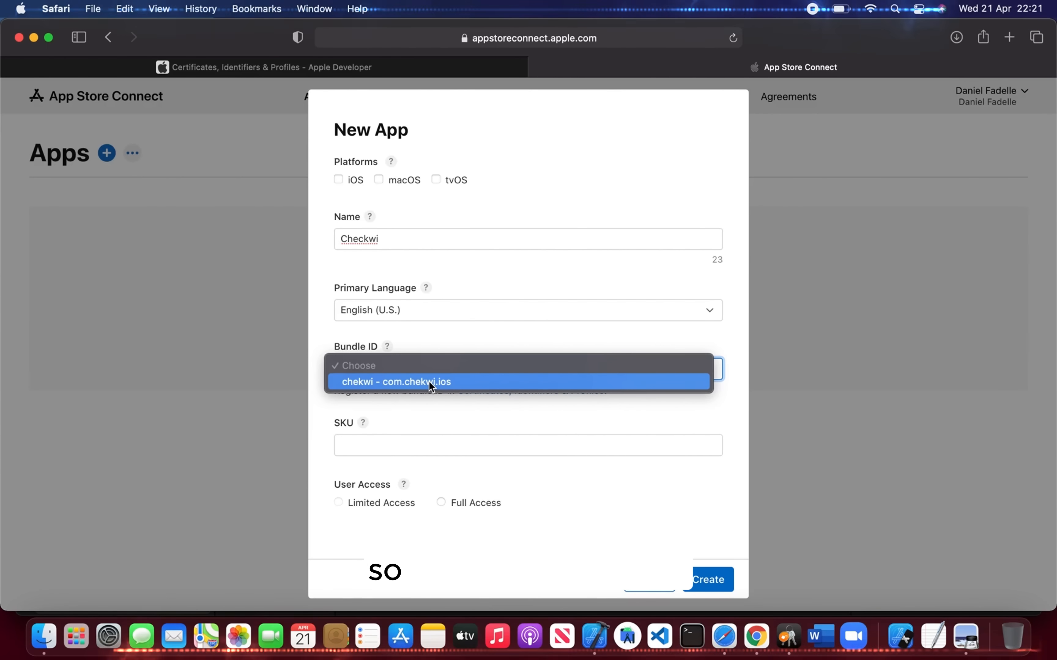
{"action": "left_click", "coordinate": [446, 384]}
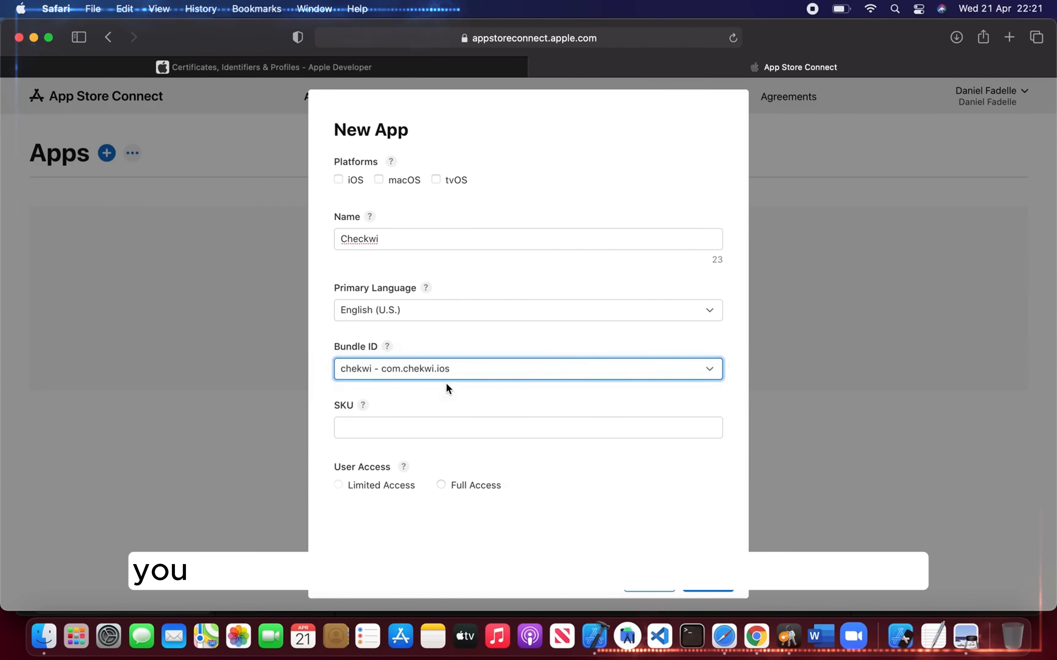
Step: Set the SKU to checkwi, grant Full Access, choose the iOS platform and create the app
{"action": "left_click", "coordinate": [451, 428]}
{"action": "type", "text": "ch"}
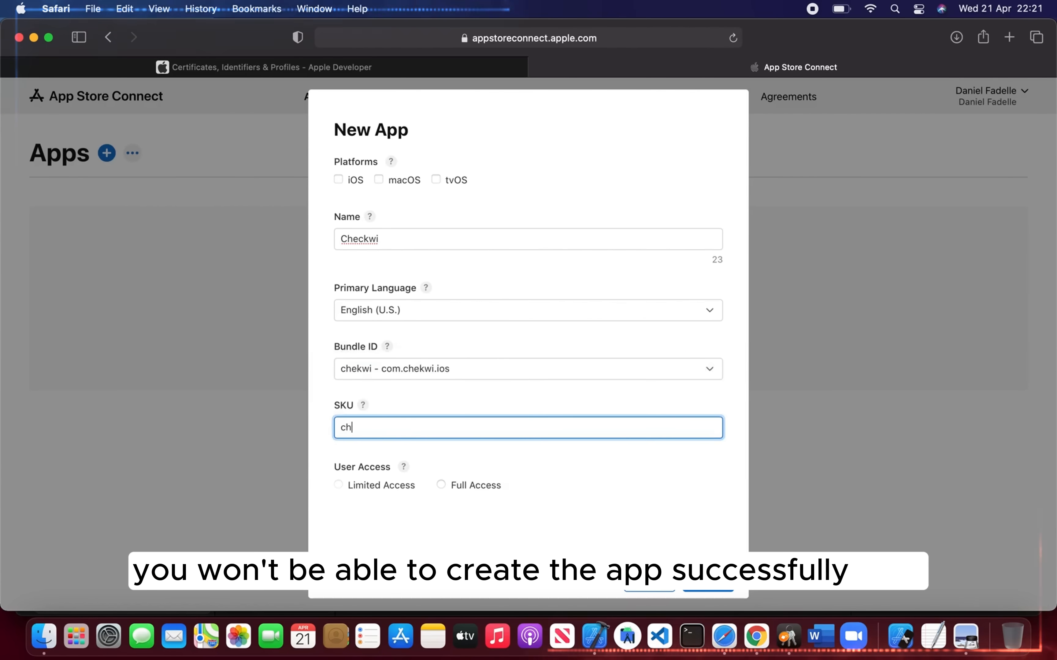
{"action": "type", "text": "eckwi"}
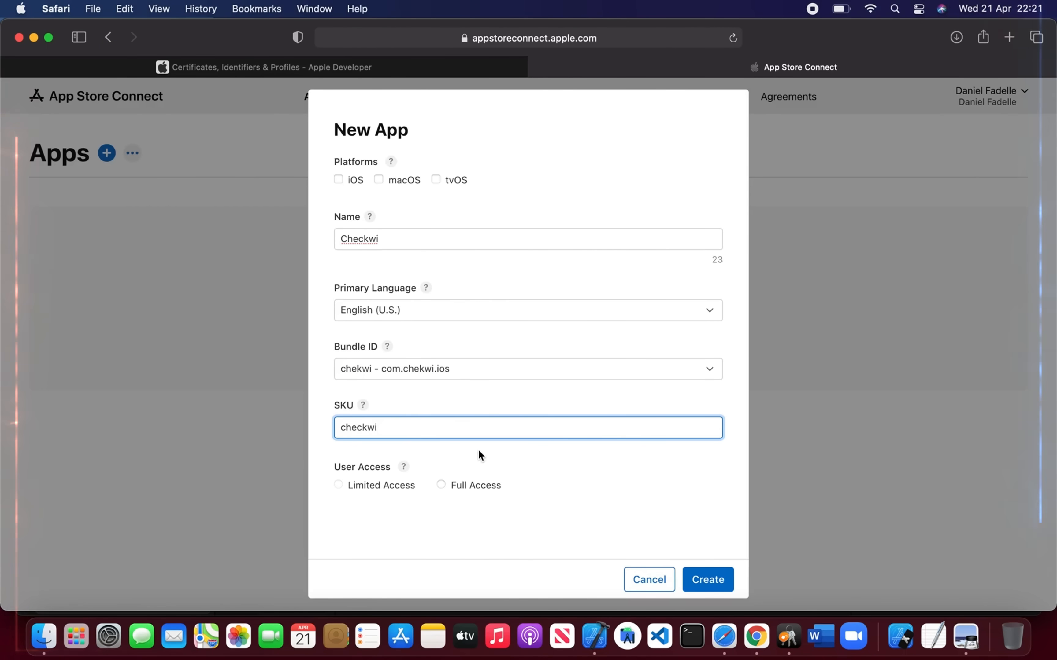
{"action": "left_click", "coordinate": [442, 486]}
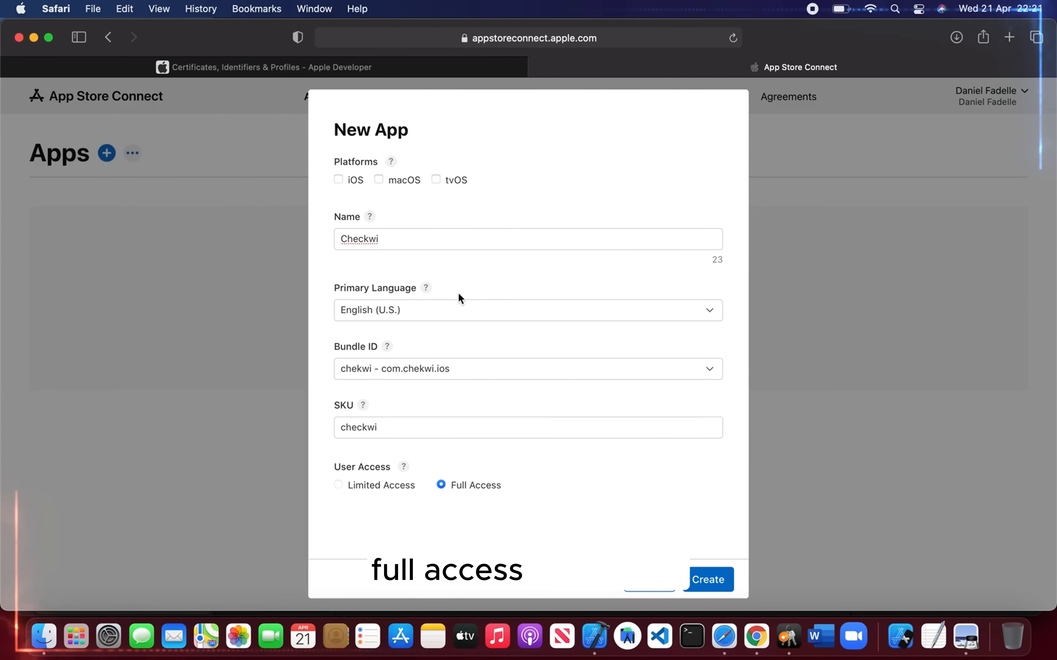
{"action": "left_click", "coordinate": [339, 180]}
{"action": "left_click", "coordinate": [712, 581]}
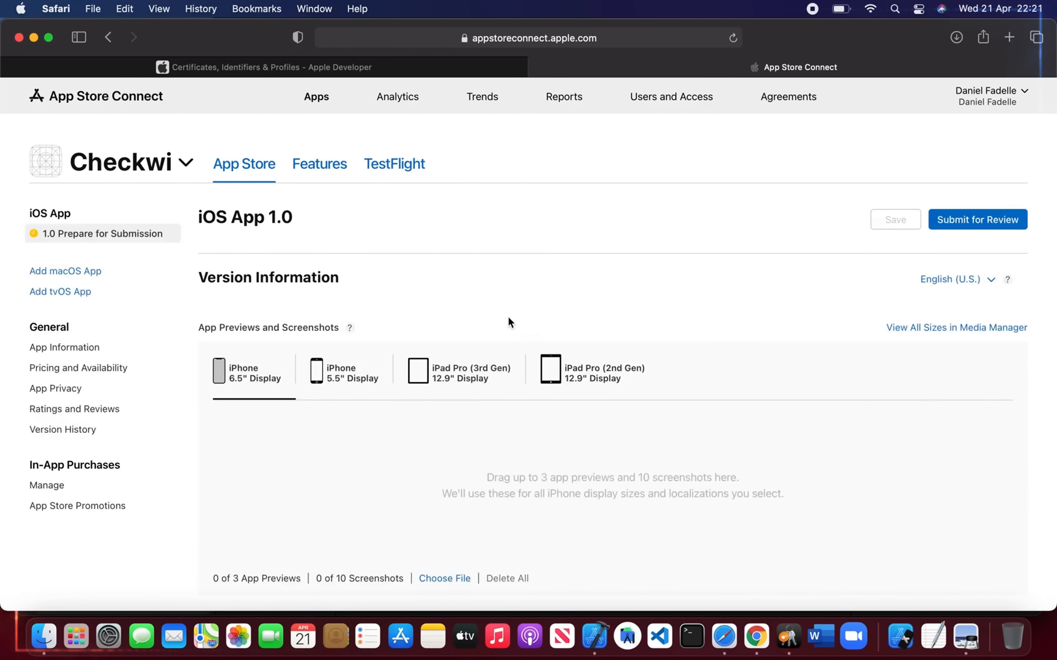
Step: Switch to Xcode with the checkwi project's General target settings
{"action": "left_click", "coordinate": [595, 637]}
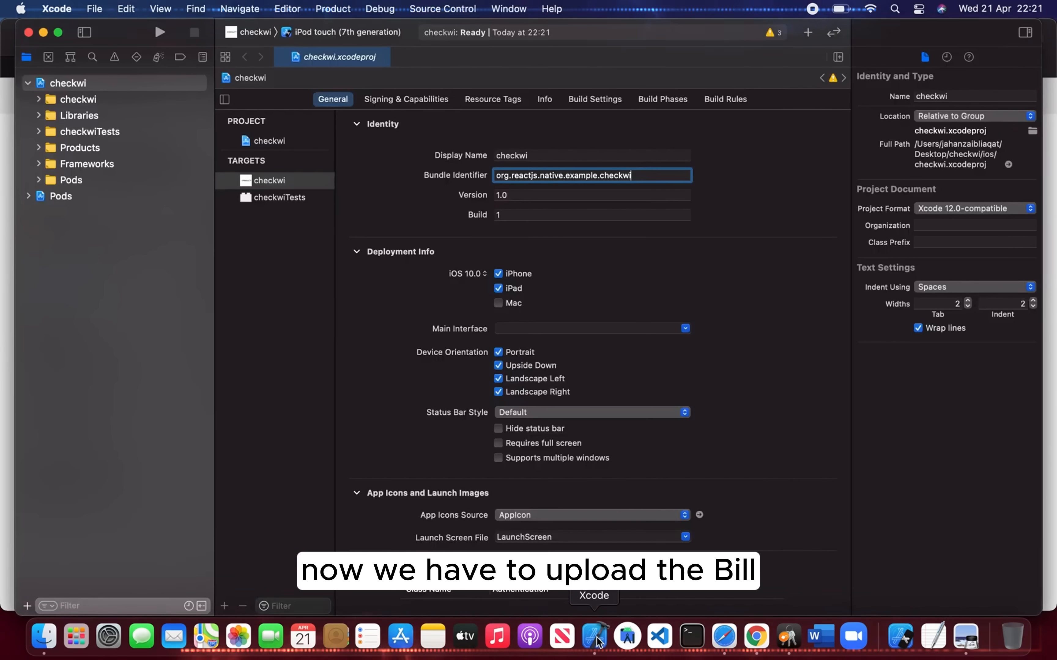